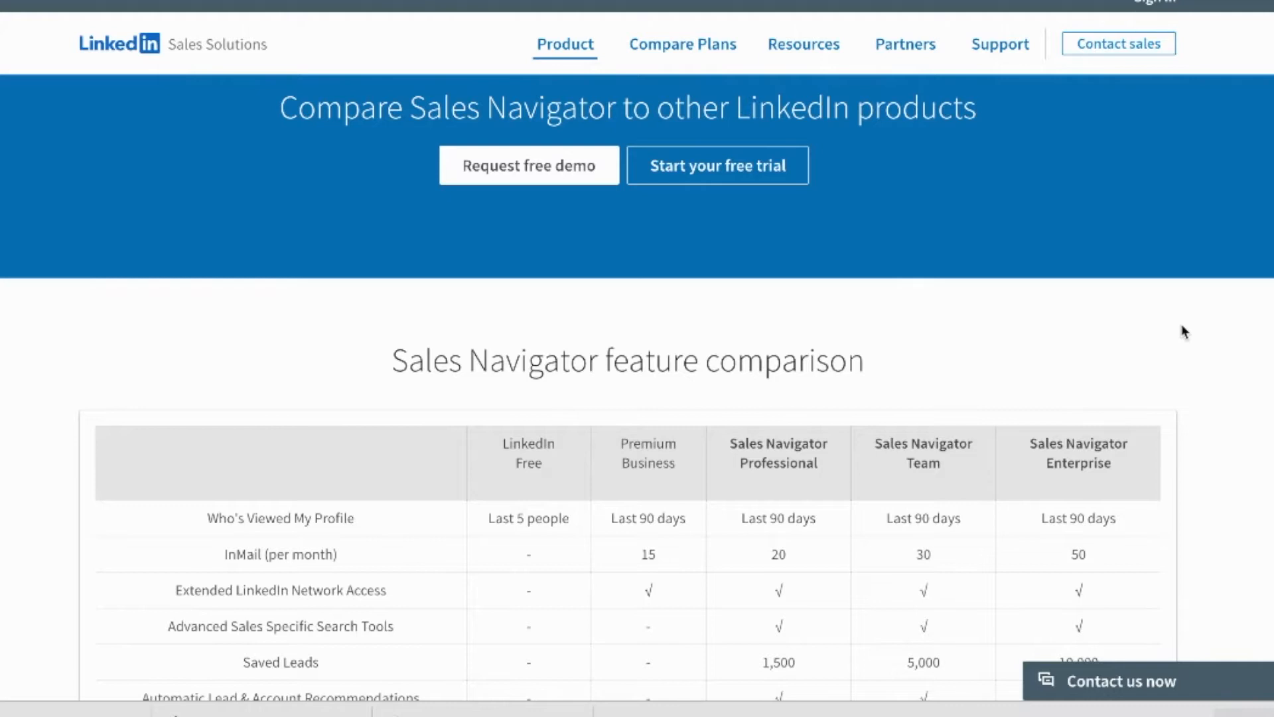
# Examine the Sales Navigator feature comparison table, from profile views and InMail to the CRM and enterprise features, across all LinkedIn plans
pyautogui.scroll(-1, 1185, 332)
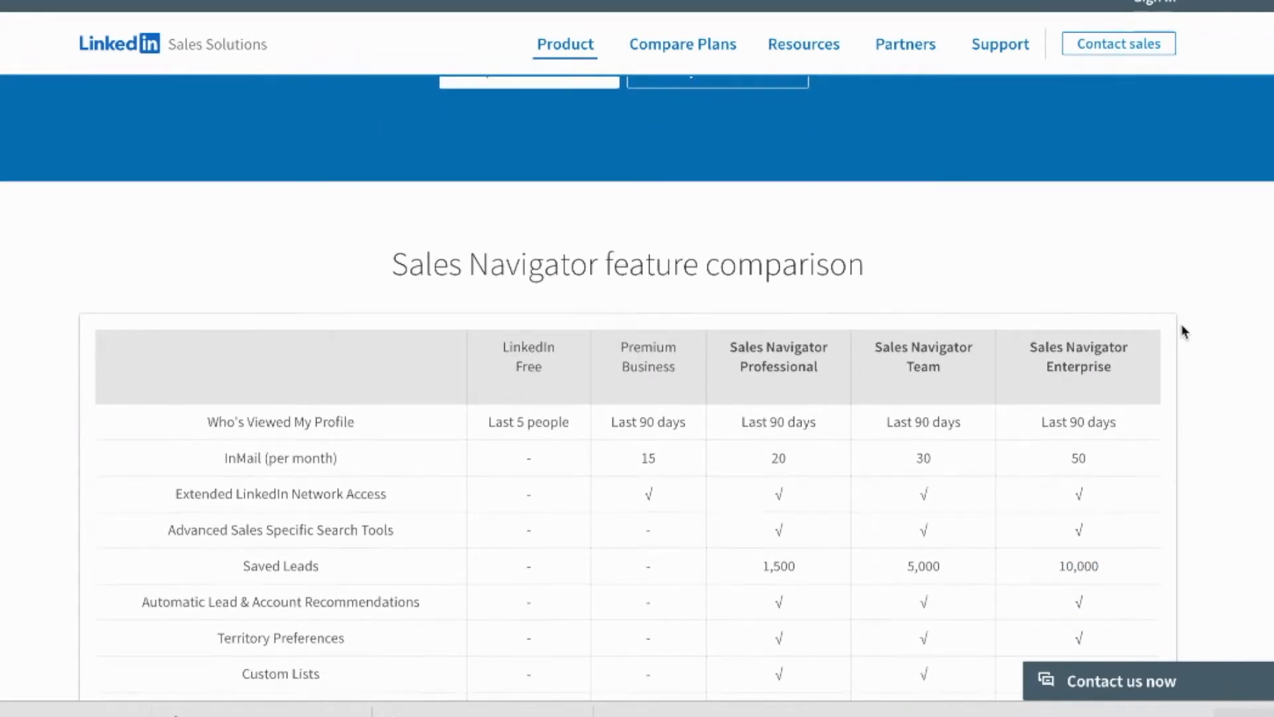
pyautogui.scroll(-2, 1199, 402)
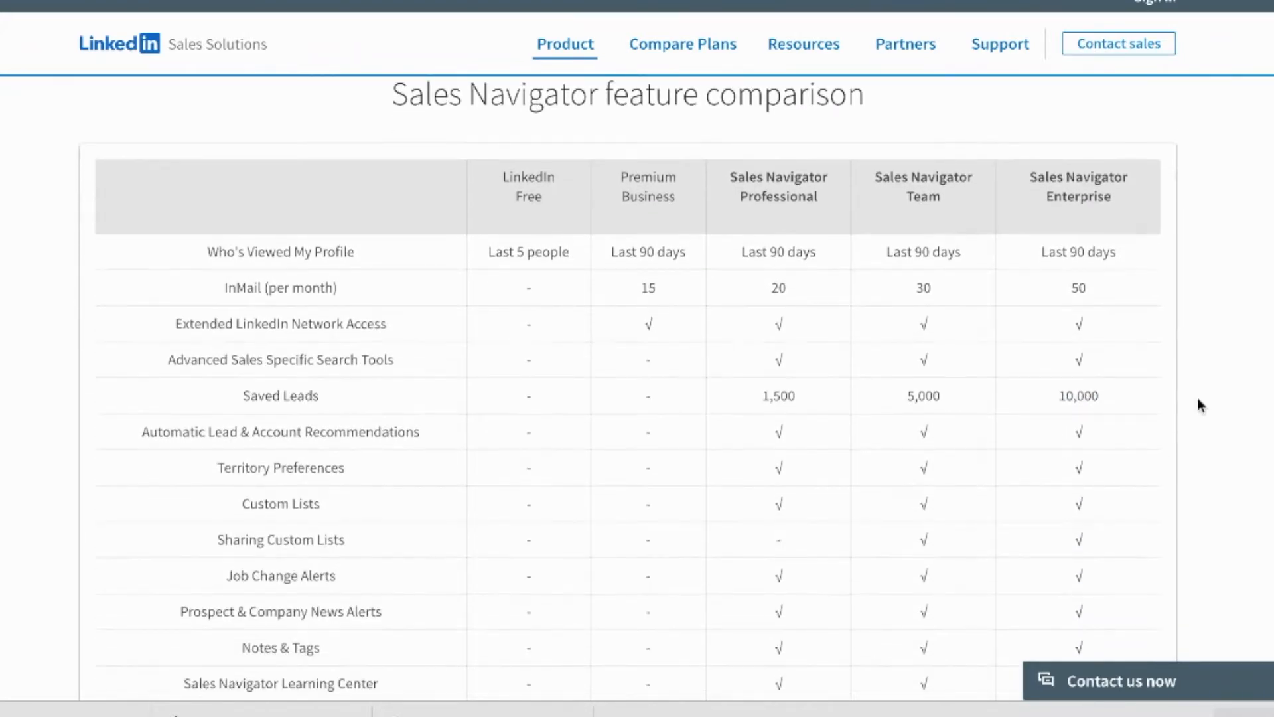
pyautogui.scroll(-1, 1214, 523)
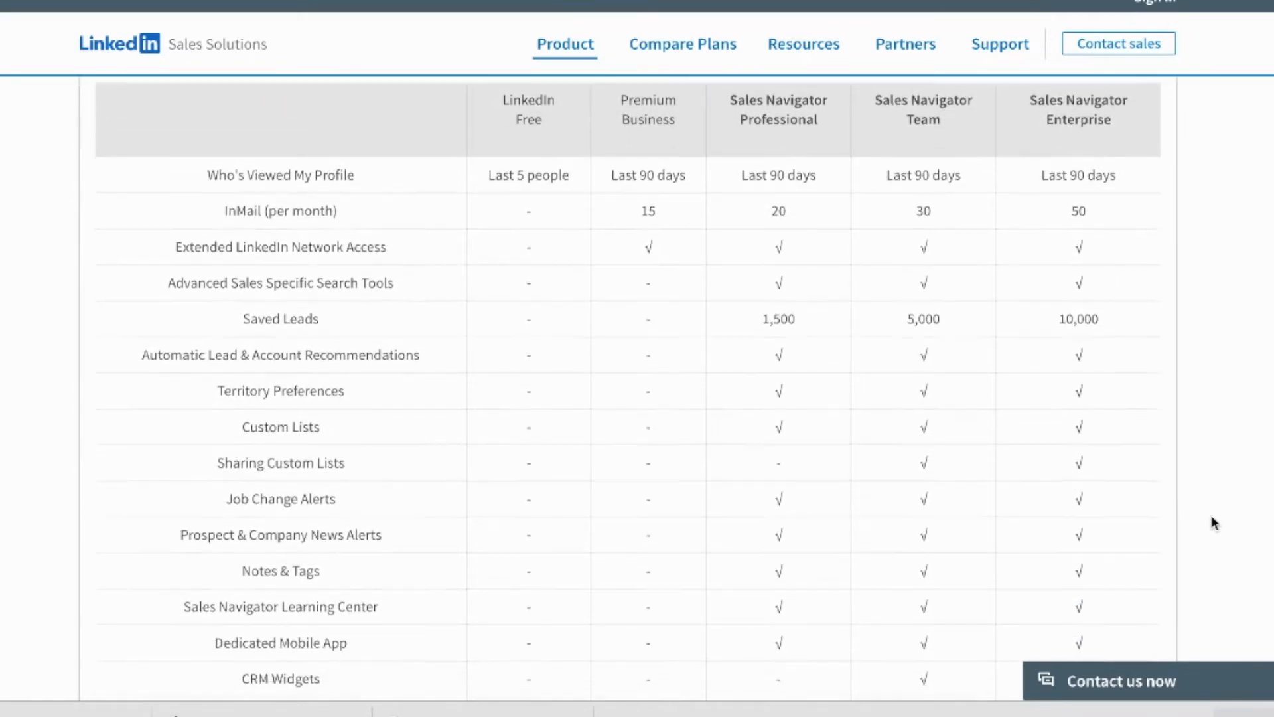
pyautogui.scroll(-2, 1214, 522)
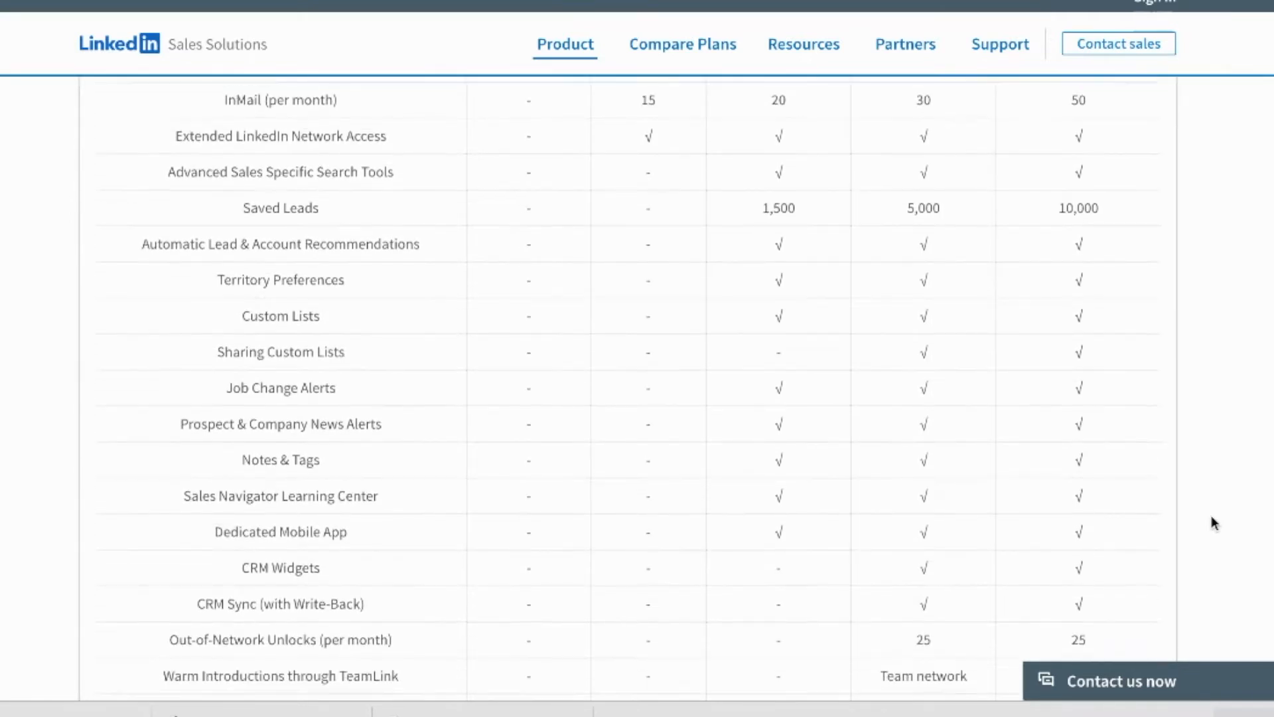
pyautogui.scroll(-1, 1214, 522)
pyautogui.scroll(-1, 1213, 522)
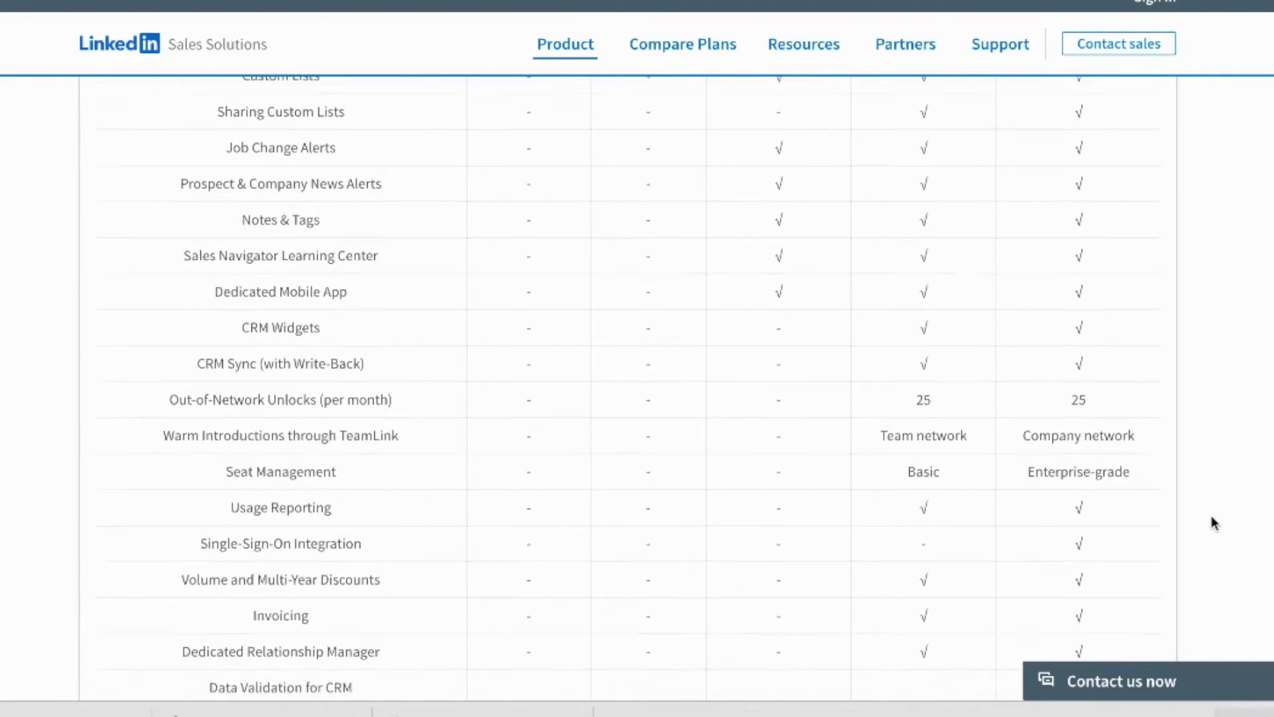
pyautogui.scroll(-1, 1214, 523)
pyautogui.scroll(-1, 1214, 523)
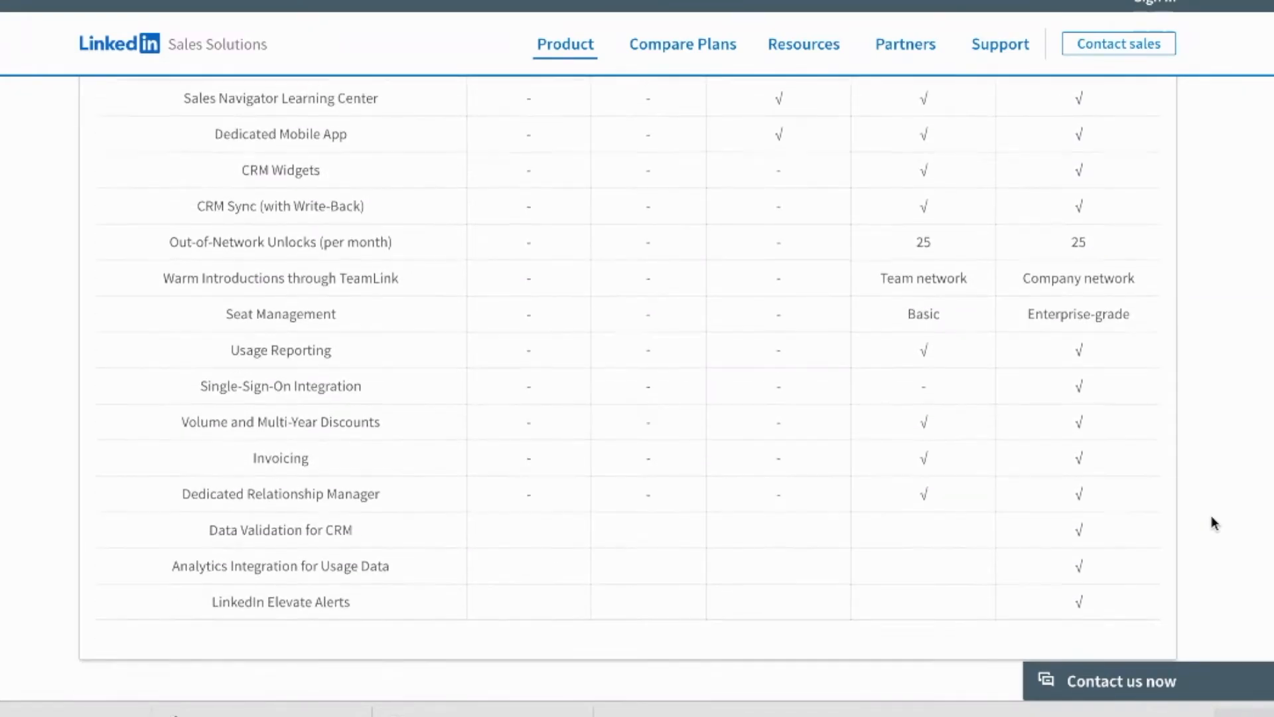
pyautogui.scroll(4, 1213, 523)
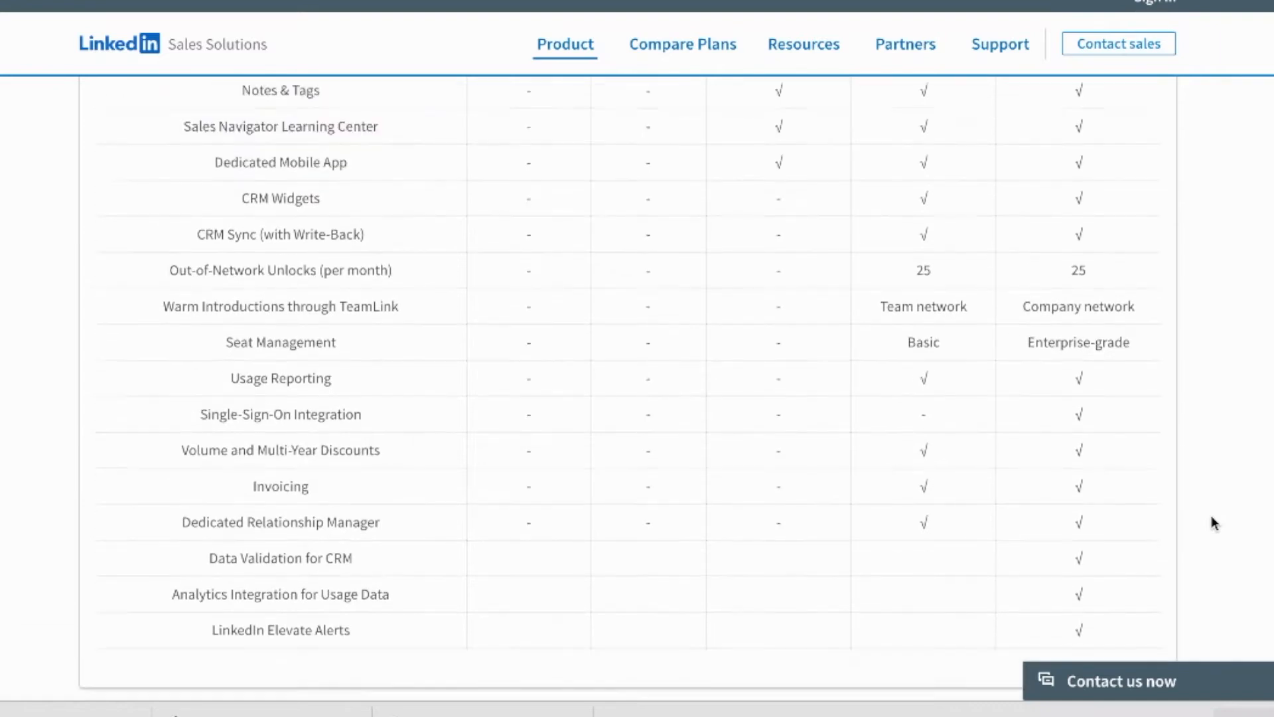
pyautogui.scroll(8, 1213, 523)
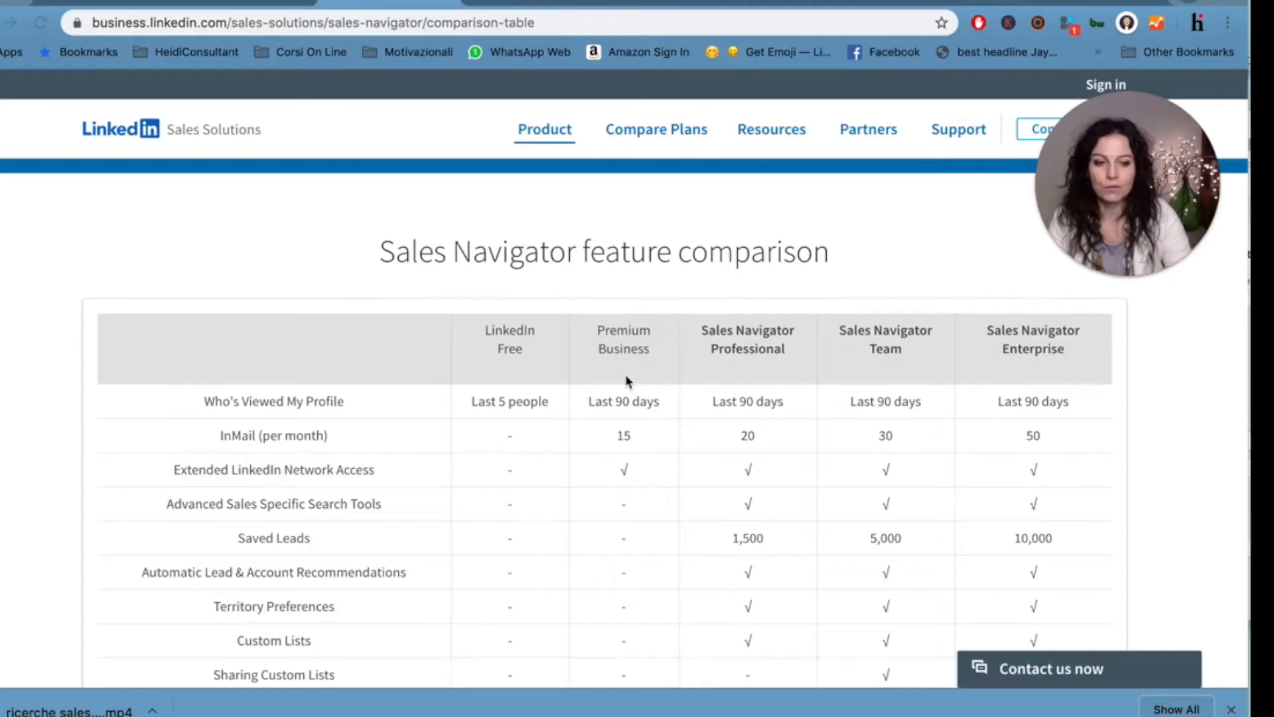
pyautogui.scroll(-2, 655, 108)
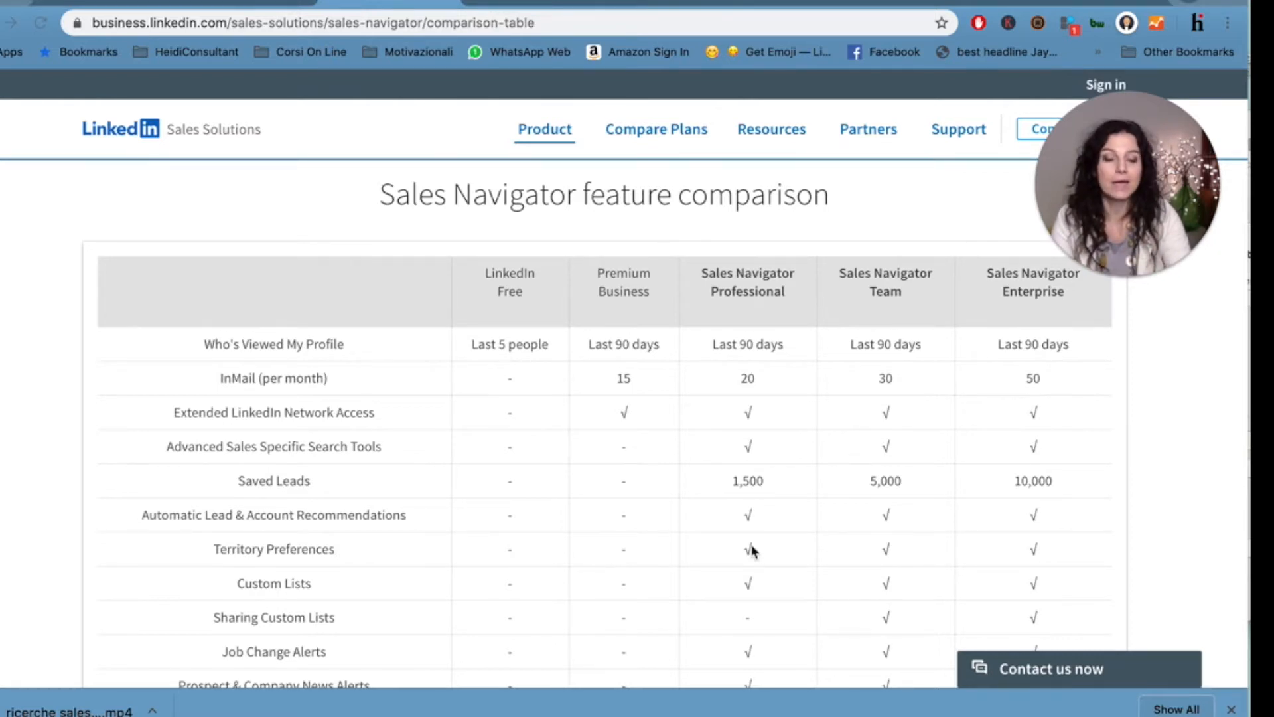
pyautogui.scroll(-5, 751, 544)
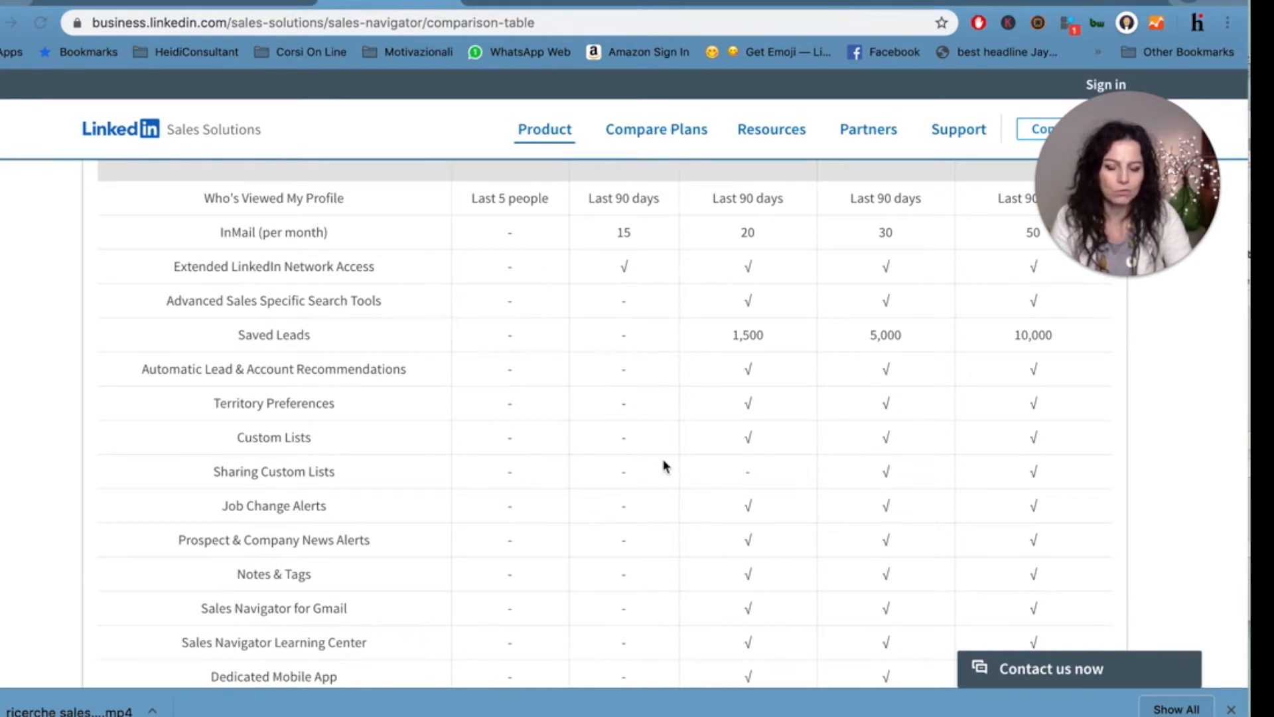
pyautogui.scroll(-5, 535, 475)
pyautogui.scroll(-1, 535, 474)
pyautogui.scroll(-3, 711, 442)
pyautogui.scroll(-3, 711, 442)
pyautogui.scroll(6, 711, 443)
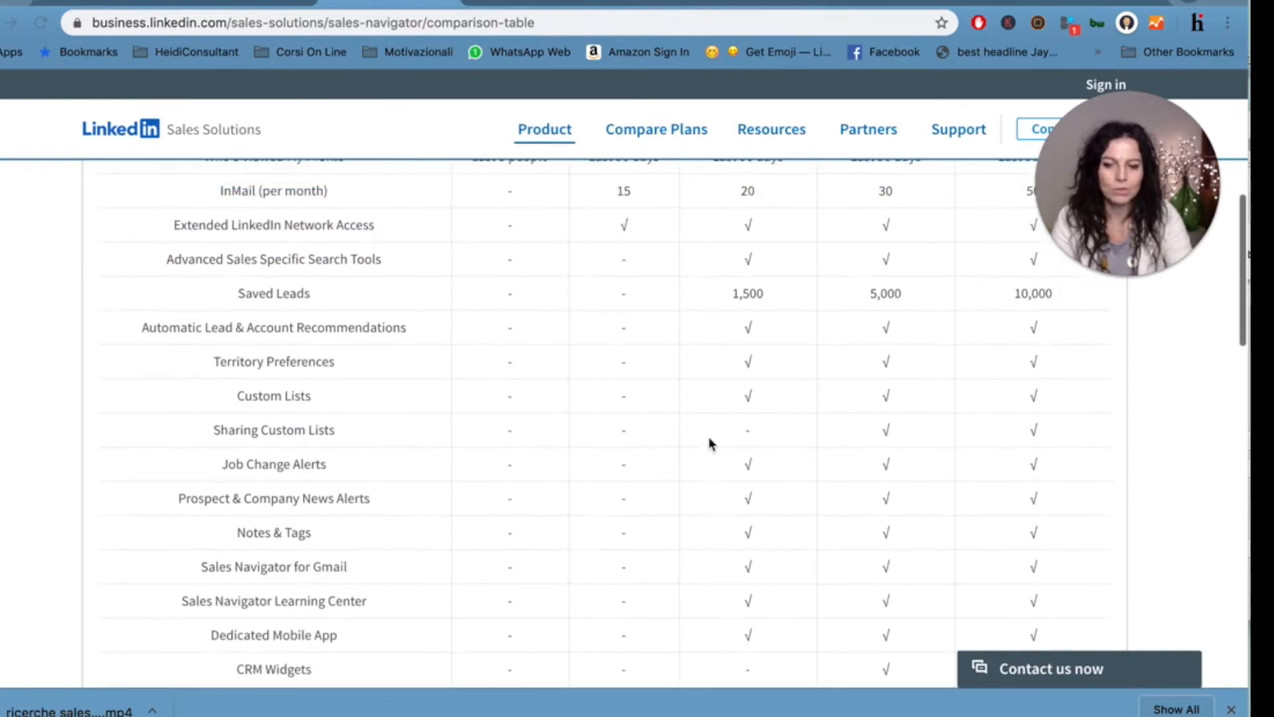
pyautogui.scroll(1, 711, 442)
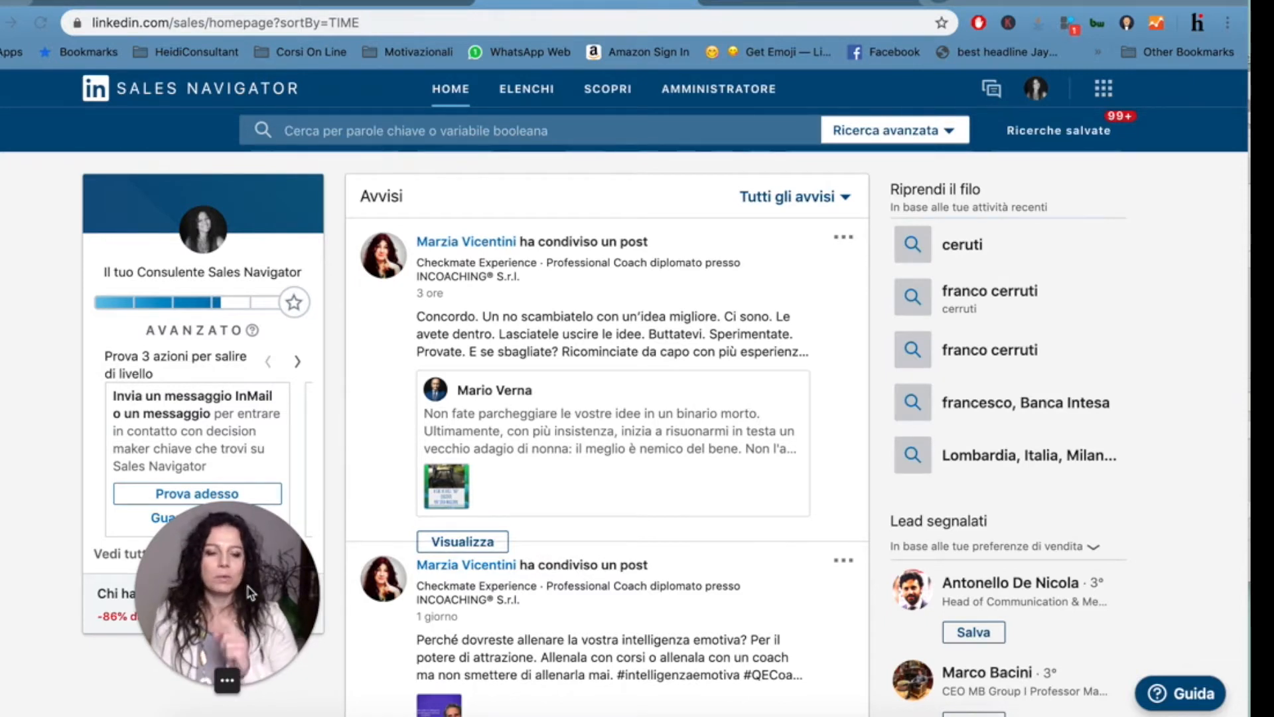
# Open the Sales Navigator account settings page (Impostazioni)
pyautogui.click(1036, 90)
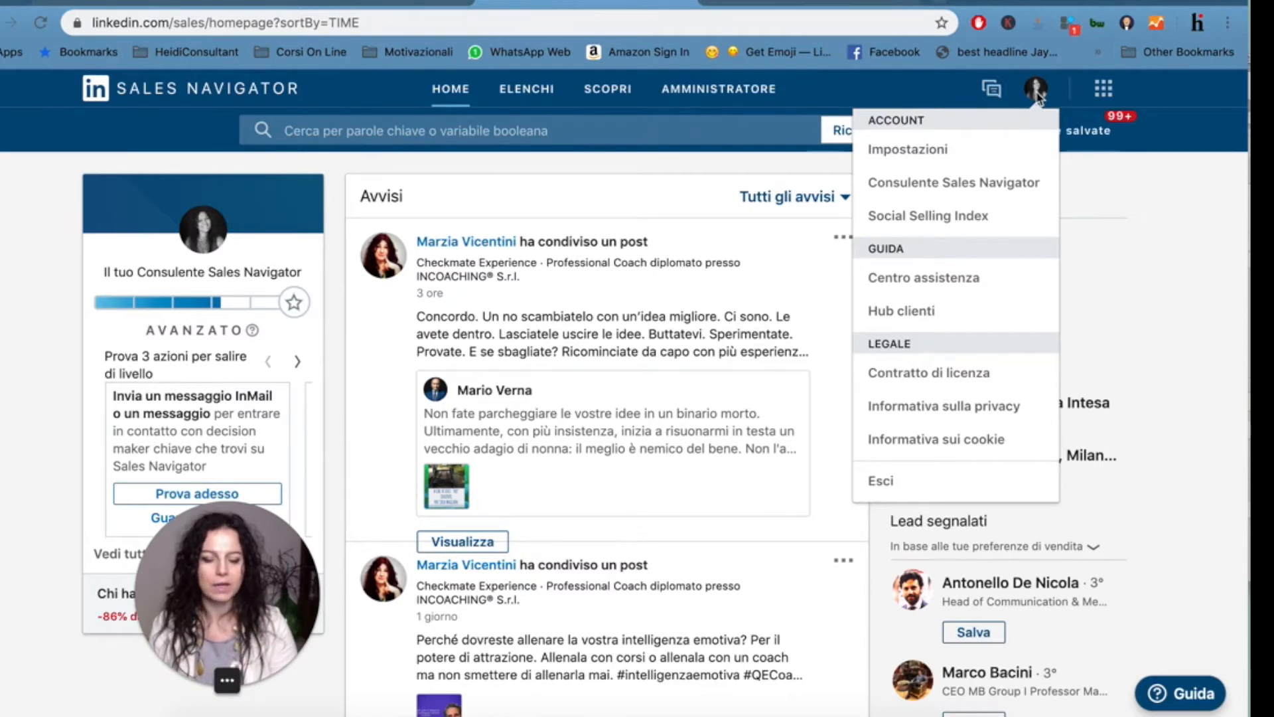
pyautogui.click(933, 155)
pyautogui.scroll(-1, 731, 389)
pyautogui.moveTo(276, 575); pyautogui.dragTo(184, 441)
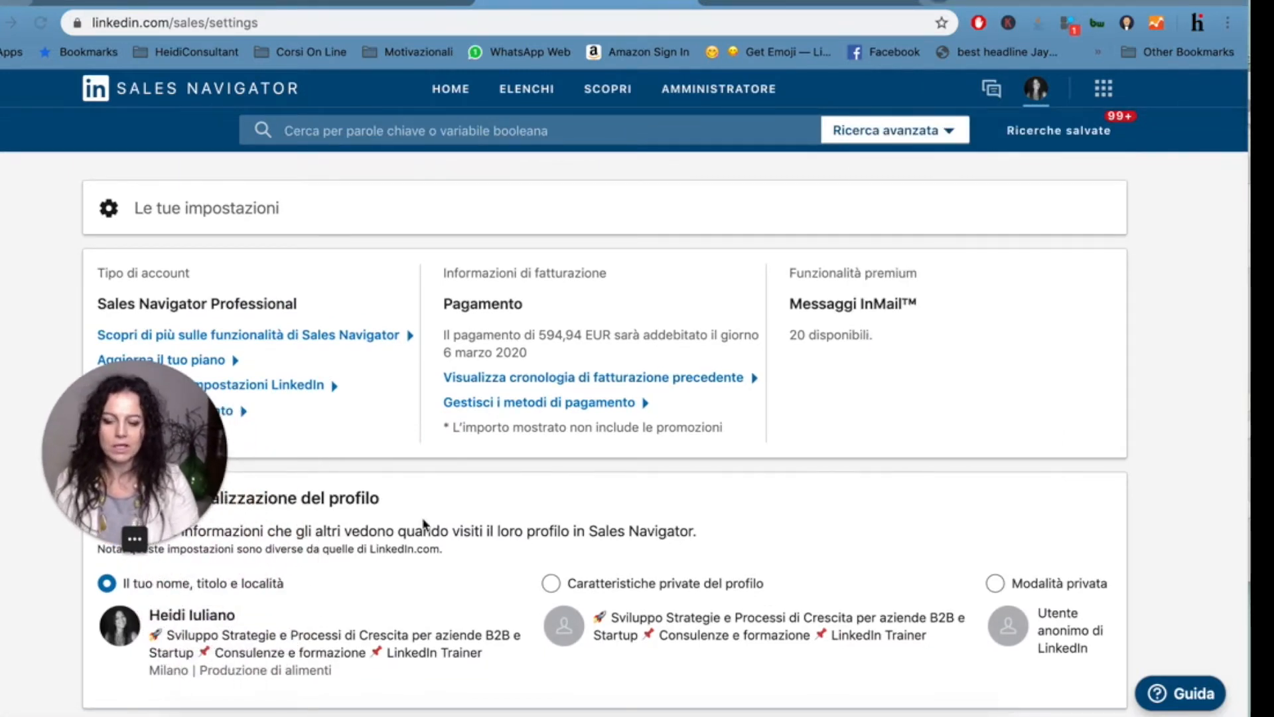
pyautogui.scroll(1, 316, 561)
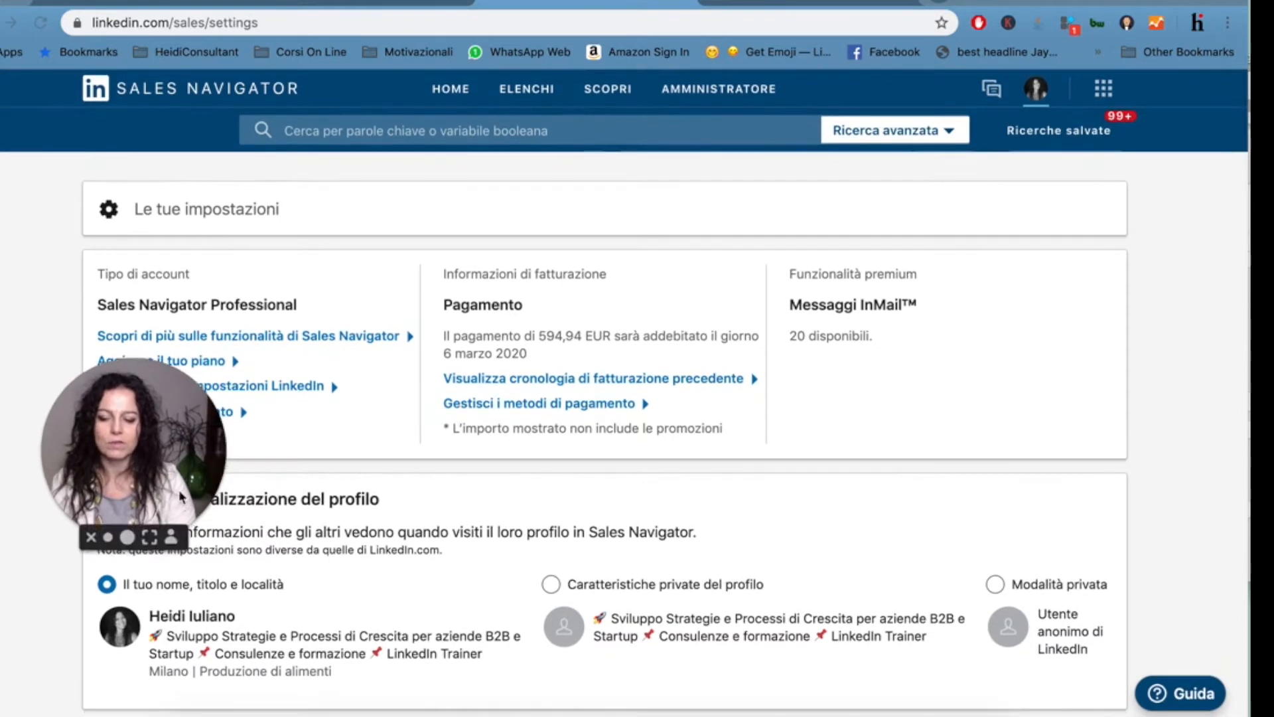
pyautogui.moveTo(221, 529); pyautogui.dragTo(217, 454)
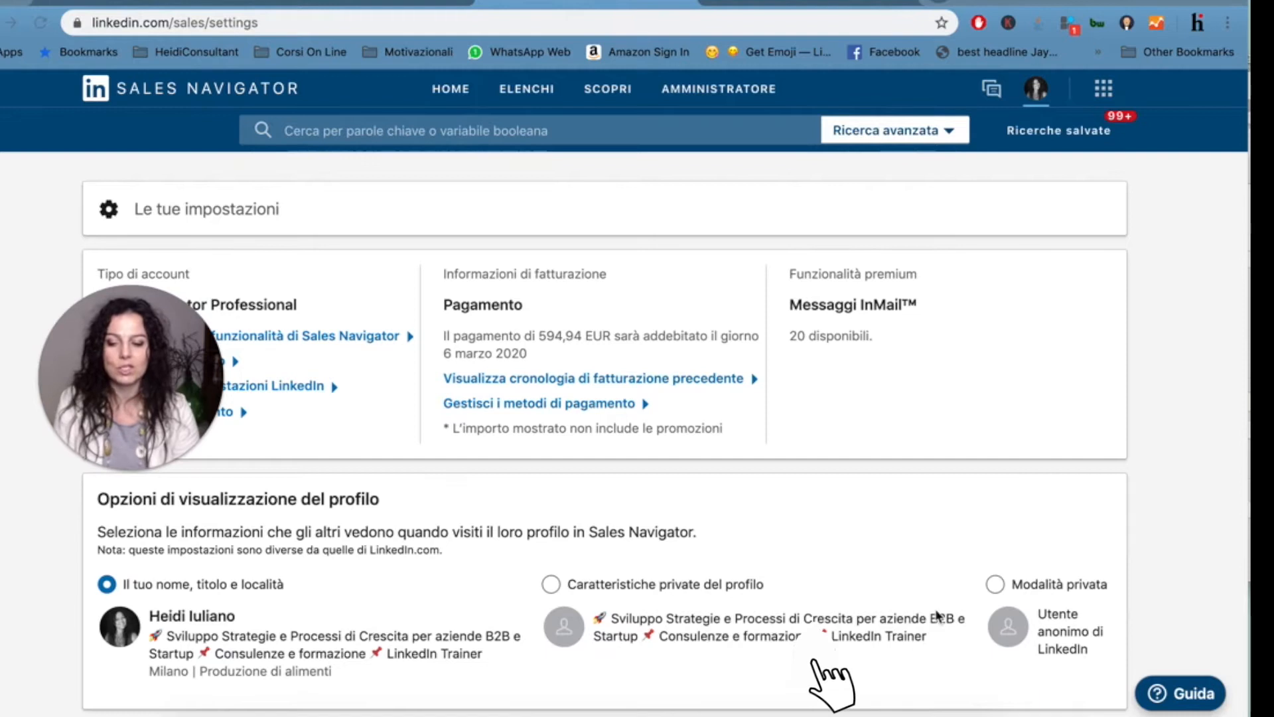
# Review the profile viewing options and the sales preferences for geographic area, industry and company size
pyautogui.scroll(-1, 936, 615)
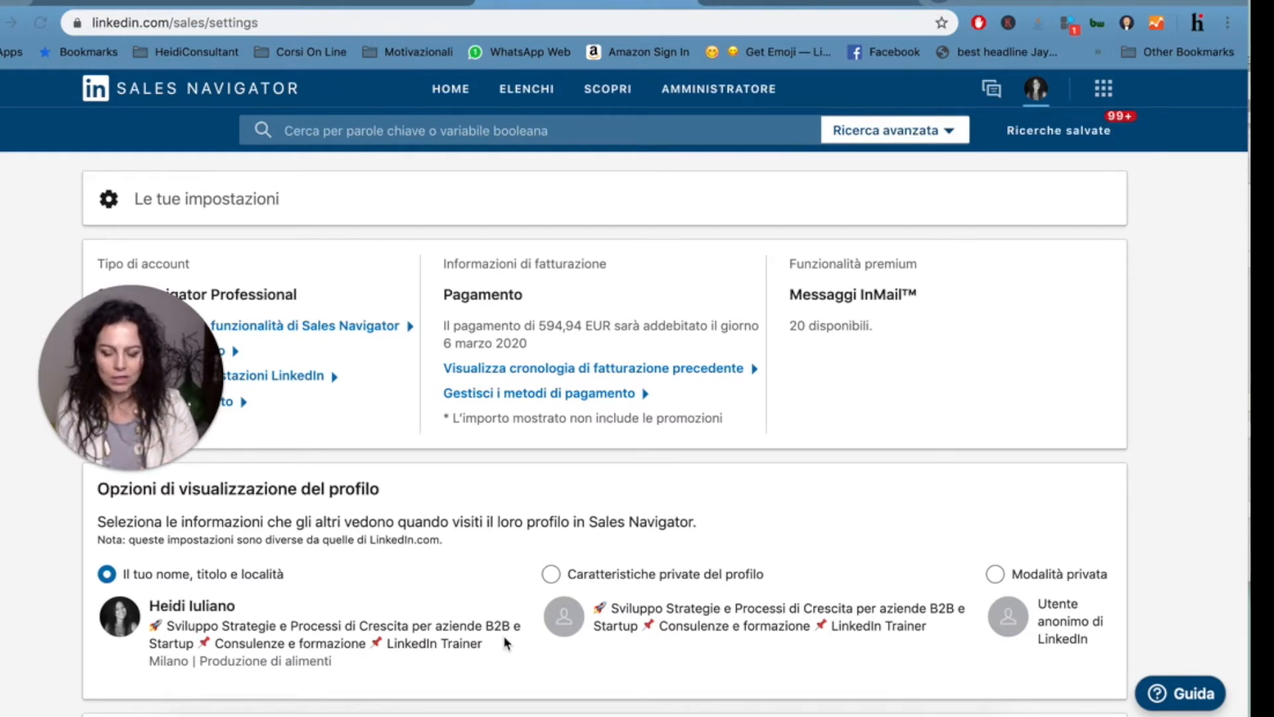
pyautogui.scroll(-2, 505, 642)
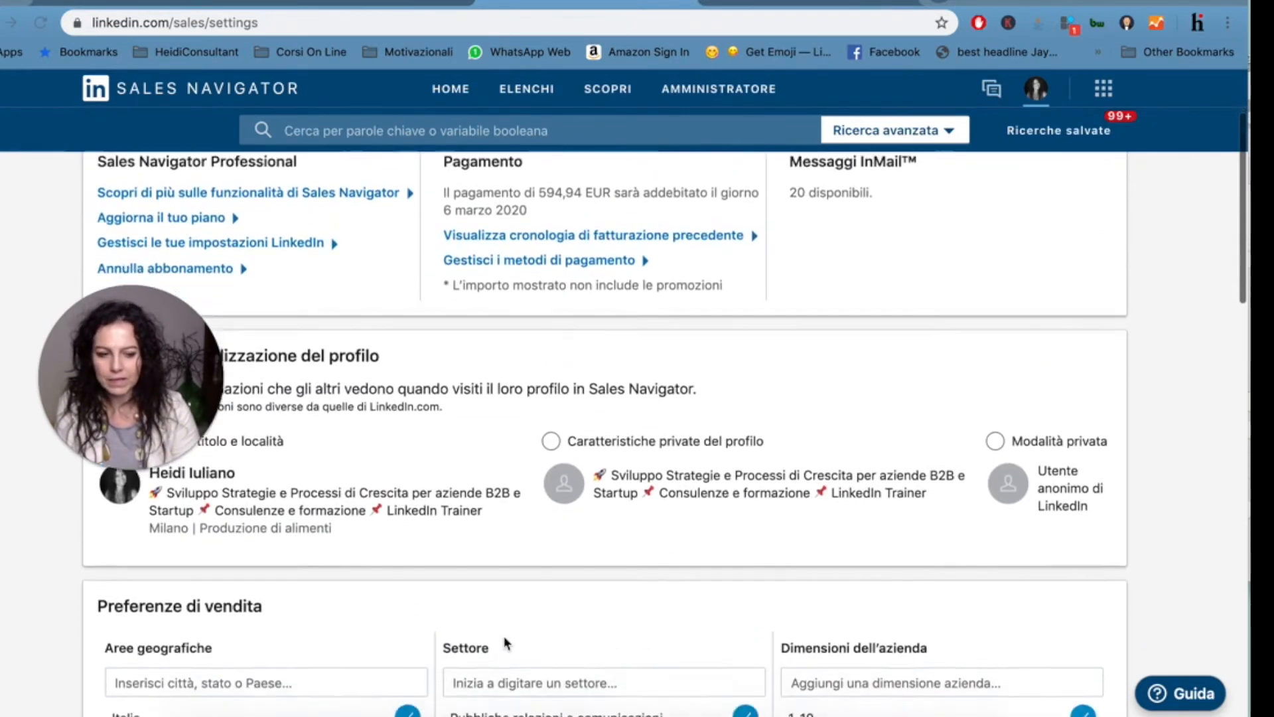
pyautogui.scroll(-1, 506, 641)
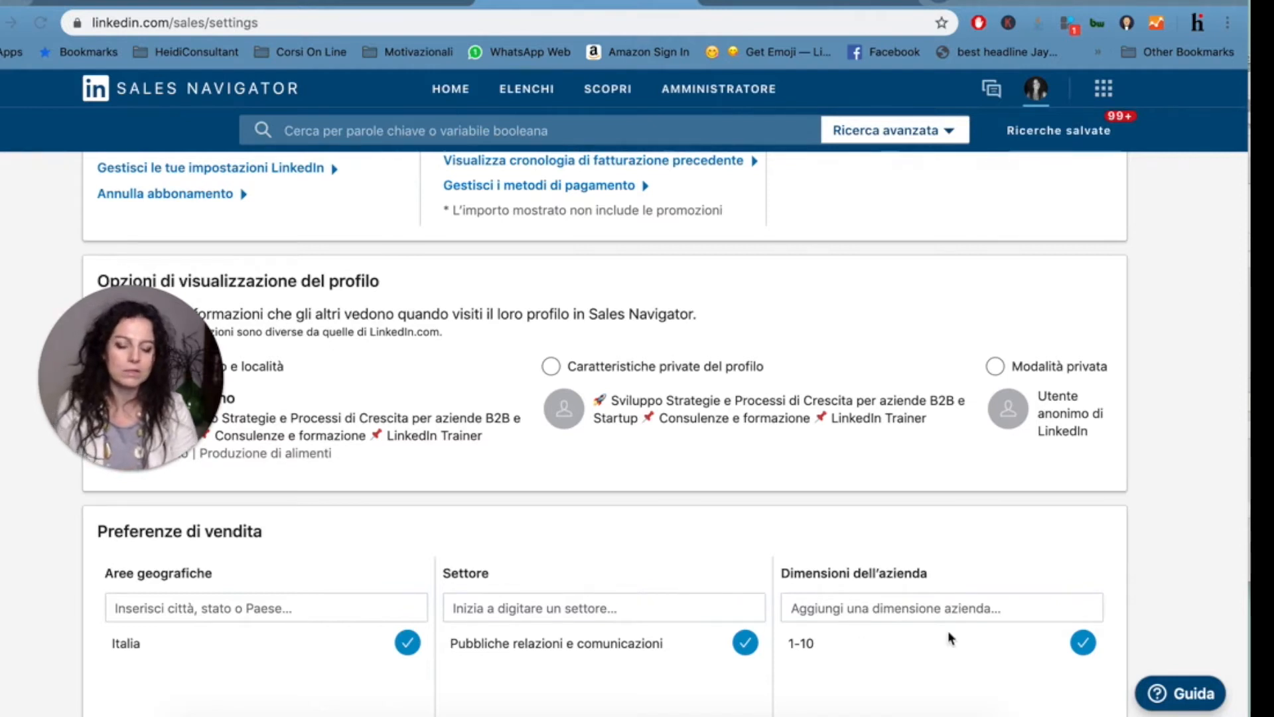
pyautogui.scroll(1, 949, 638)
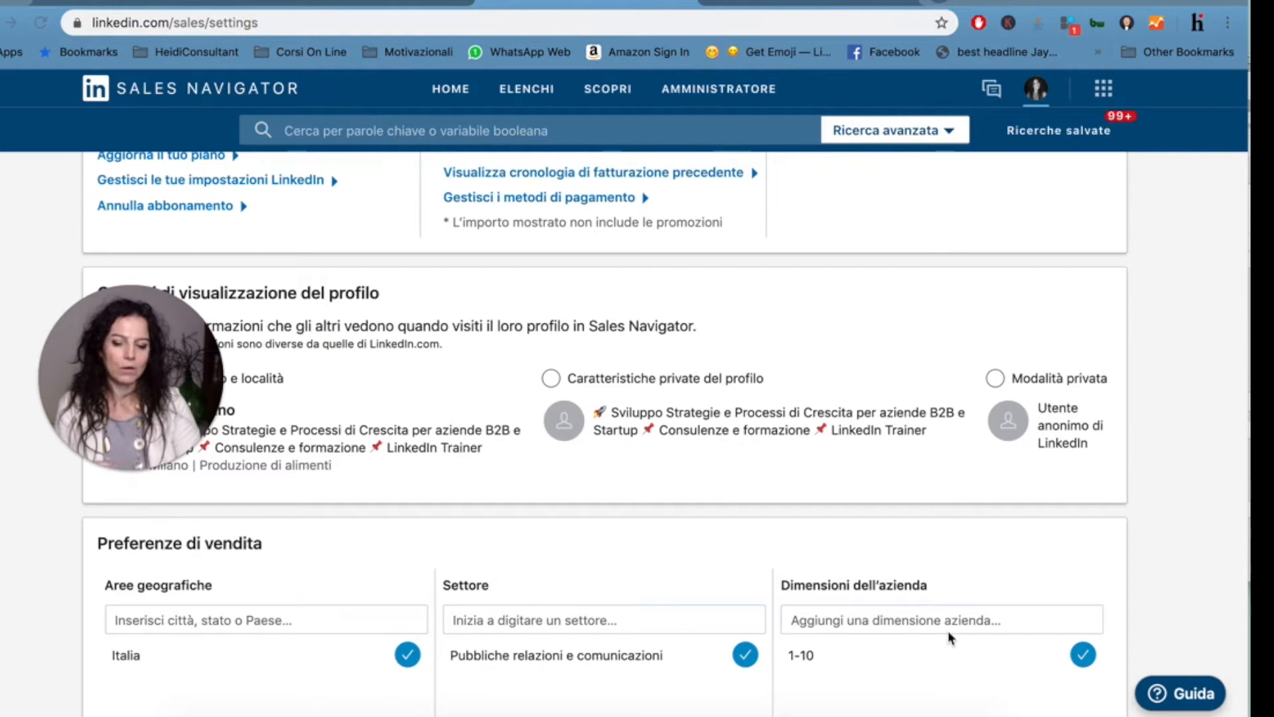
pyautogui.scroll(-4, 949, 634)
pyautogui.scroll(3, 949, 634)
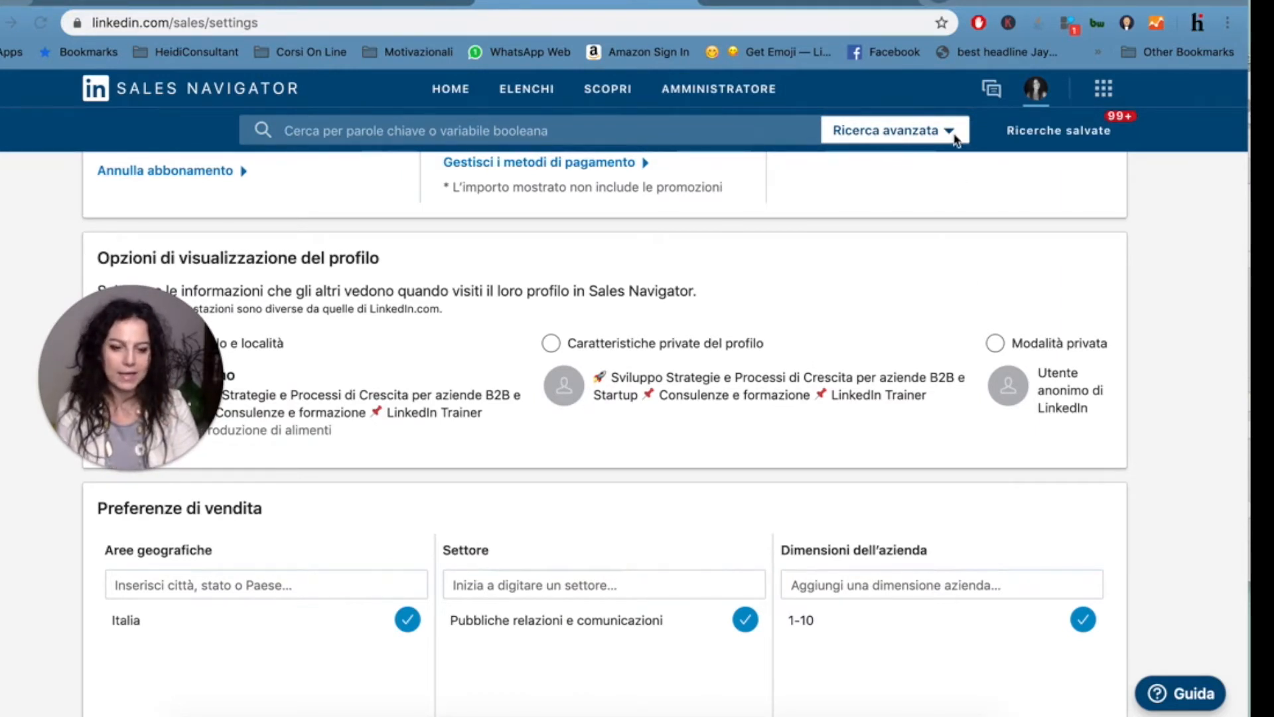
# Open the advanced lead search and look through its main, role, company and other filters
pyautogui.moveTo(954, 134)
pyautogui.moveTo(845, 132)
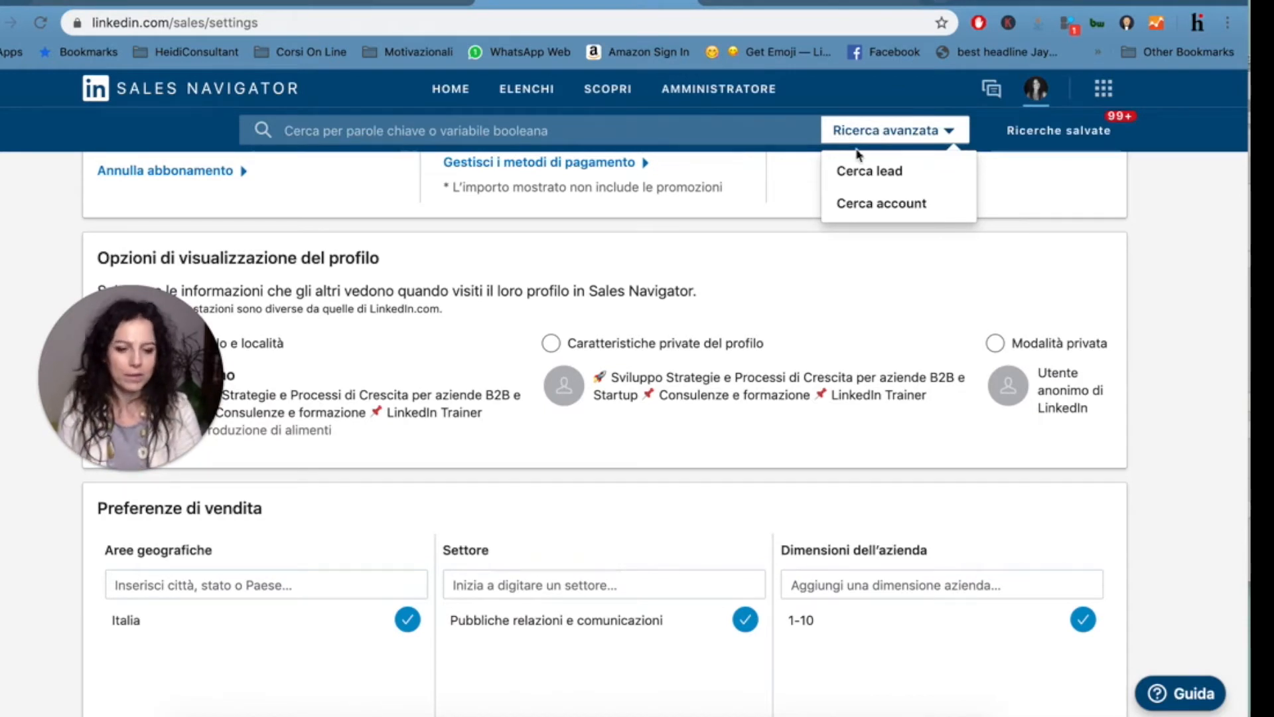
pyautogui.click(869, 171)
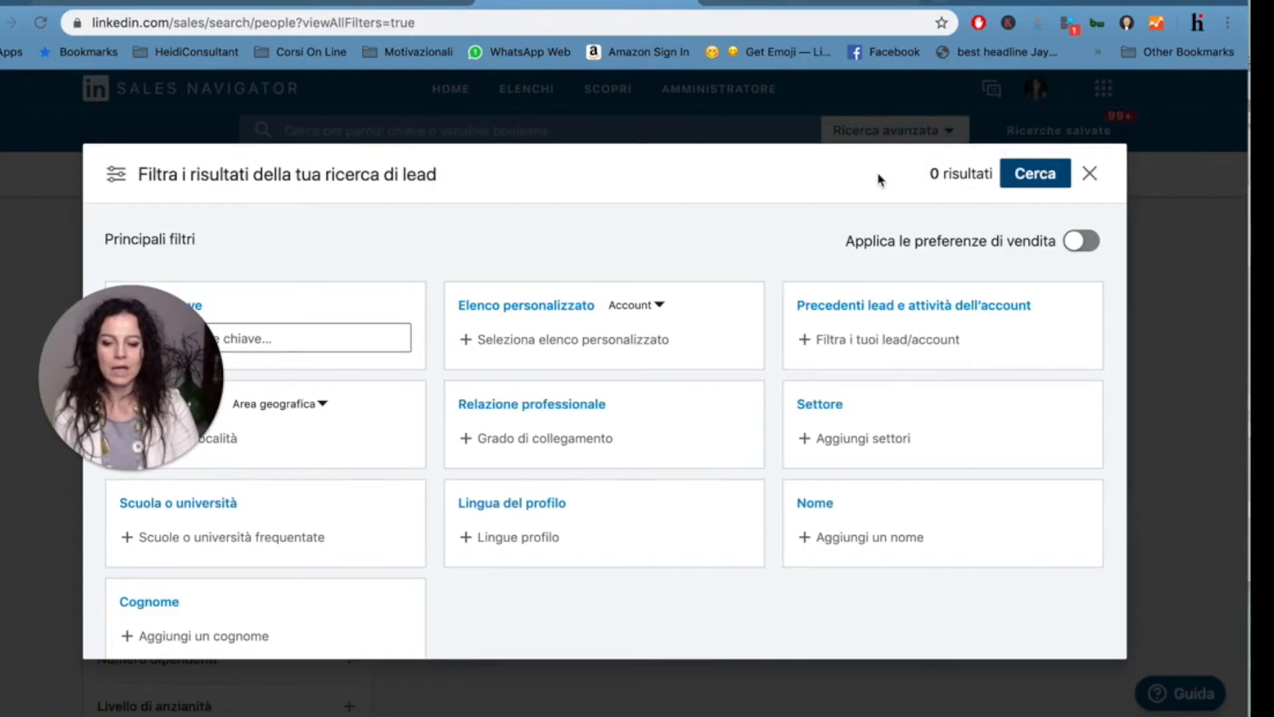
pyautogui.moveTo(136, 343); pyautogui.dragTo(126, 342)
pyautogui.moveTo(104, 458)
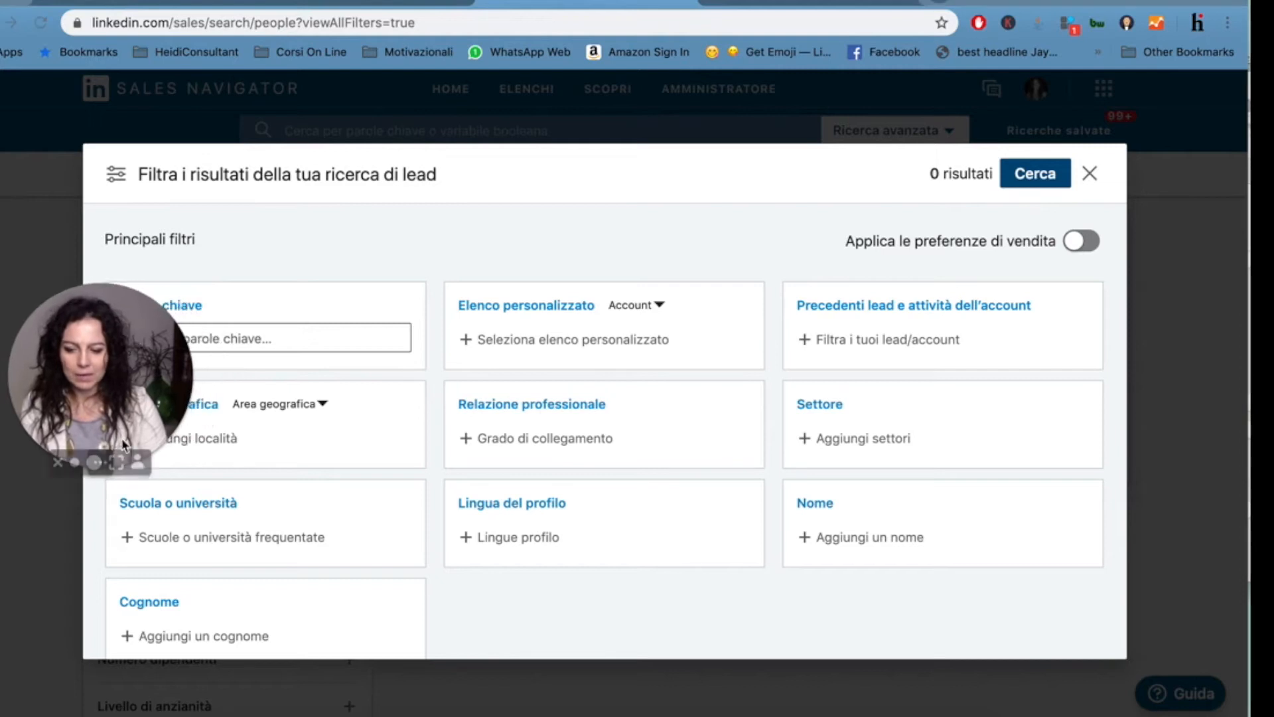
pyautogui.click(59, 463)
pyautogui.scroll(-5, 444, 413)
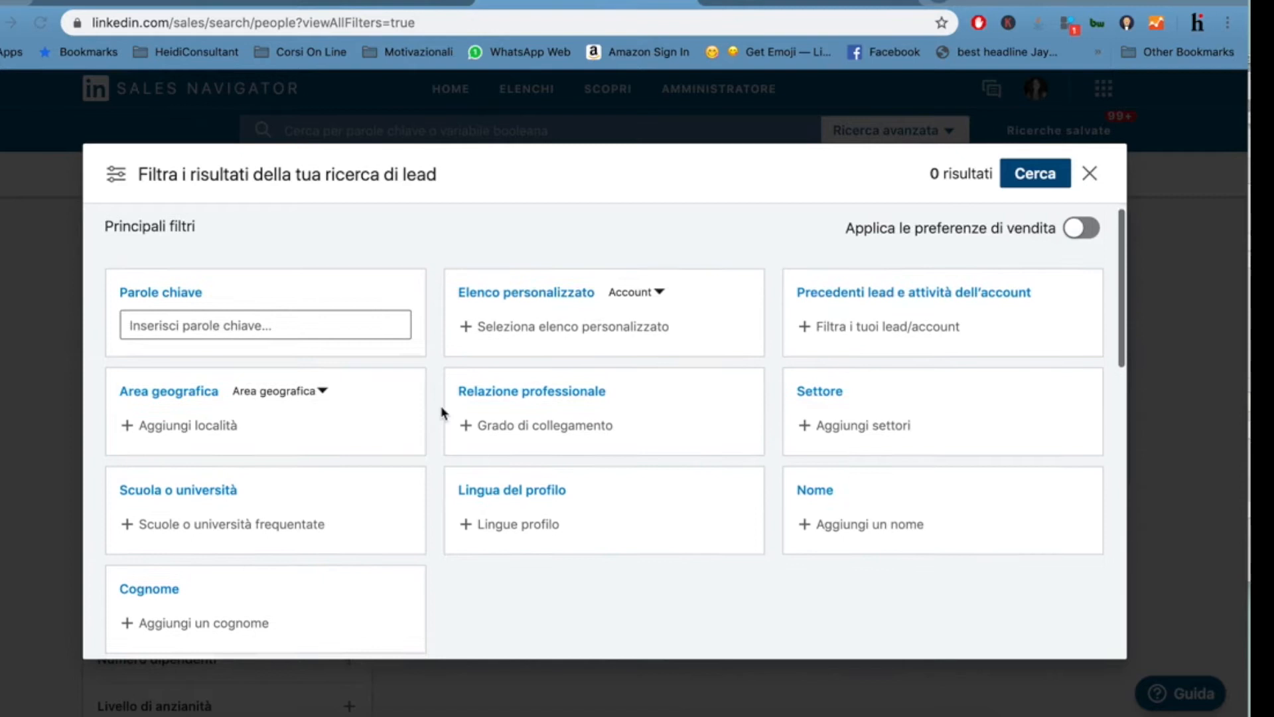
pyautogui.scroll(-10, 443, 413)
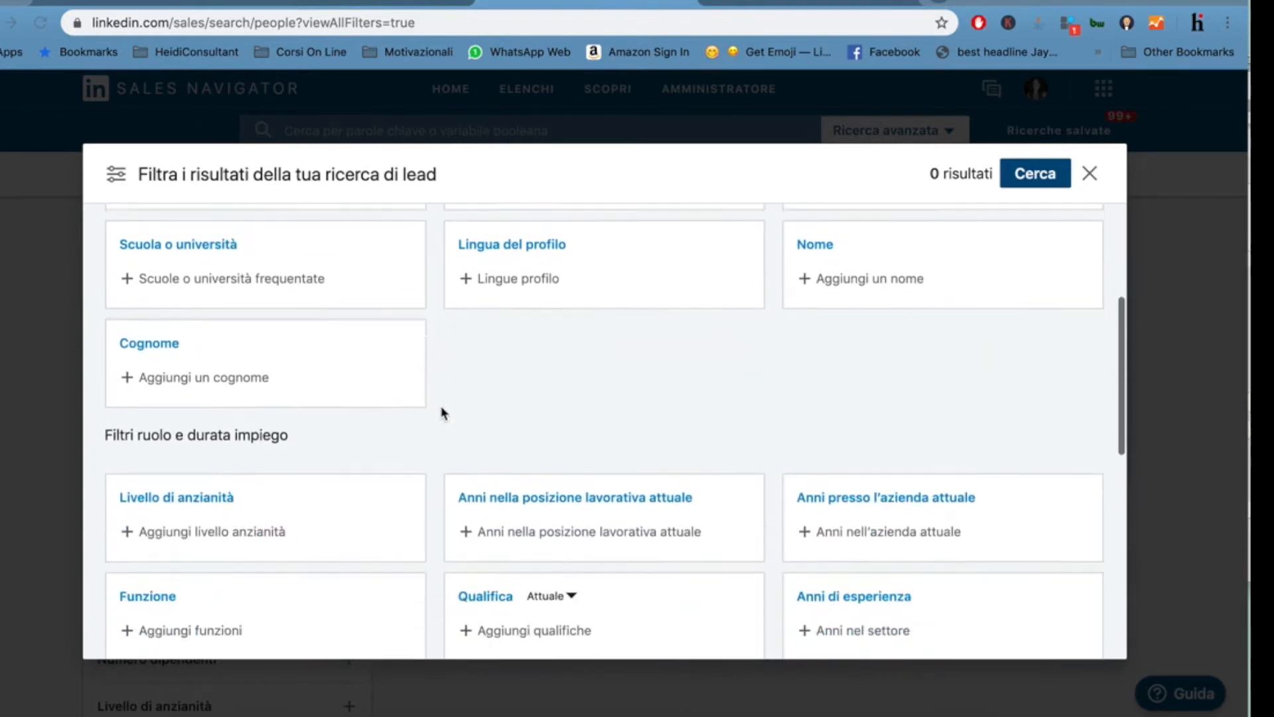
pyautogui.scroll(-8, 444, 399)
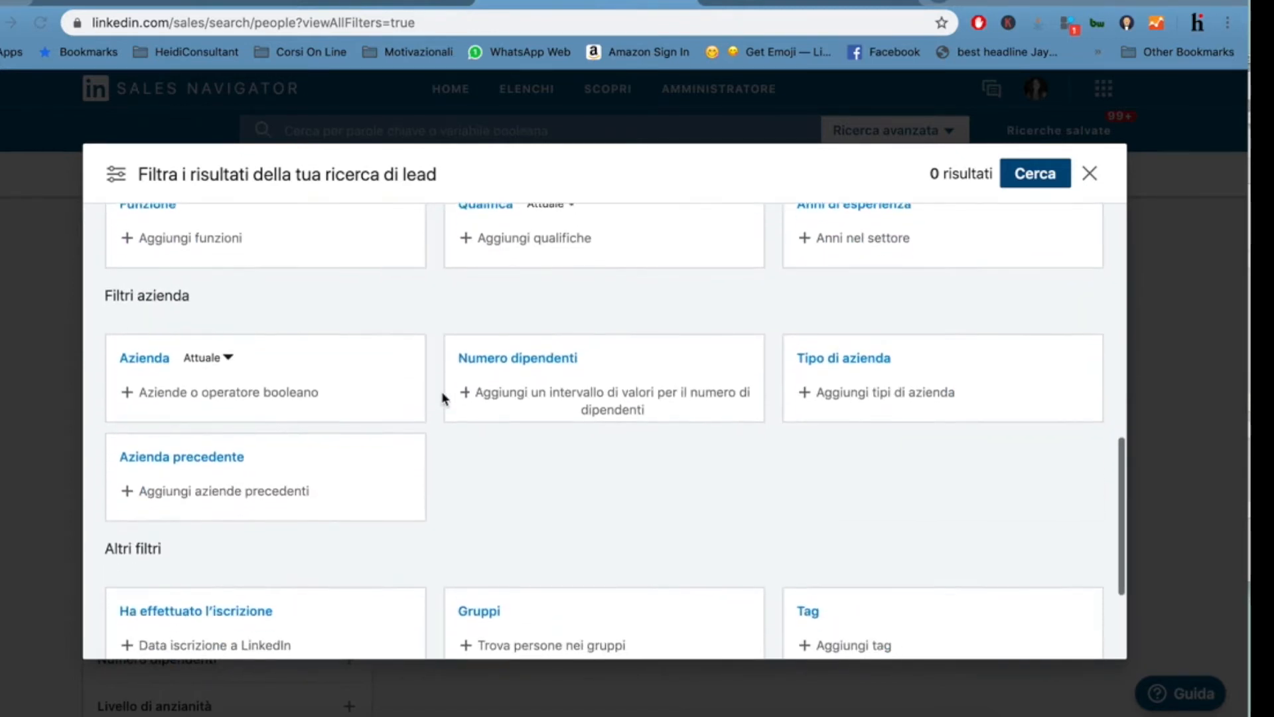
pyautogui.scroll(20, 442, 394)
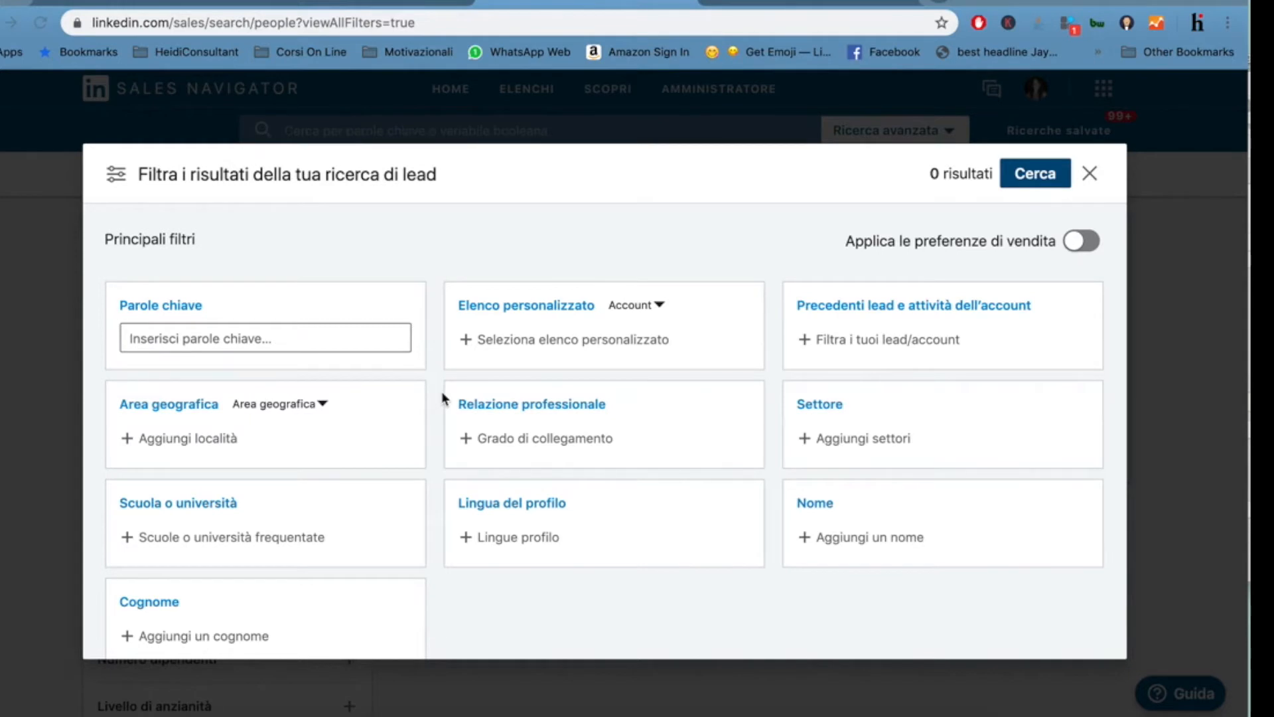
# Filter the lead search by the profile language Italiano
pyautogui.scroll(-1, 598, 597)
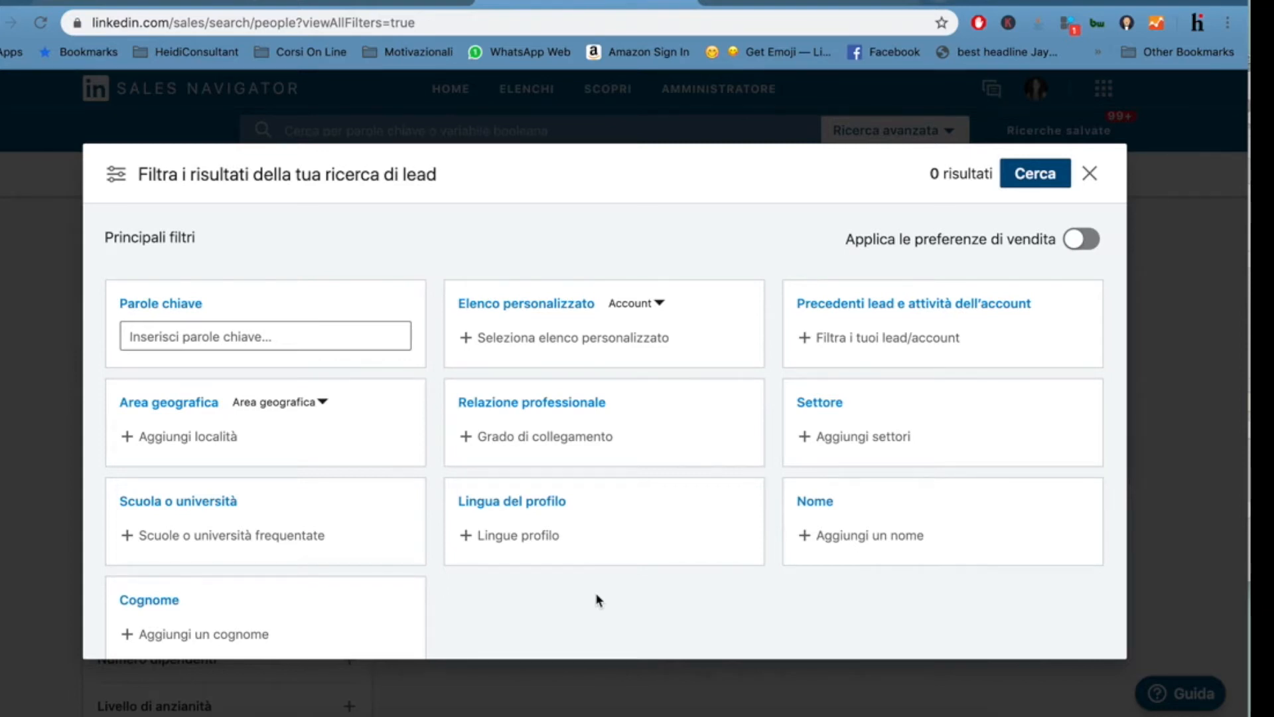
pyautogui.click(537, 536)
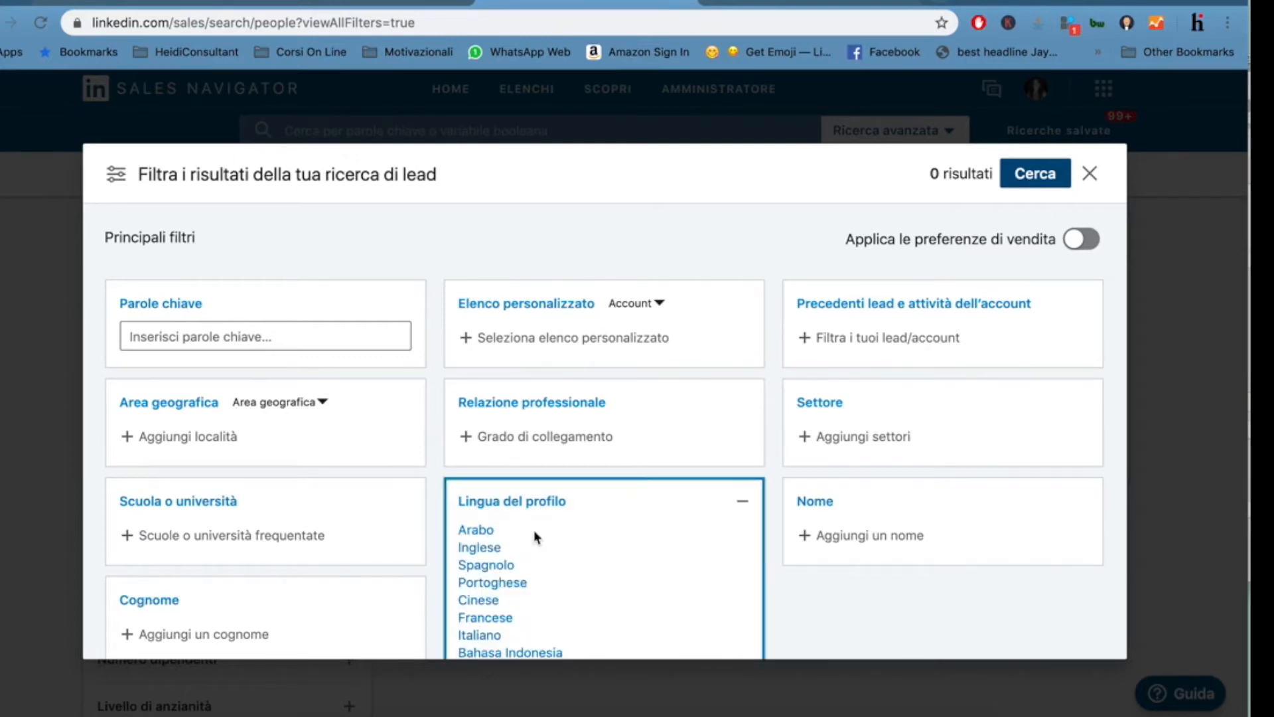
pyautogui.scroll(-1, 512, 555)
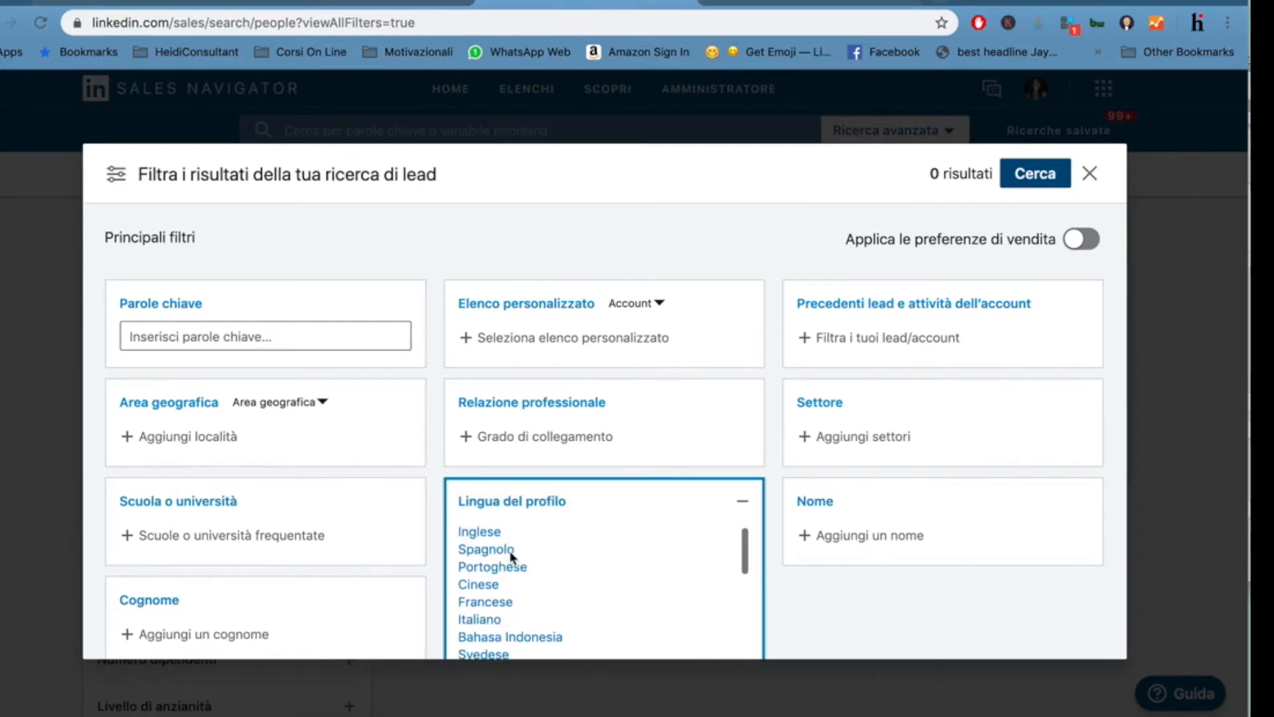
pyautogui.click(494, 606)
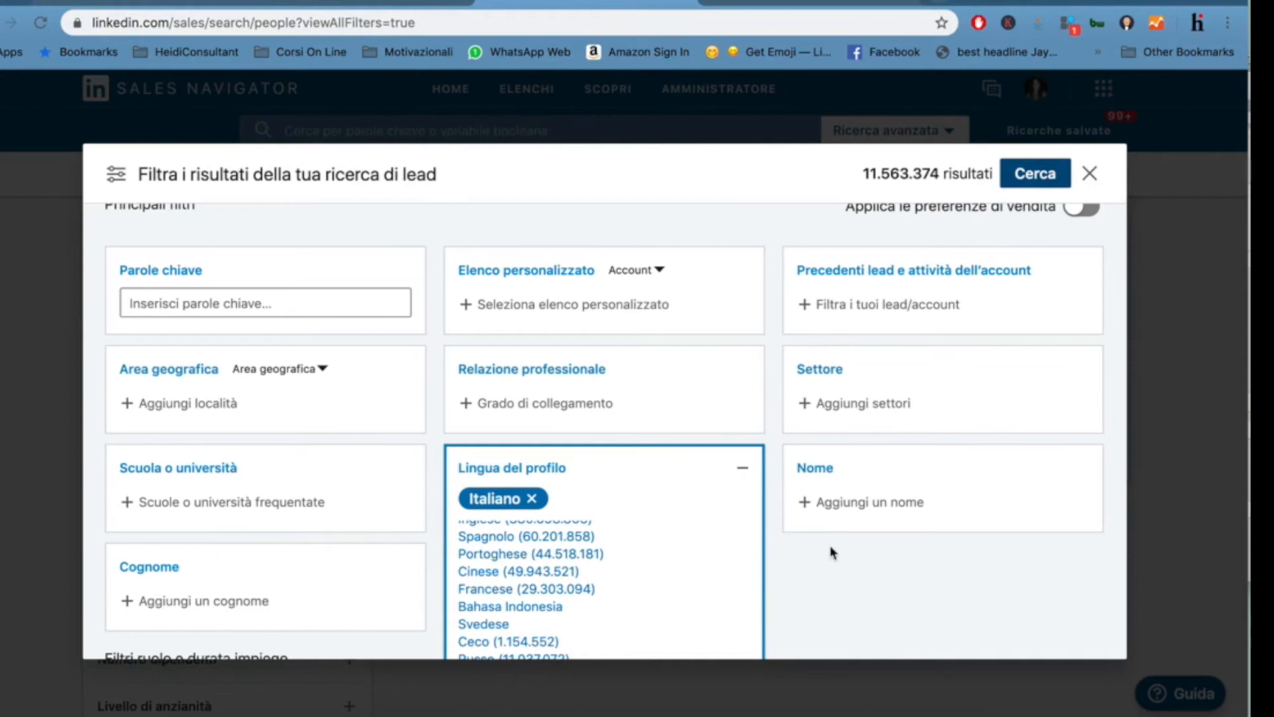
pyautogui.click(848, 575)
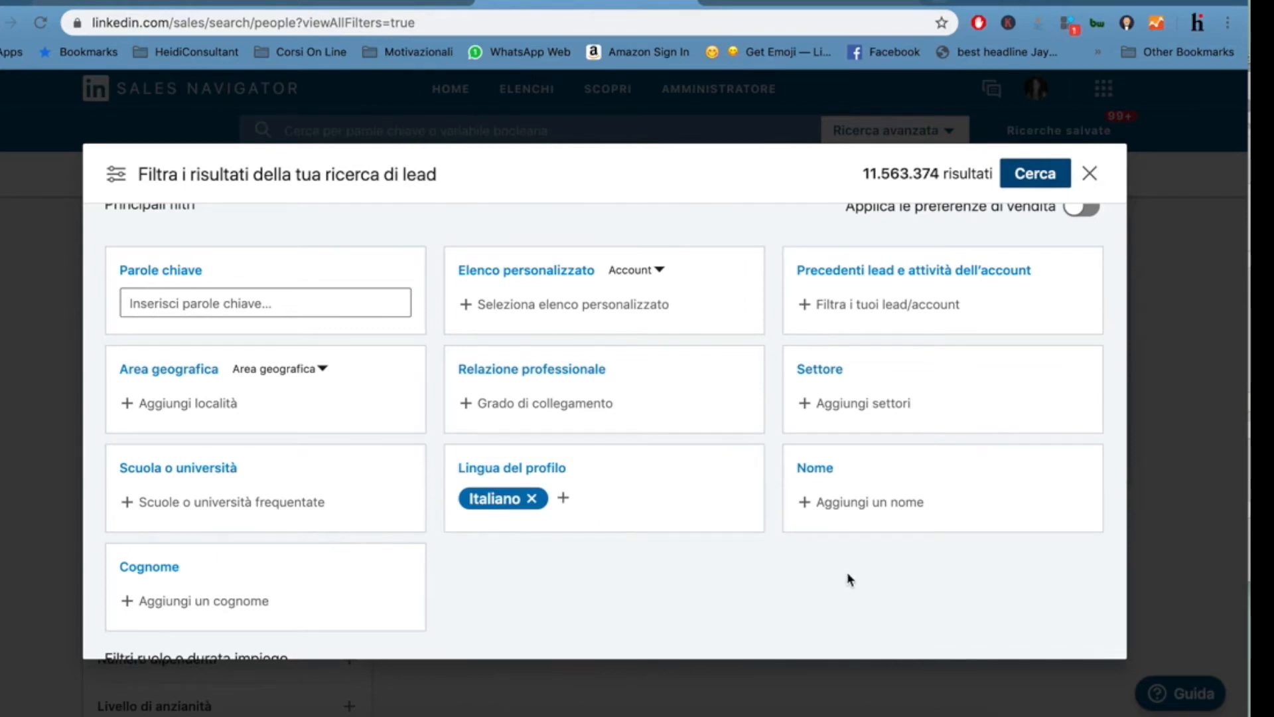
# Filter the lead search's geographic area by Milano and by both Milano, Lombardia, Italia entries
pyautogui.click(227, 408)
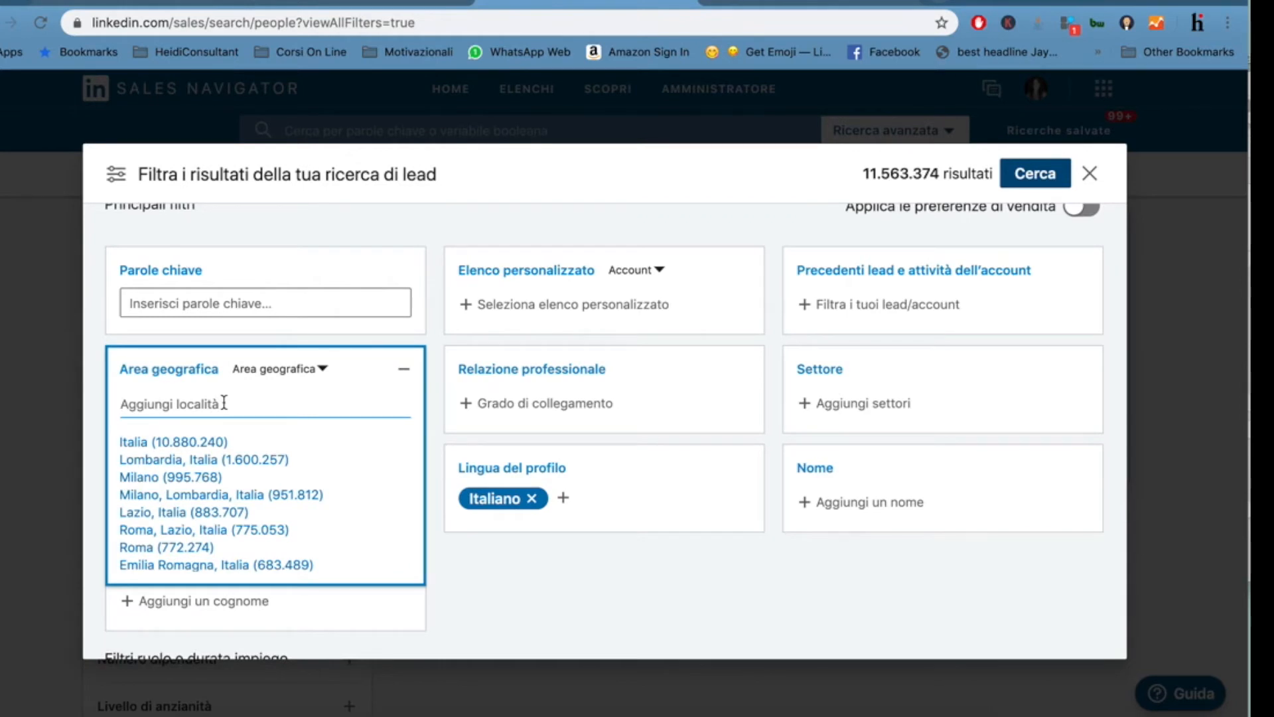
pyautogui.write('miln')
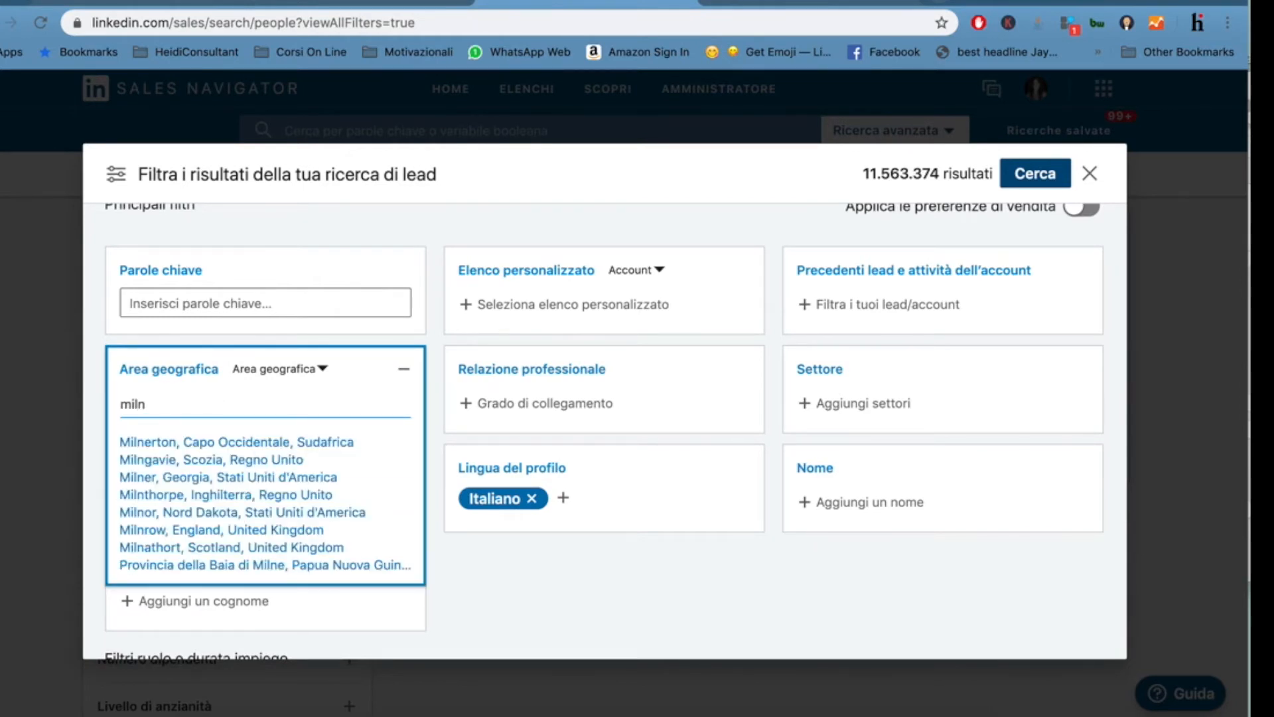
pyautogui.press('BackSpace')
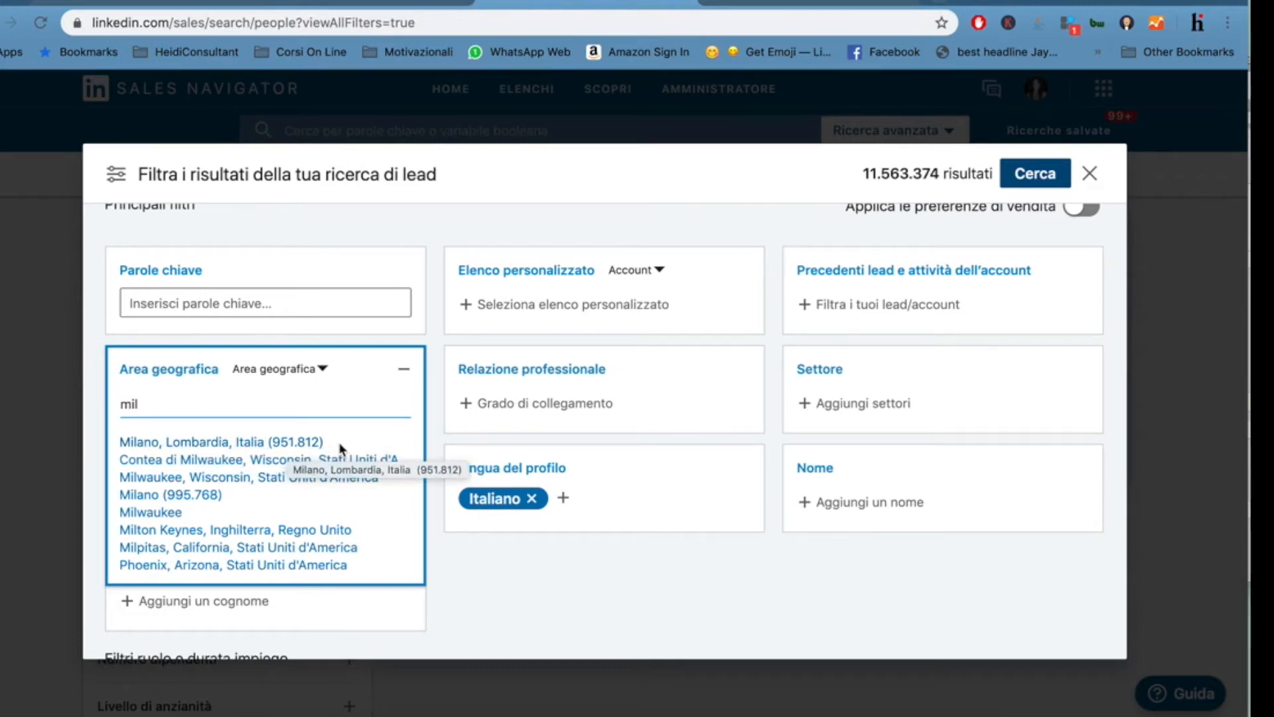
pyautogui.click(222, 501)
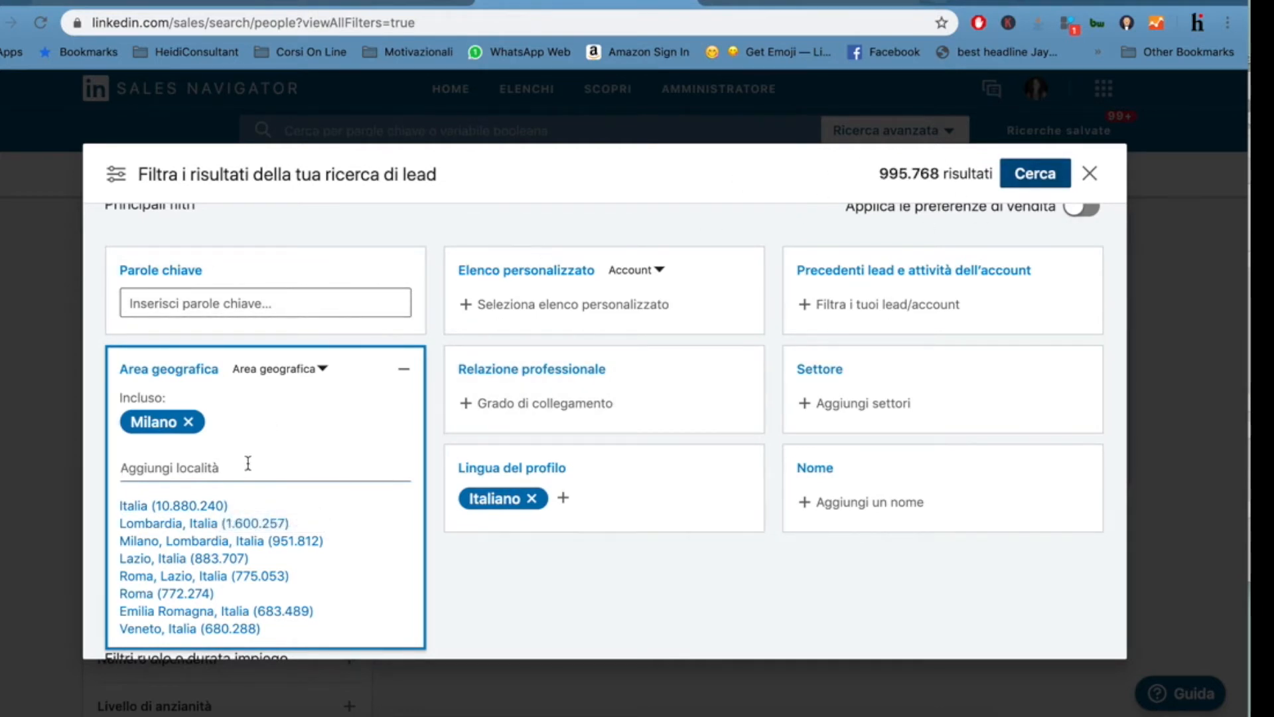
pyautogui.click(236, 548)
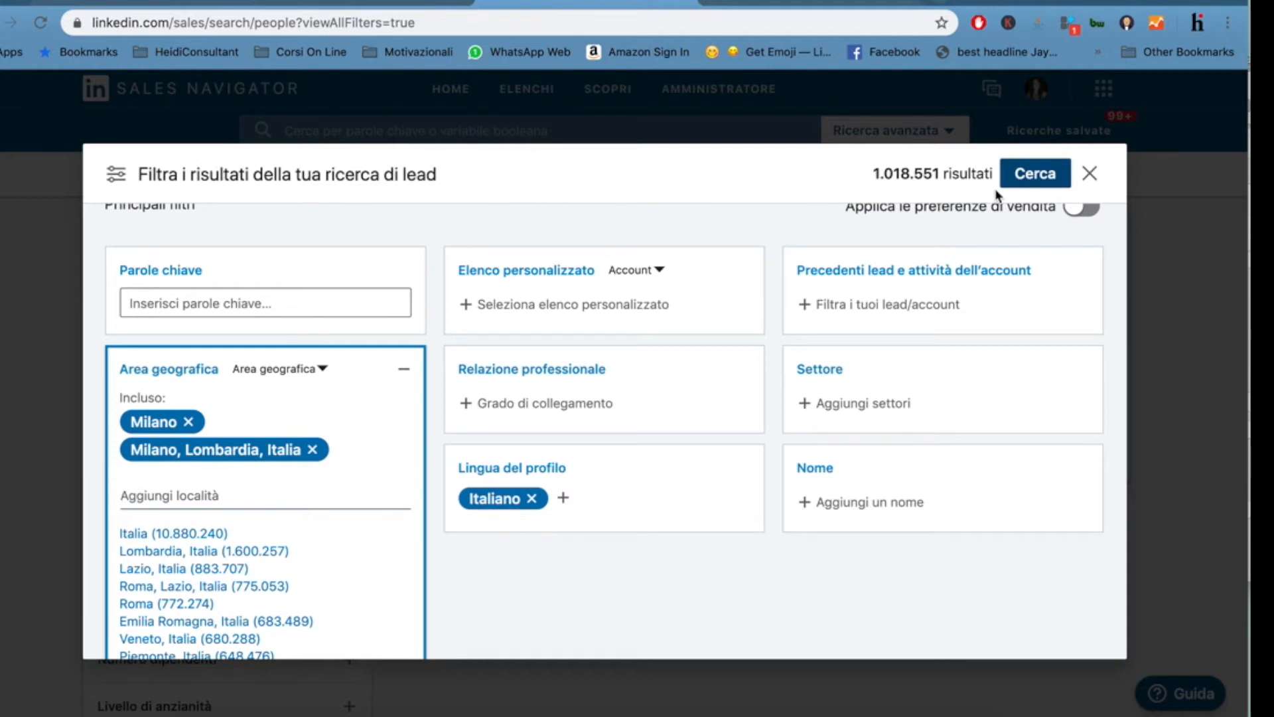
pyautogui.scroll(-3, 378, 589)
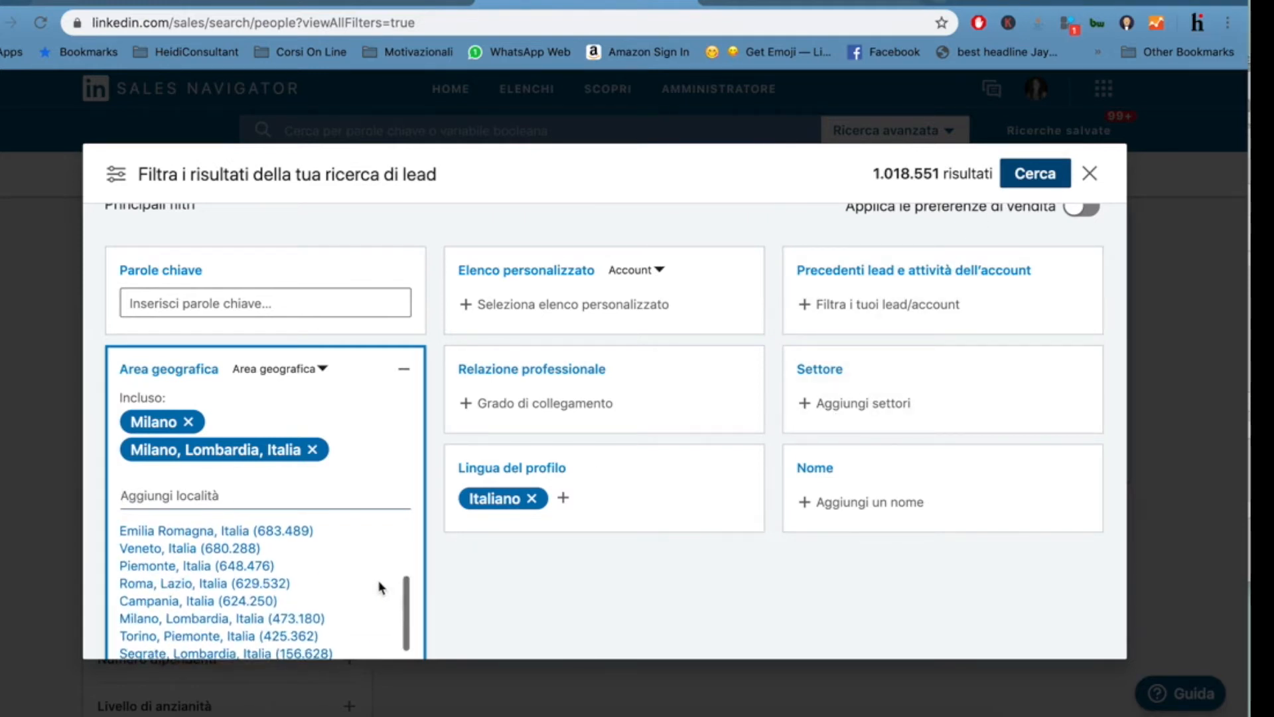
pyautogui.click(316, 619)
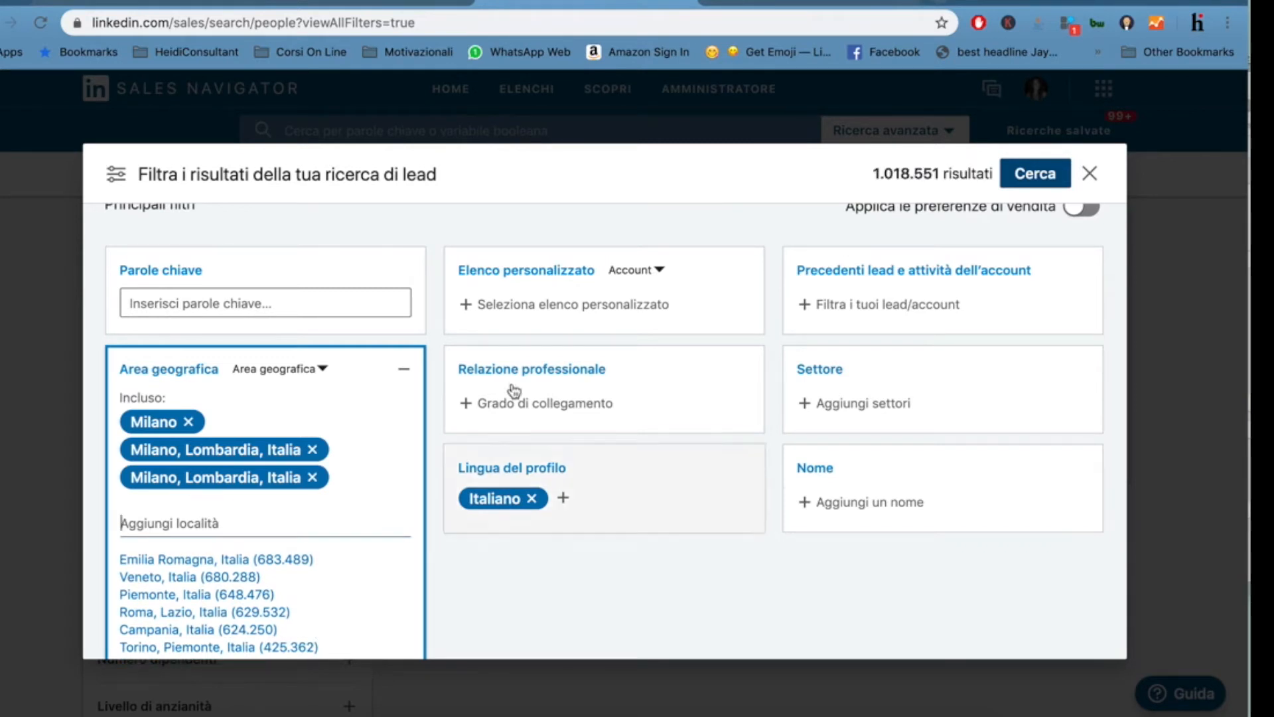
# Add Lombardia, Italia to the geographic area filter and check which location types the filter offers
pyautogui.scroll(-3, 284, 531)
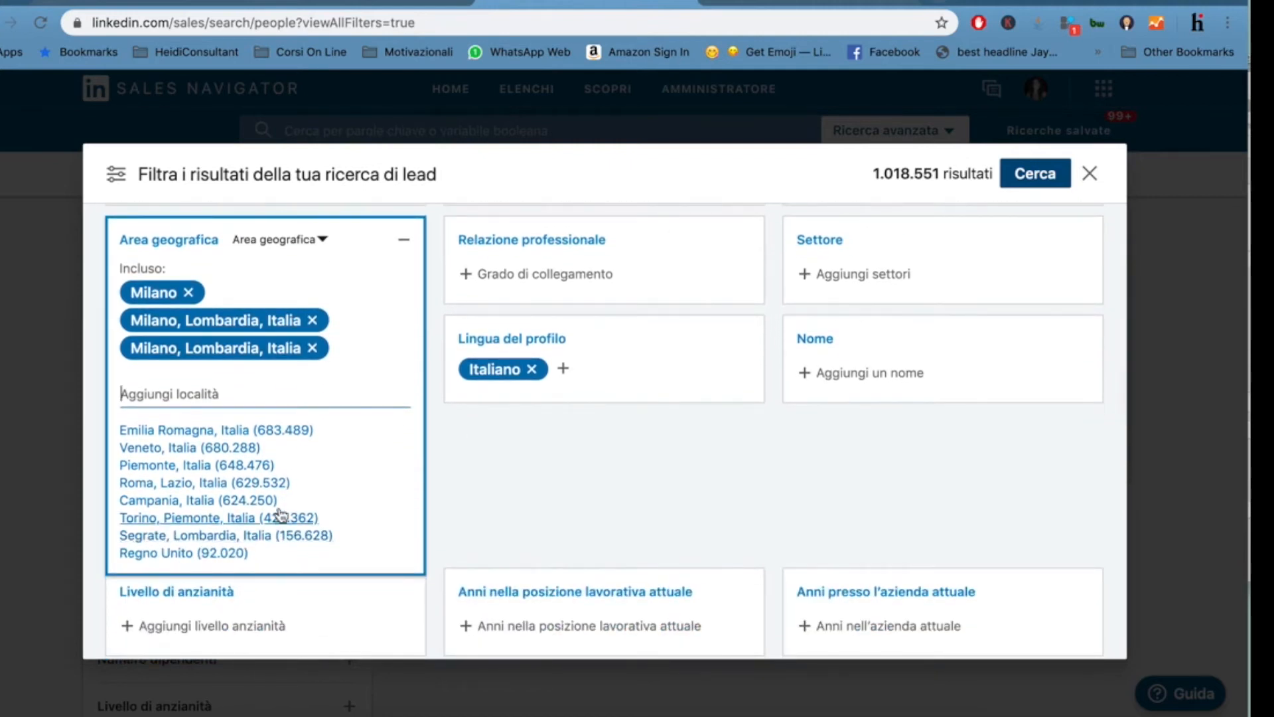
pyautogui.scroll(3, 282, 525)
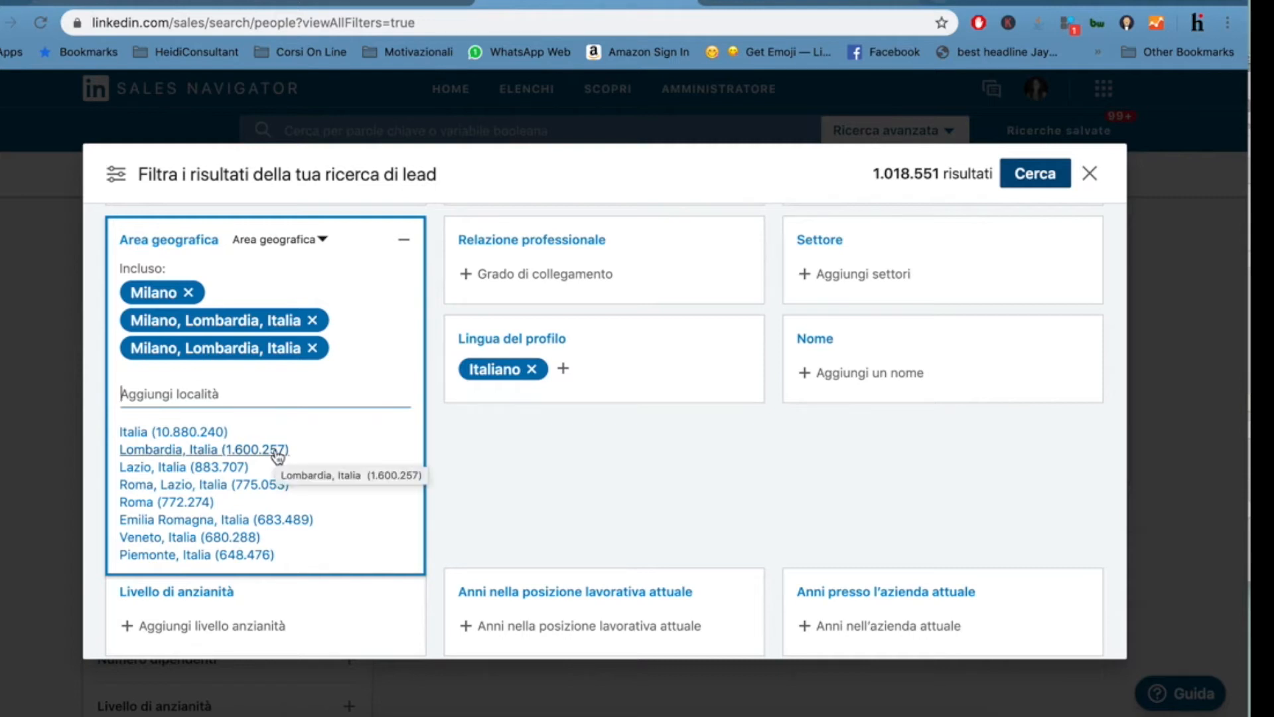
pyautogui.click(277, 451)
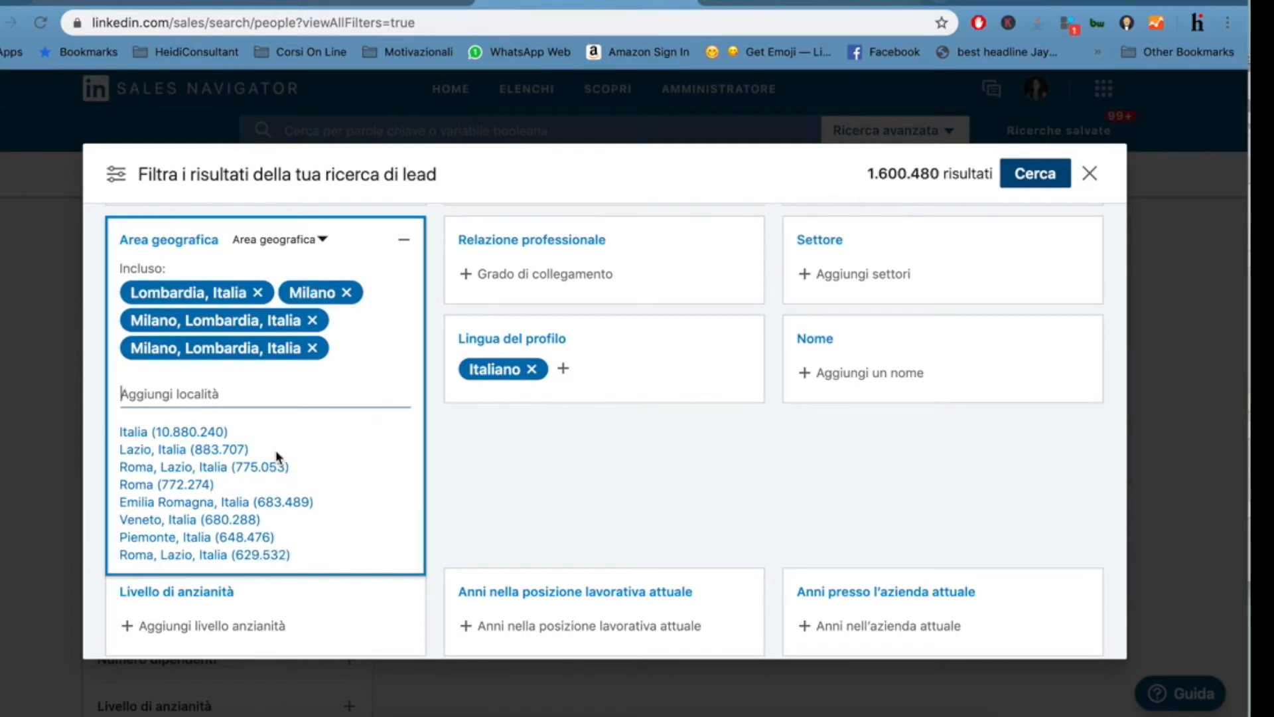
pyautogui.scroll(1, 283, 365)
pyautogui.scroll(2, 284, 369)
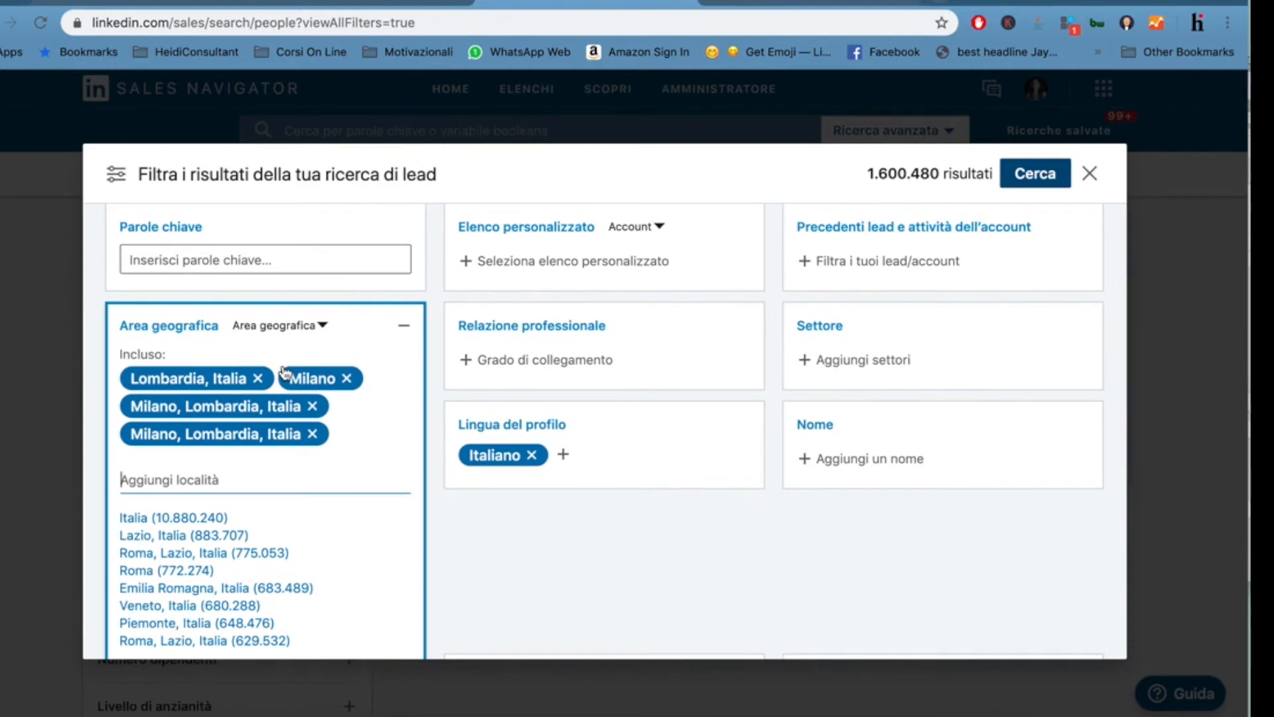
pyautogui.click(403, 327)
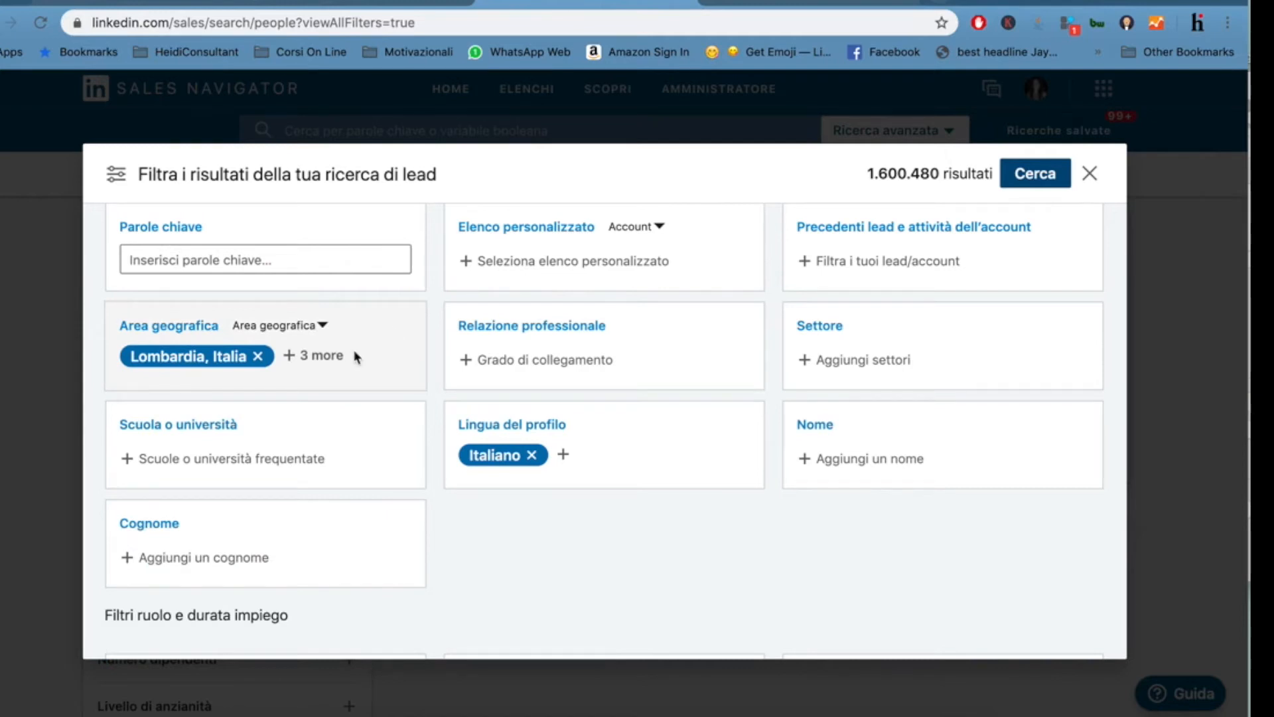
pyautogui.click(323, 326)
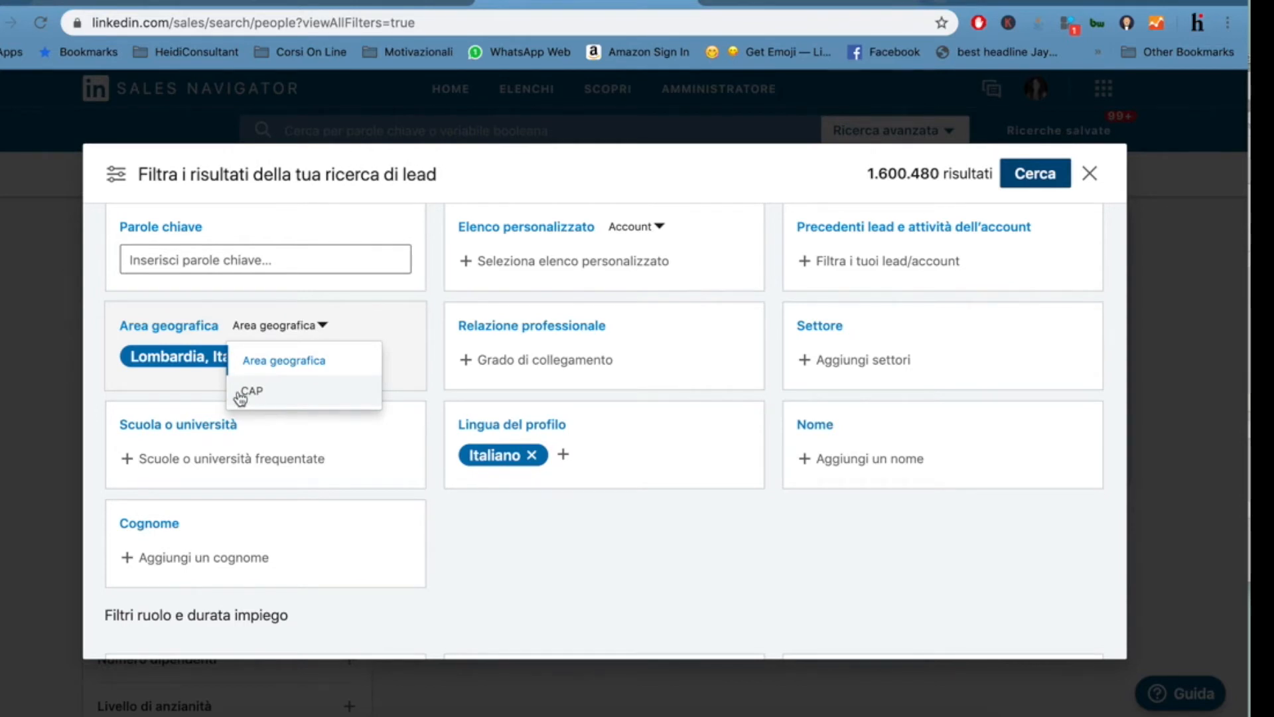
pyautogui.click(197, 385)
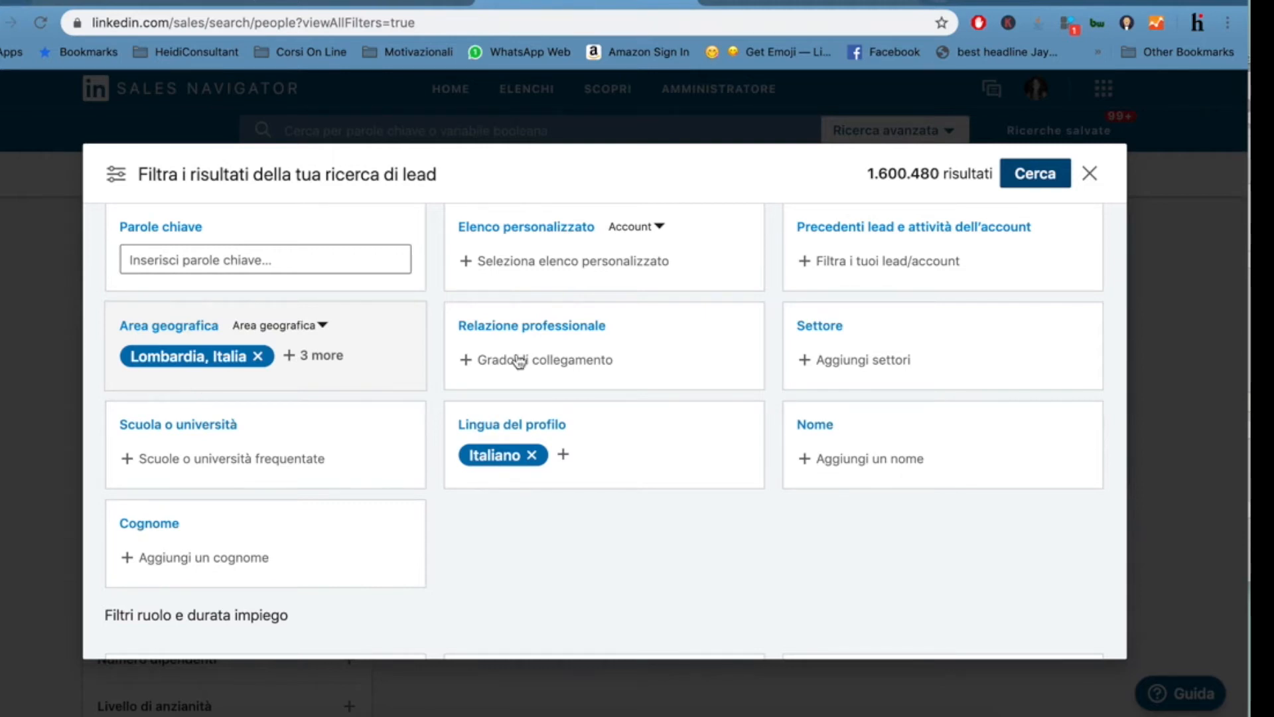
# Filter the leads by the industry (Settore) Consulenza manageriale
pyautogui.click(859, 359)
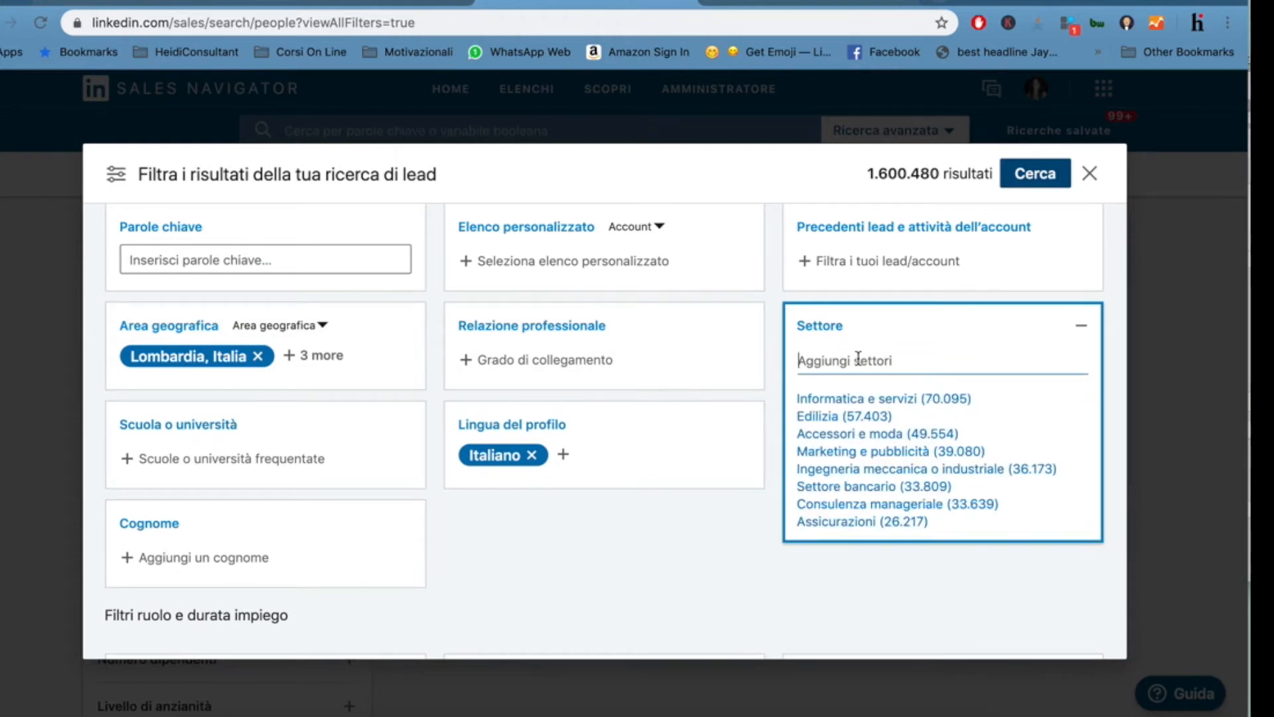
pyautogui.click(890, 505)
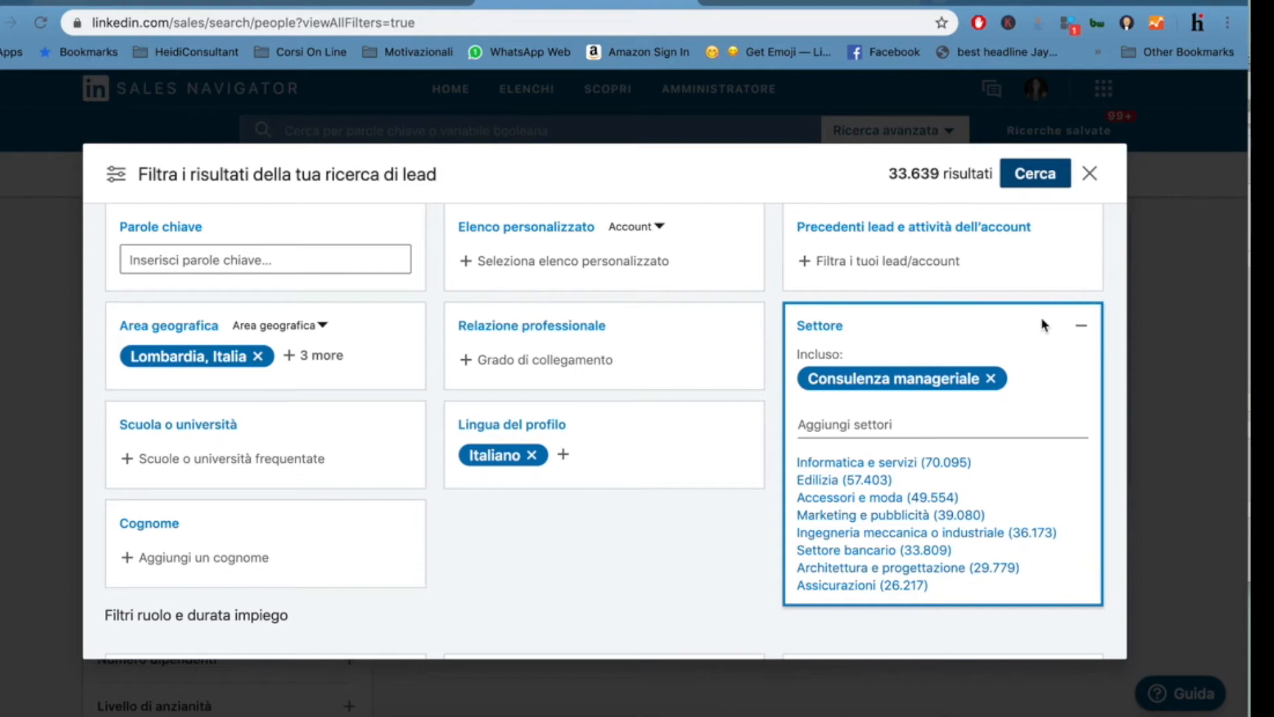
pyautogui.click(645, 590)
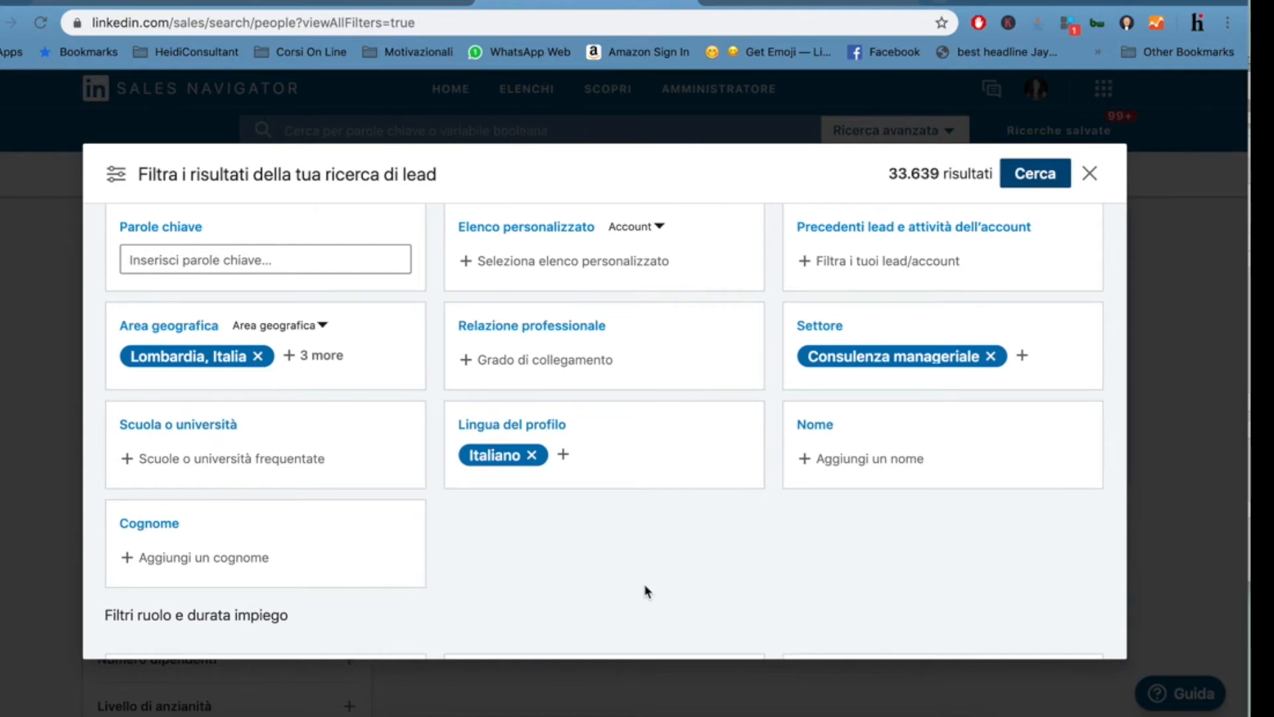
# Set the years of experience filter to 3-5 anni and look at the available seniority levels
pyautogui.scroll(-1, 647, 590)
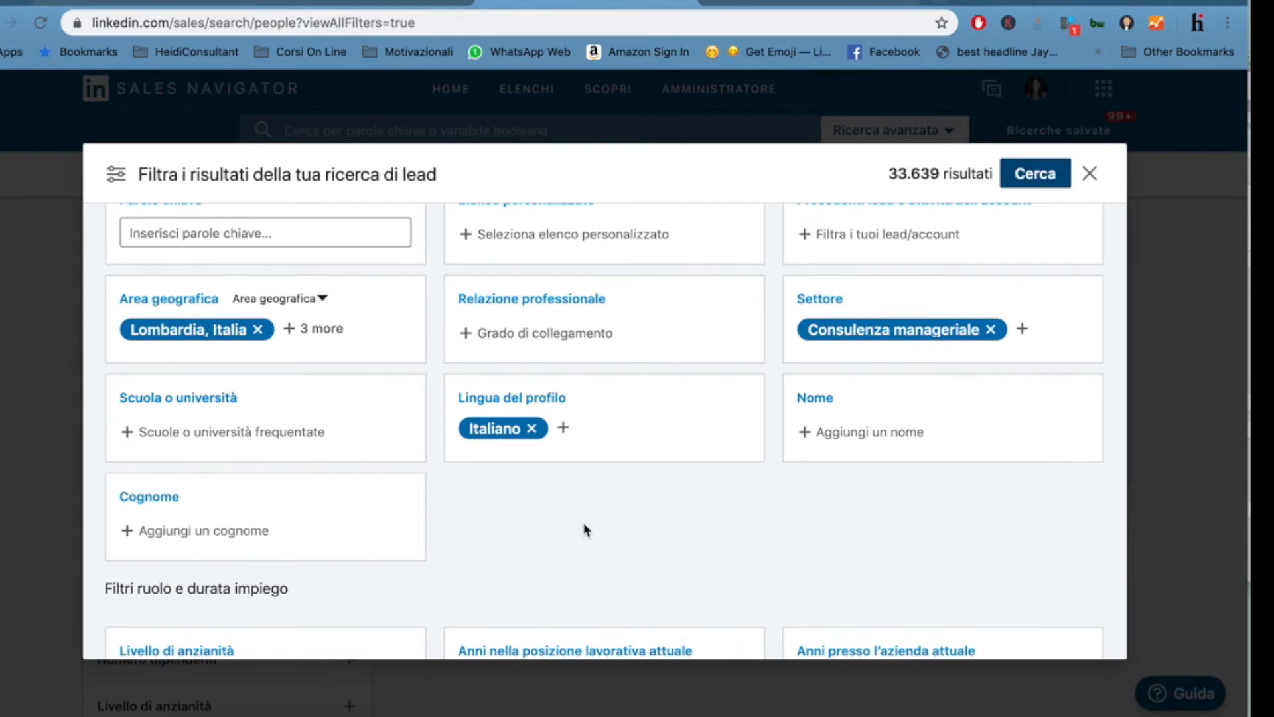
pyautogui.scroll(-3, 584, 529)
pyautogui.scroll(-3, 585, 529)
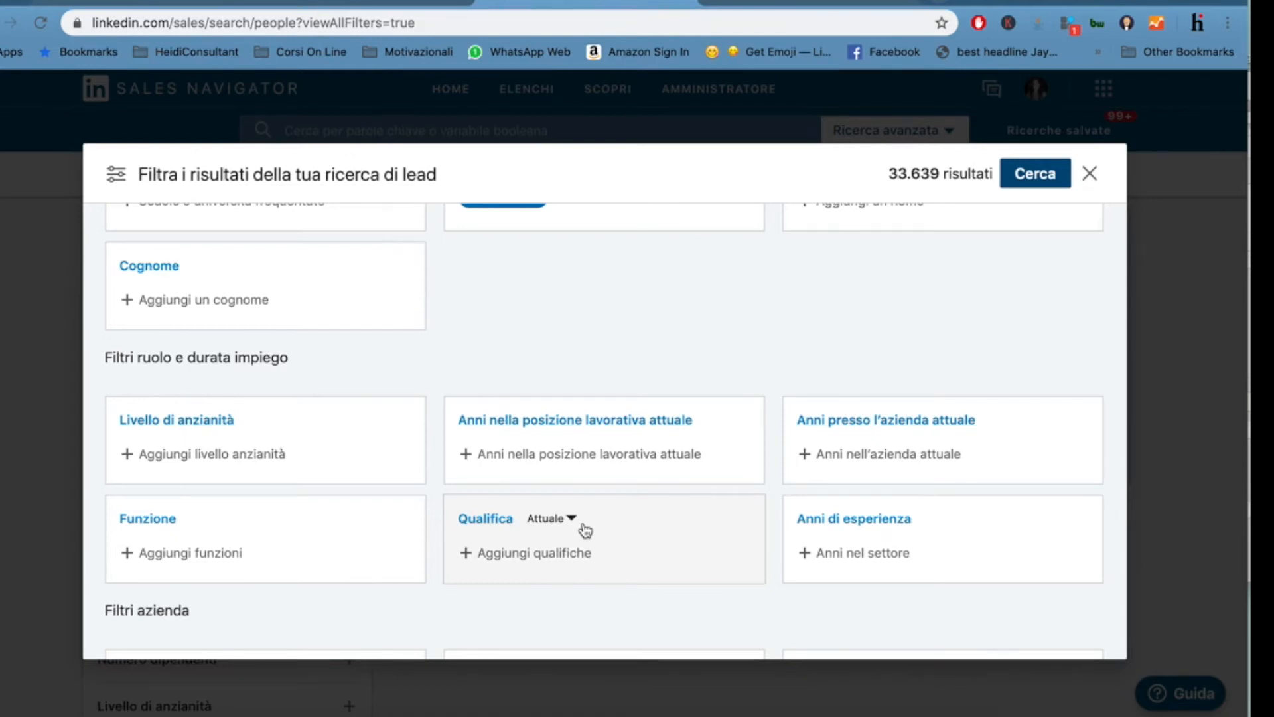
pyautogui.click(856, 531)
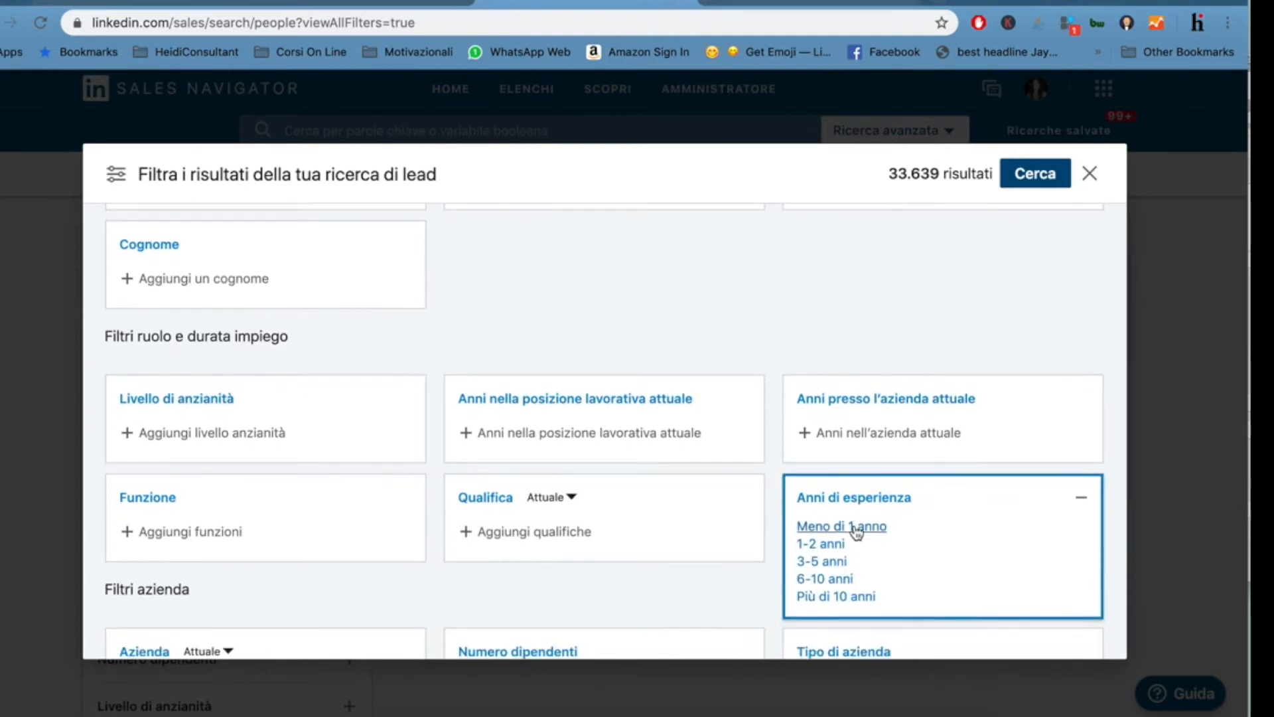
pyautogui.click(823, 563)
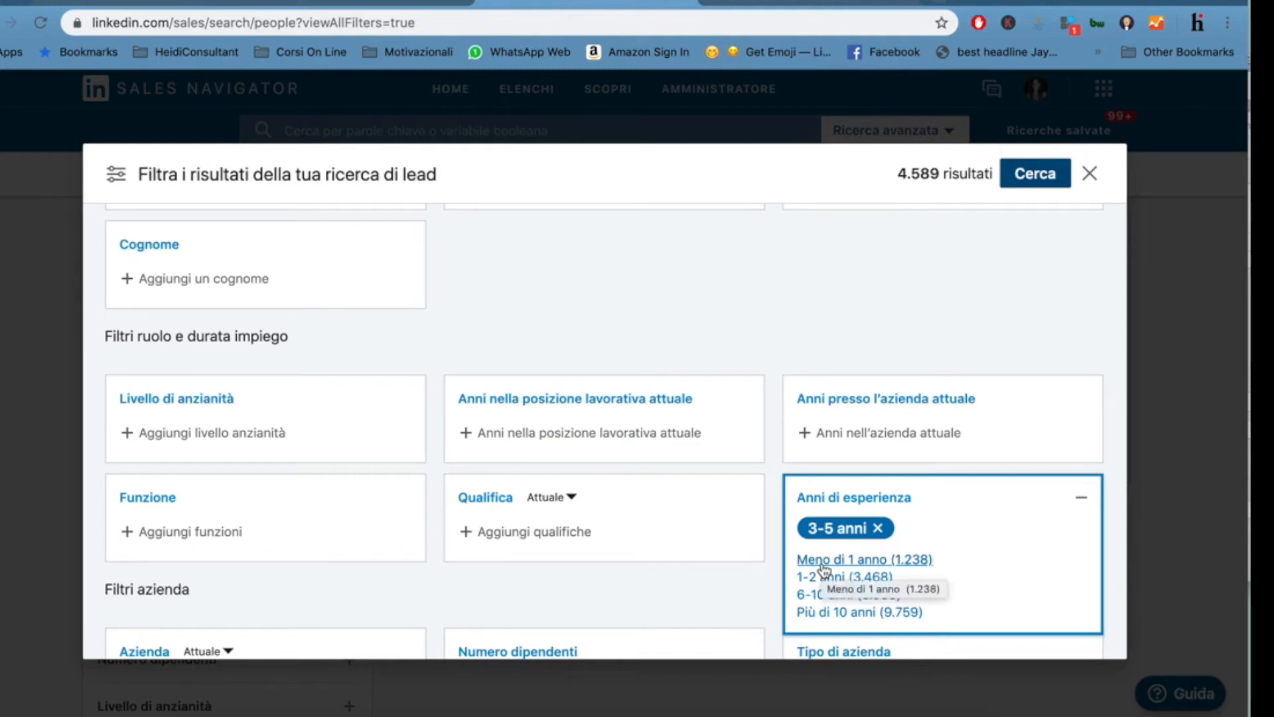
pyautogui.click(265, 439)
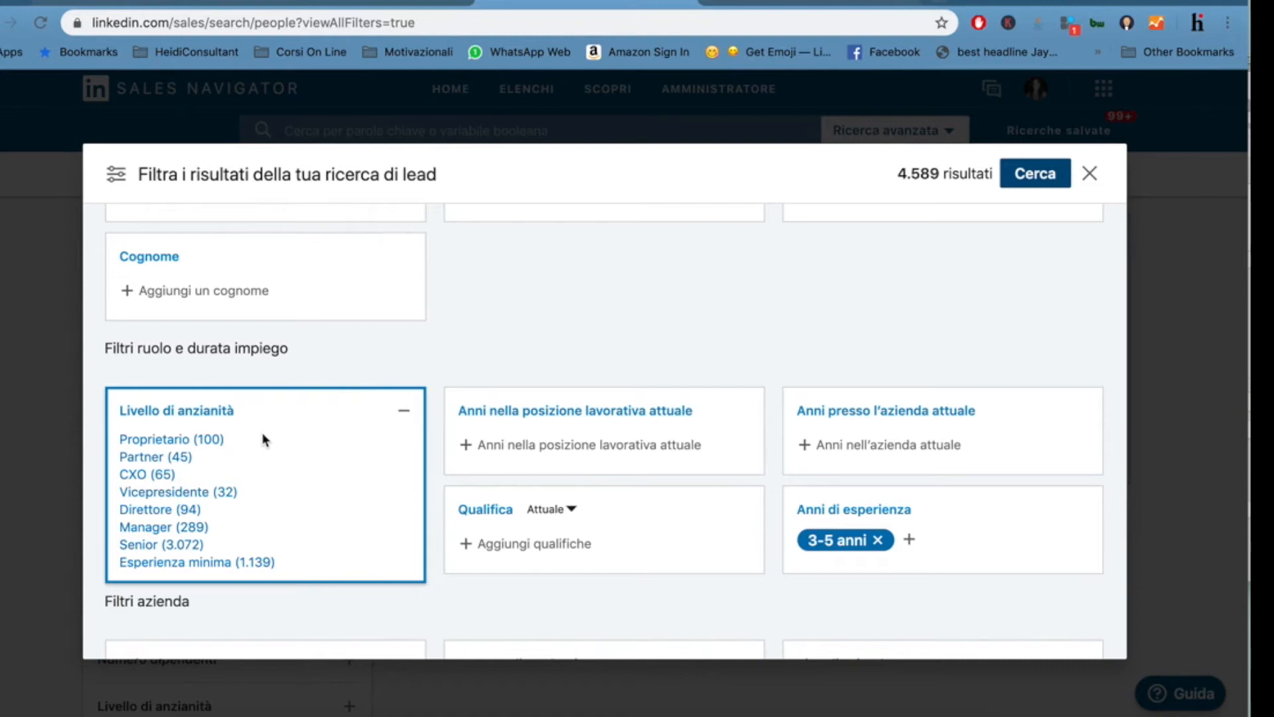
pyautogui.click(365, 357)
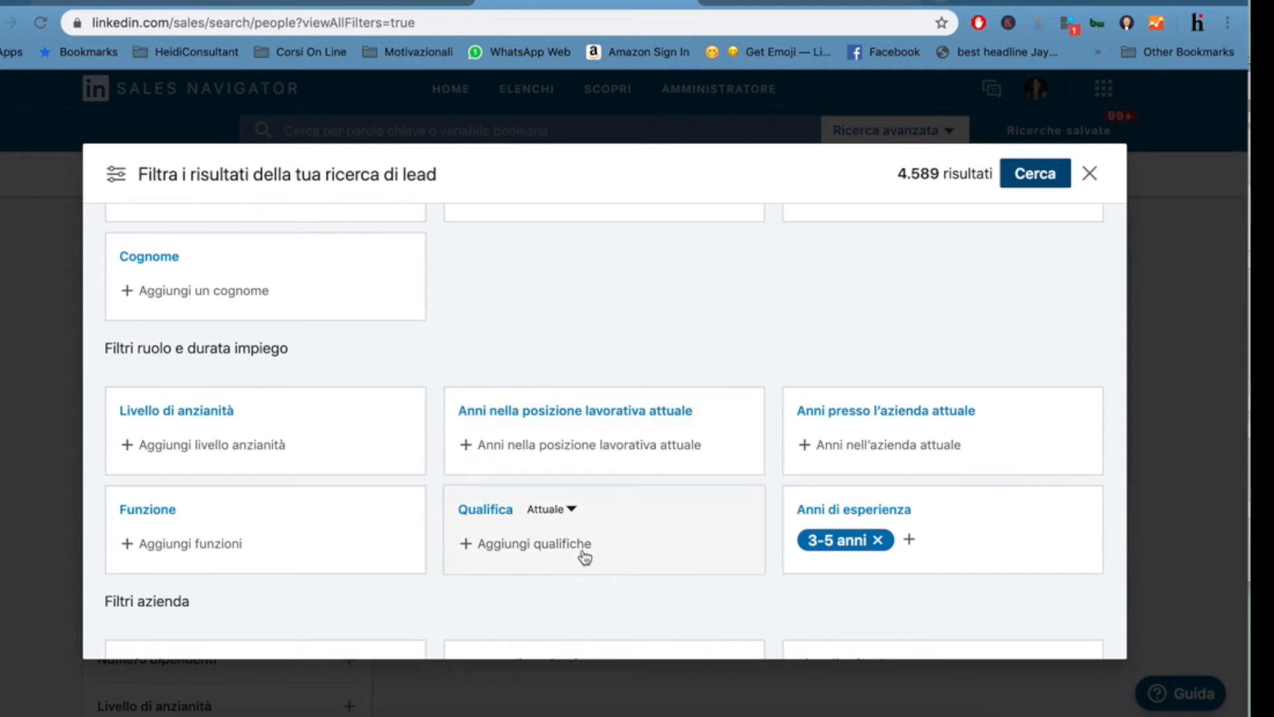
# Filter the leads by the current job title (Qualifica) Project Manager
pyautogui.click(511, 553)
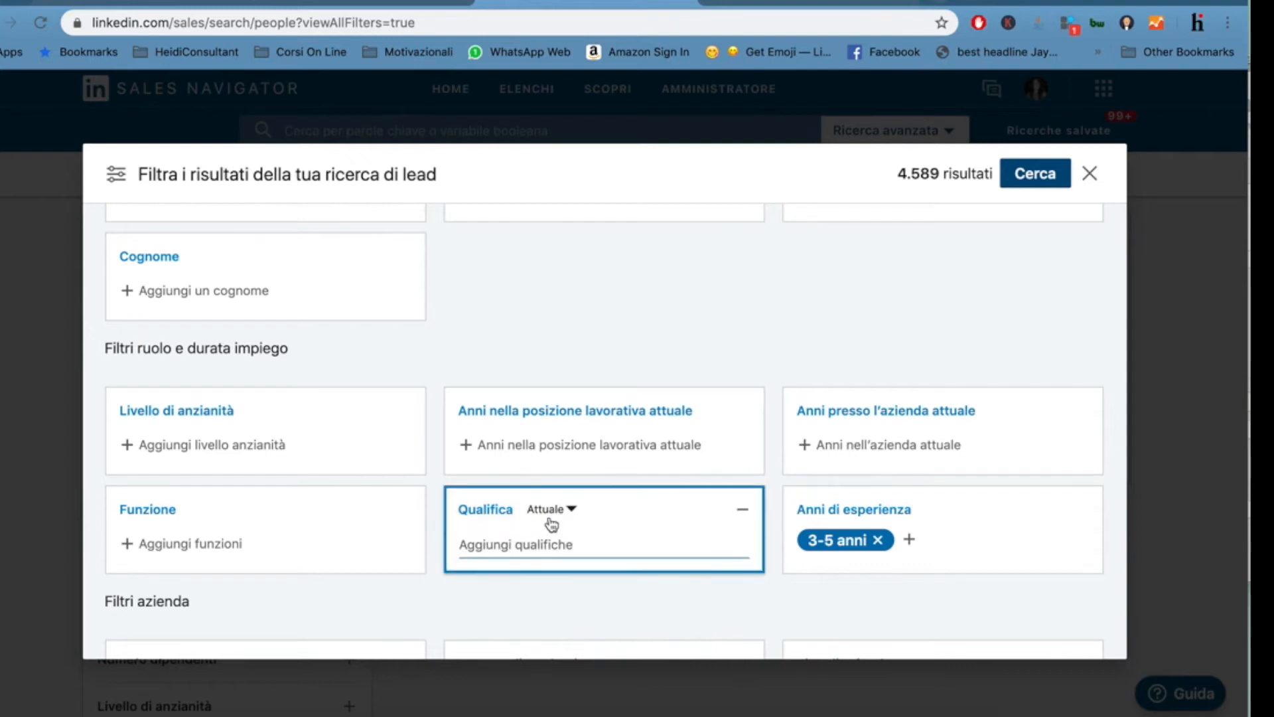
pyautogui.scroll(-2, 551, 526)
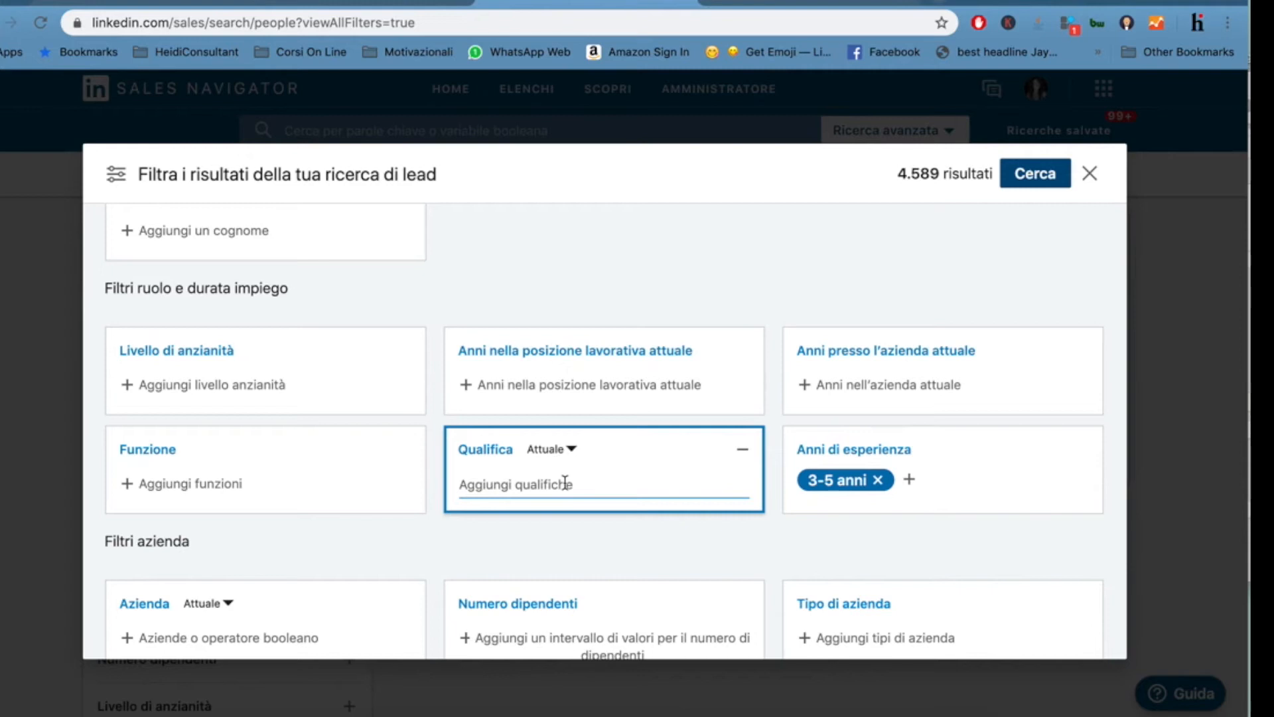
pyautogui.write('m')
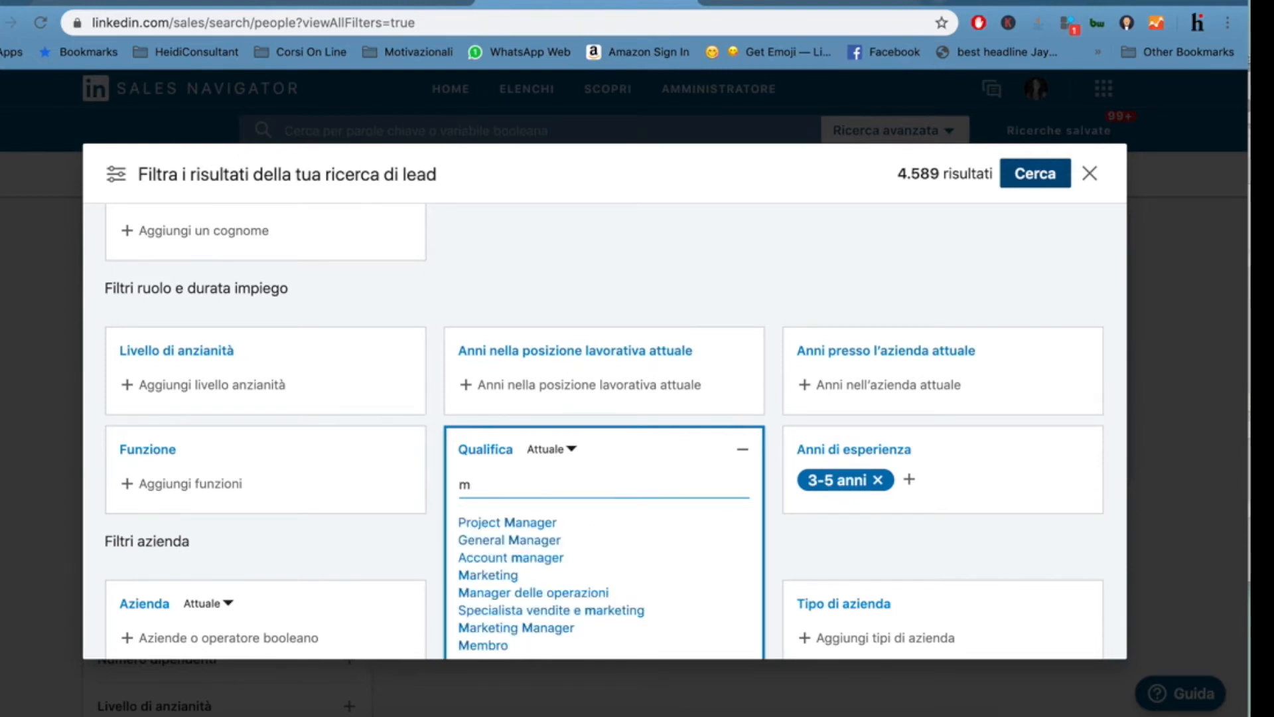
pyautogui.scroll(5, 560, 497)
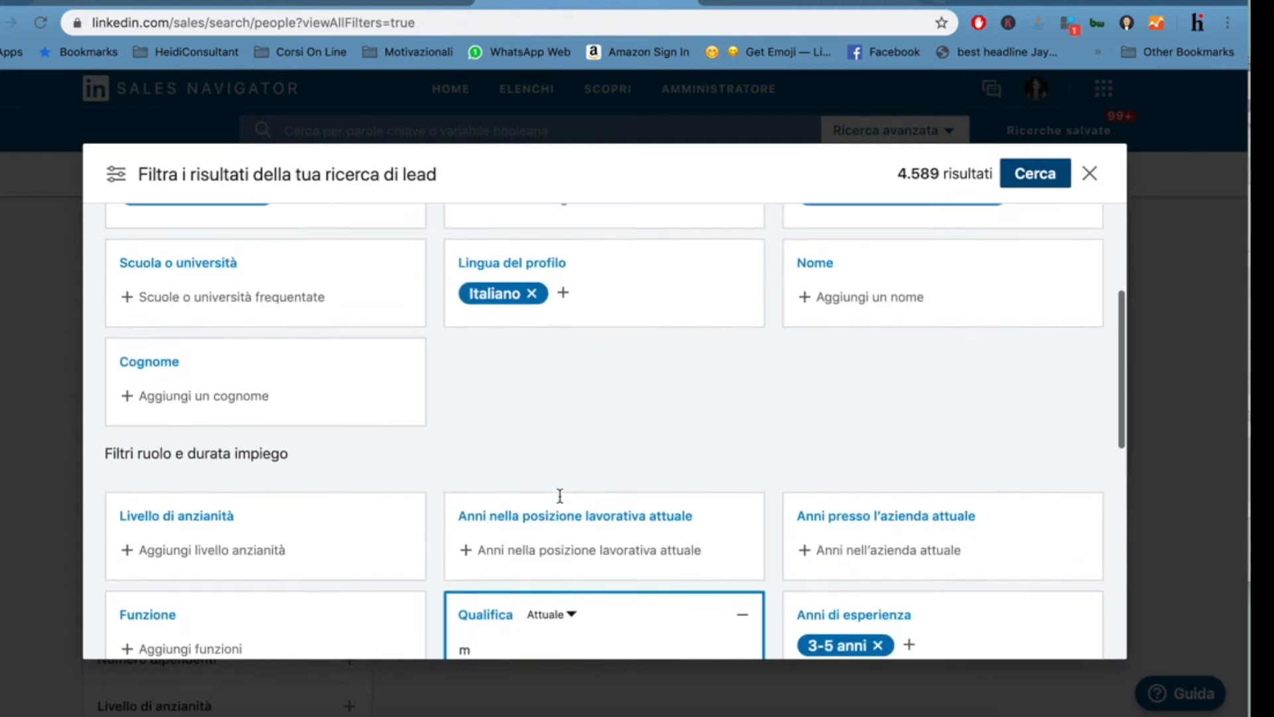
pyautogui.scroll(-7, 560, 503)
pyautogui.scroll(3, 561, 504)
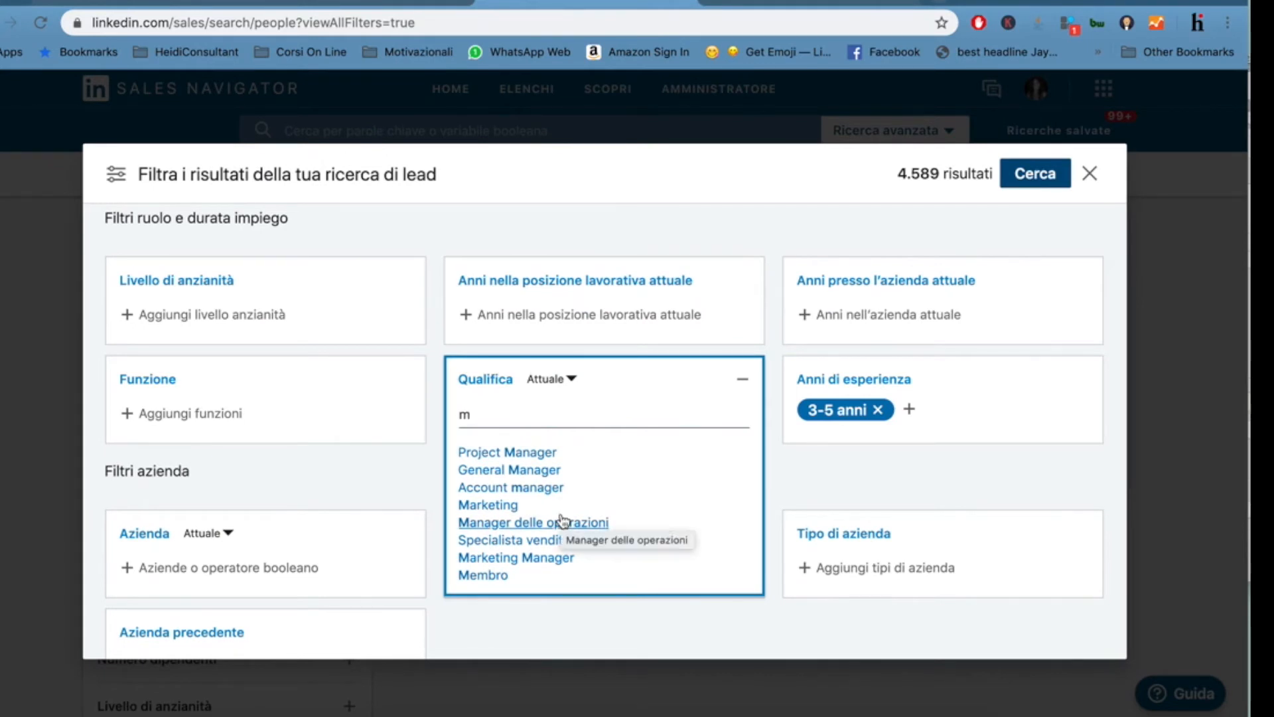
pyautogui.click(527, 453)
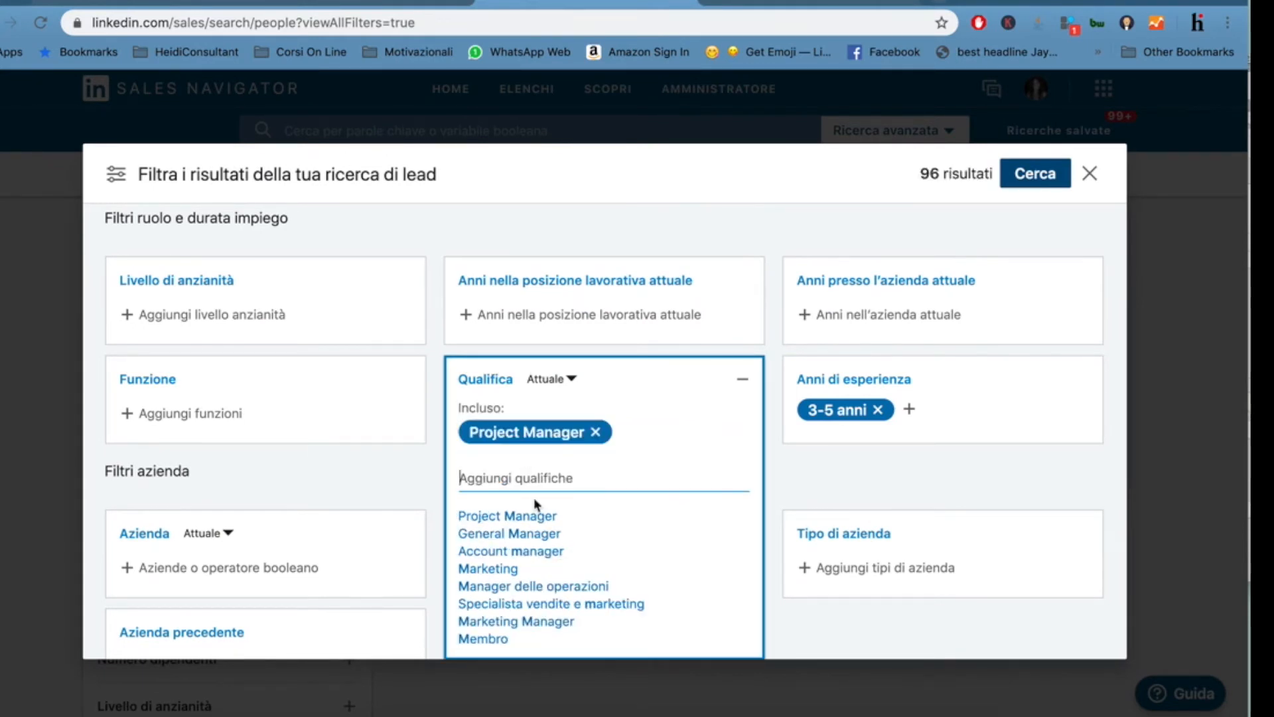
pyautogui.click(799, 484)
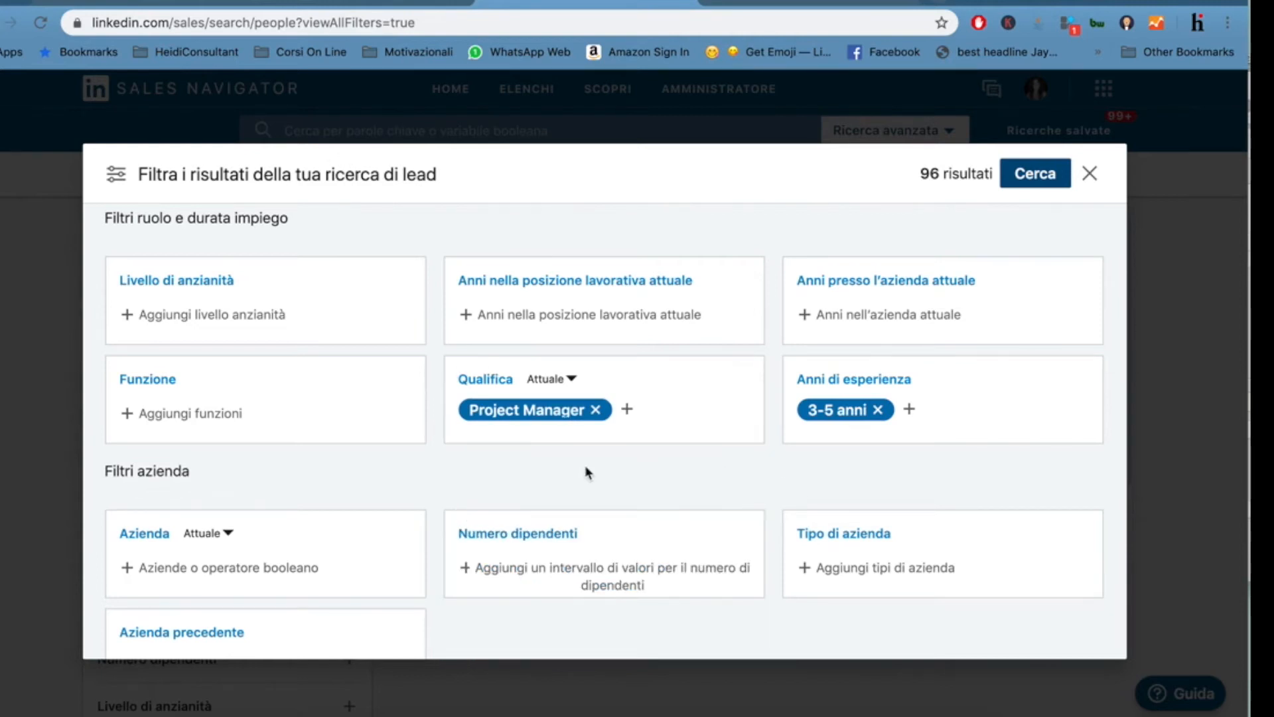
# Set the company's number of employees (Numero dipendenti) filter to 11-50
pyautogui.scroll(-1, 587, 472)
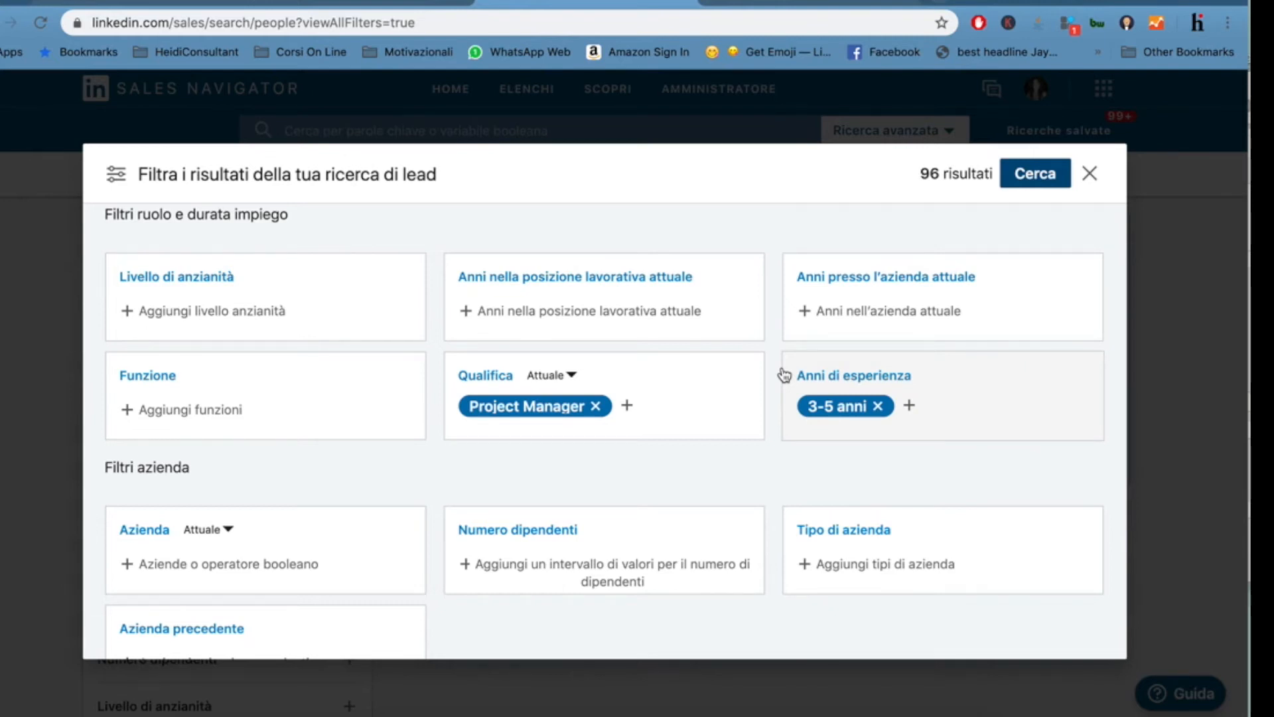
pyautogui.scroll(-2, 642, 429)
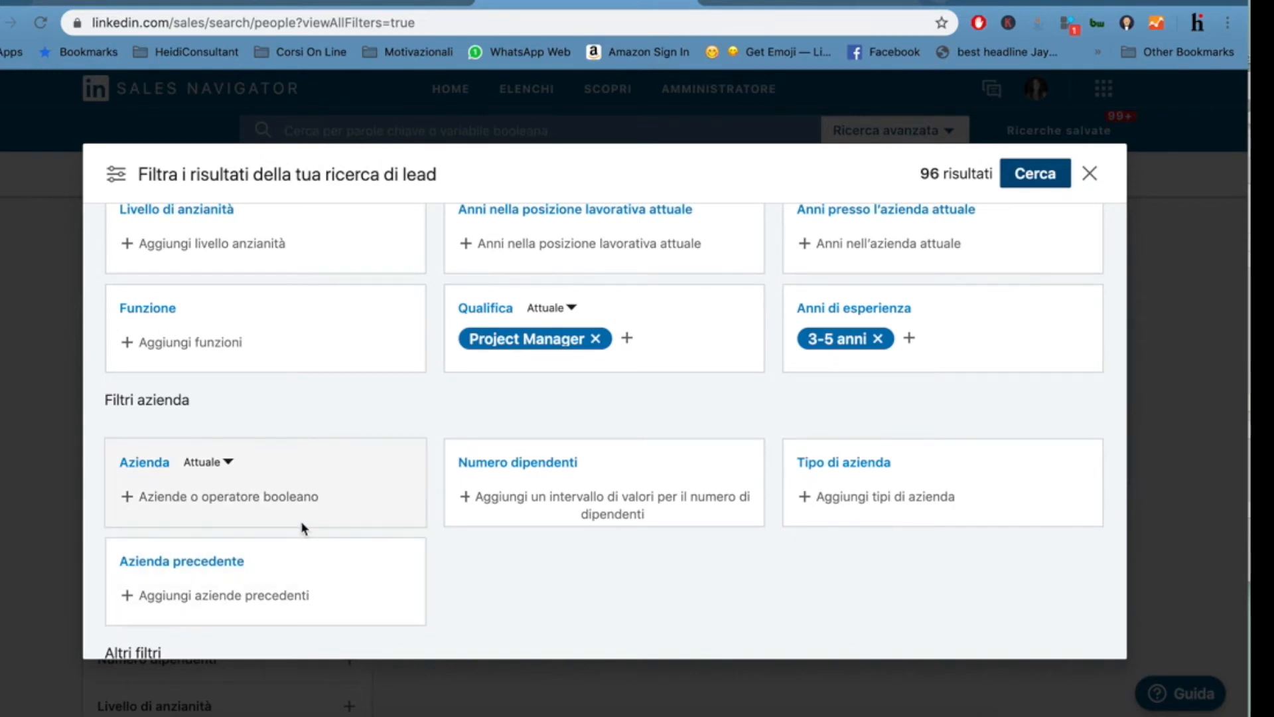
pyautogui.click(510, 499)
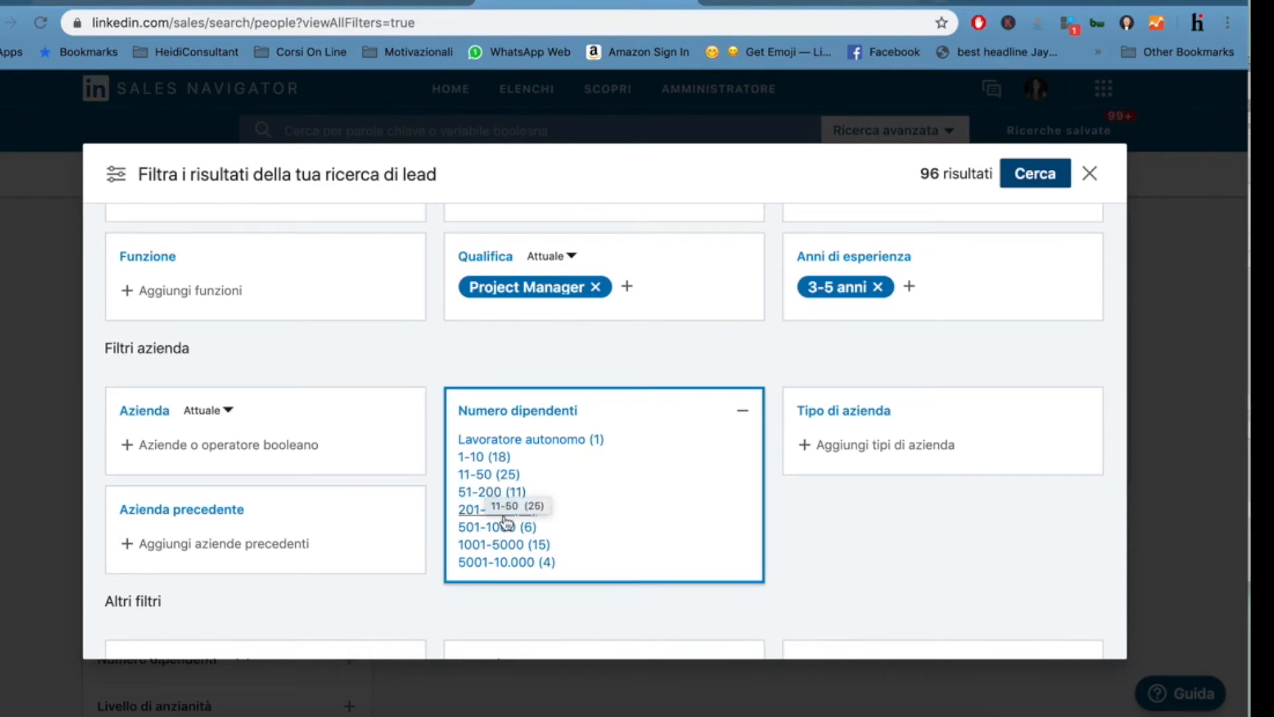
pyautogui.click(487, 474)
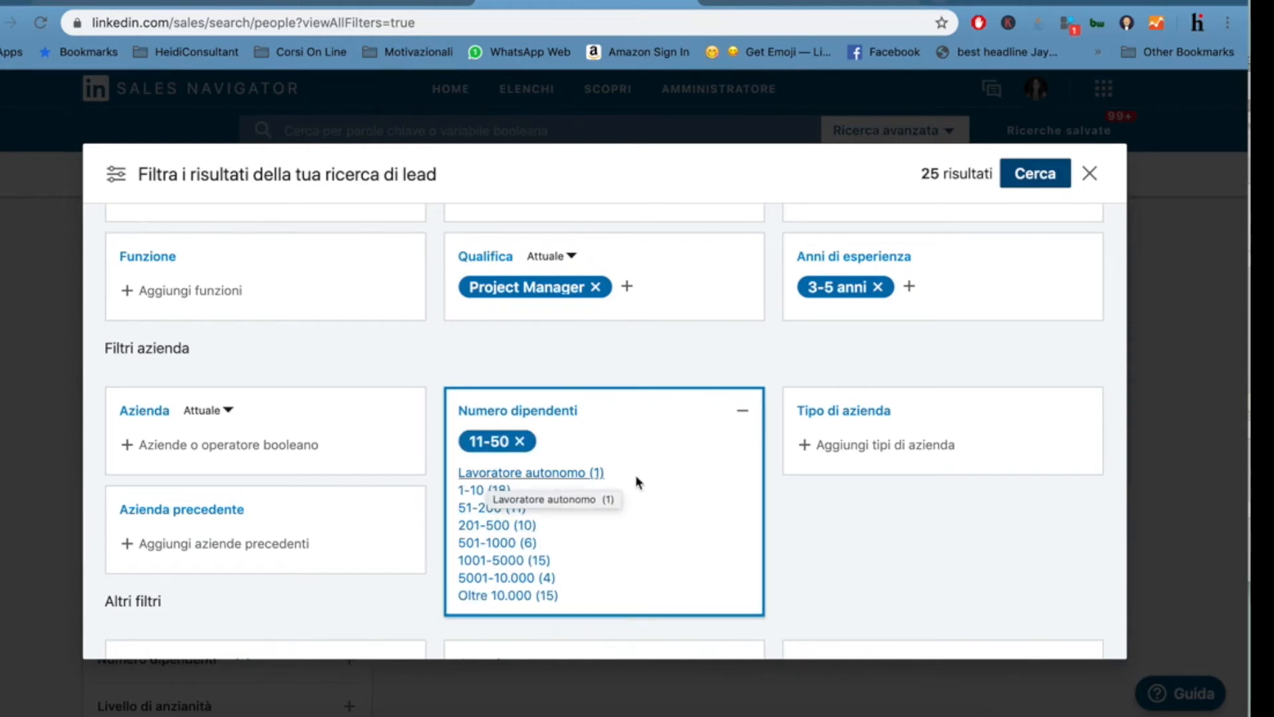
pyautogui.click(828, 565)
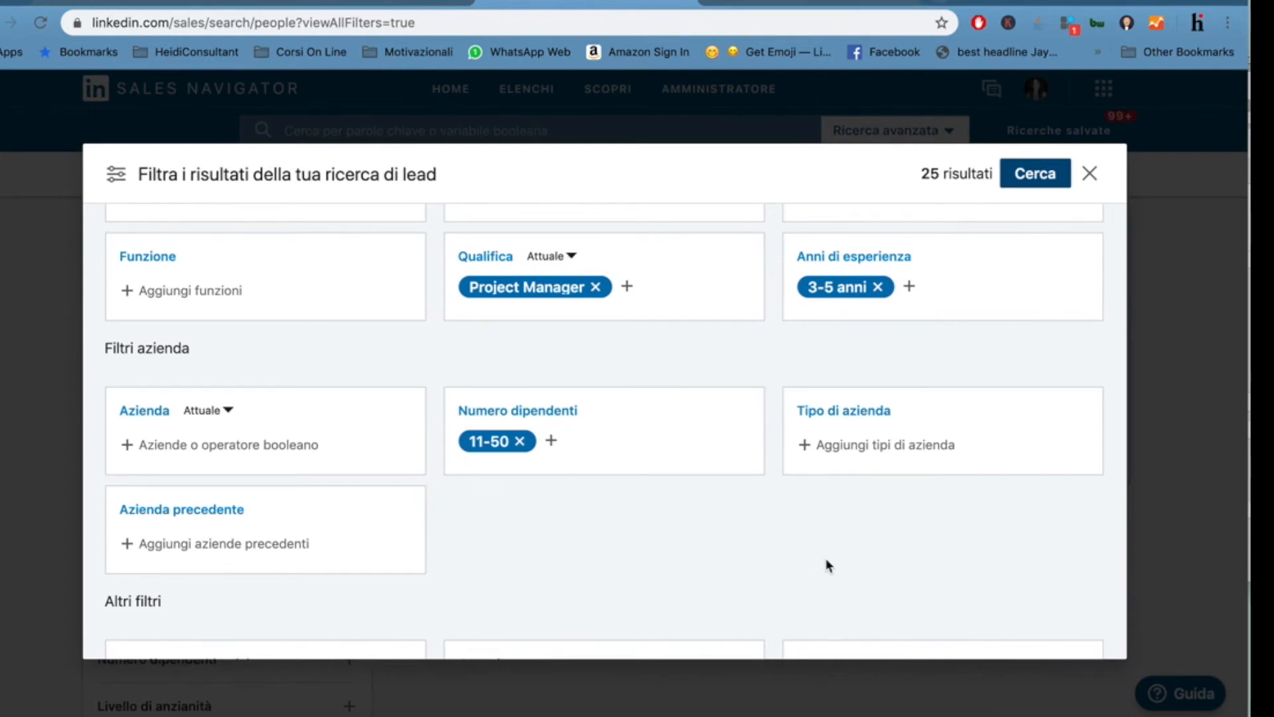
# Look over the remaining company and other filters, then run the lead search with the chosen criteria
pyautogui.scroll(-4, 604, 561)
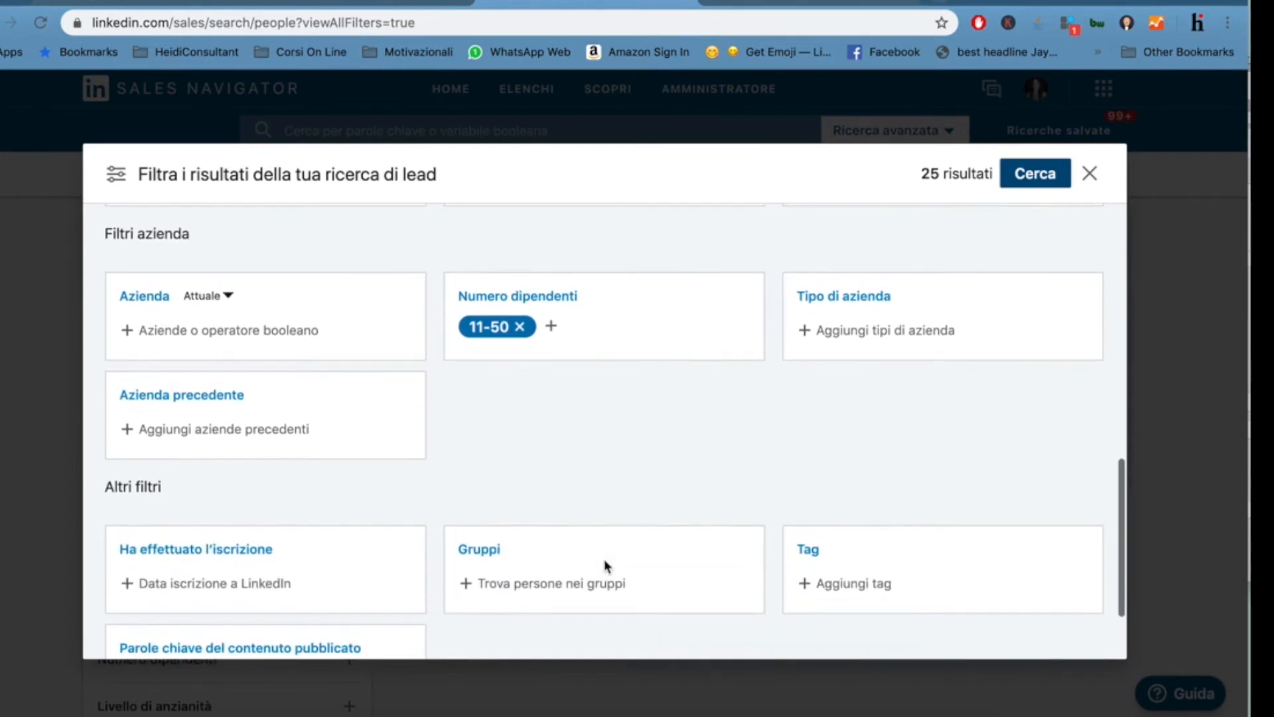
pyautogui.scroll(-3, 636, 451)
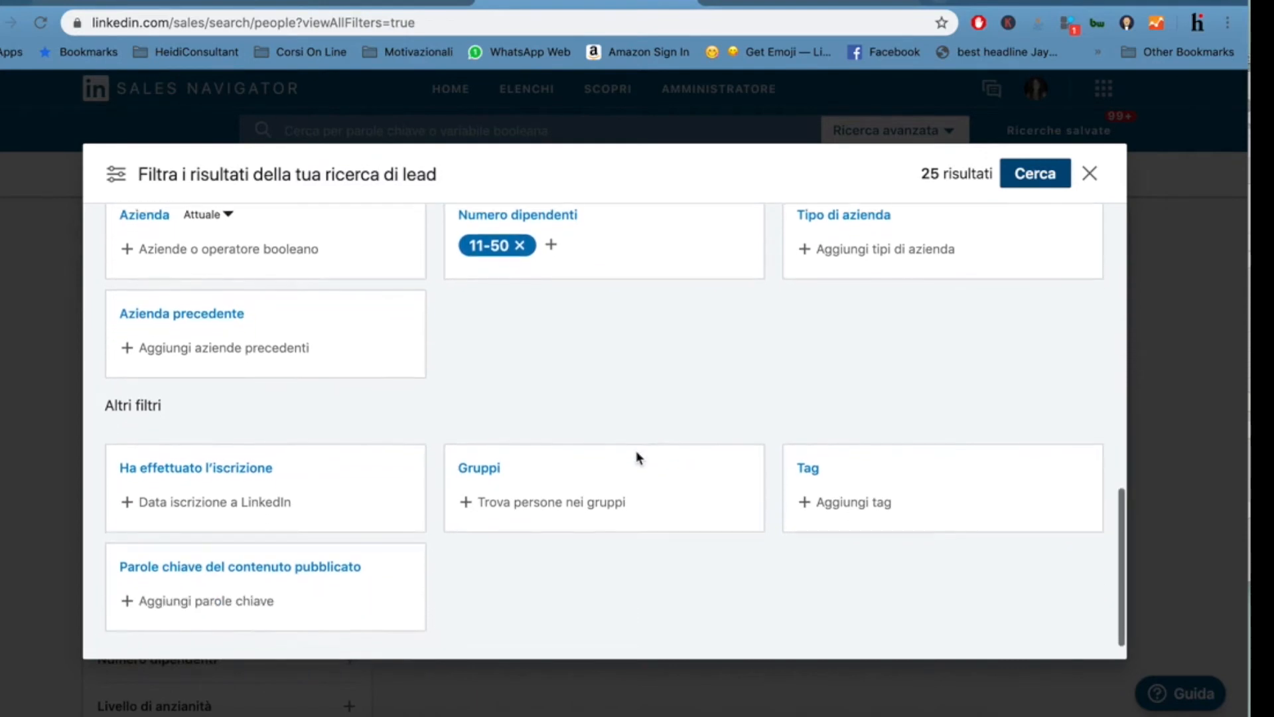
pyautogui.scroll(-1, 636, 458)
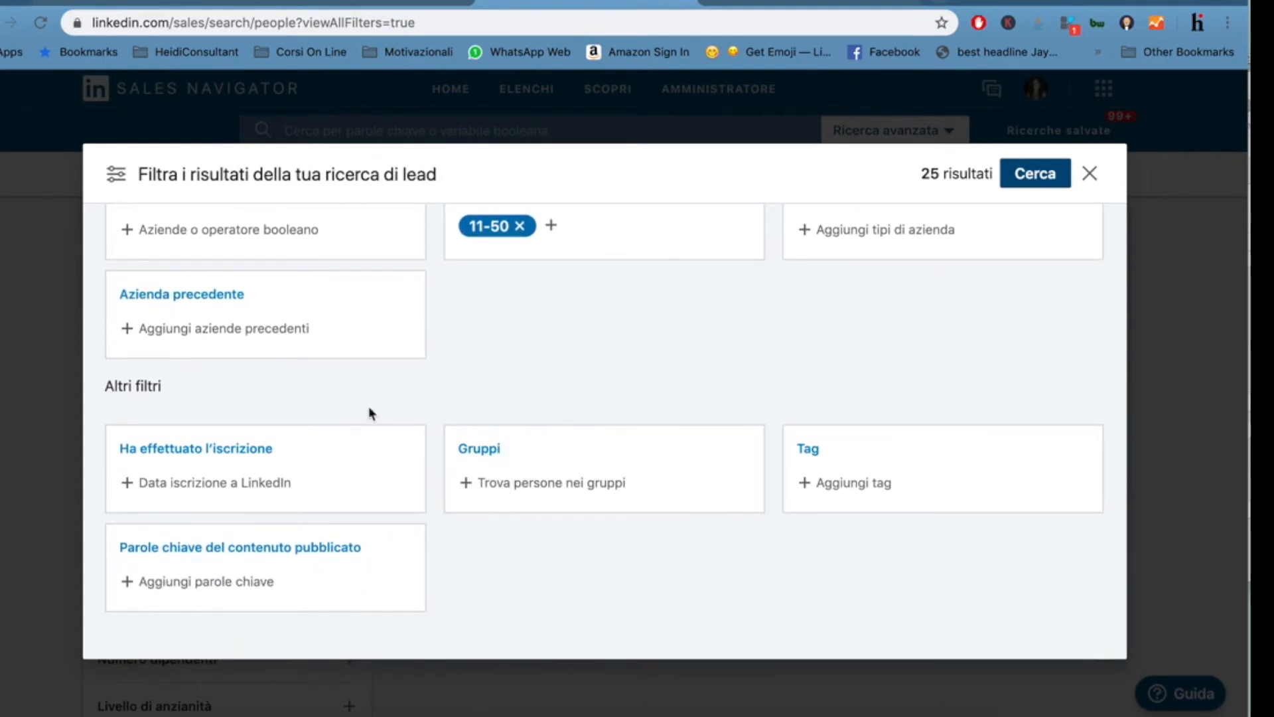
pyautogui.scroll(-1, 279, 400)
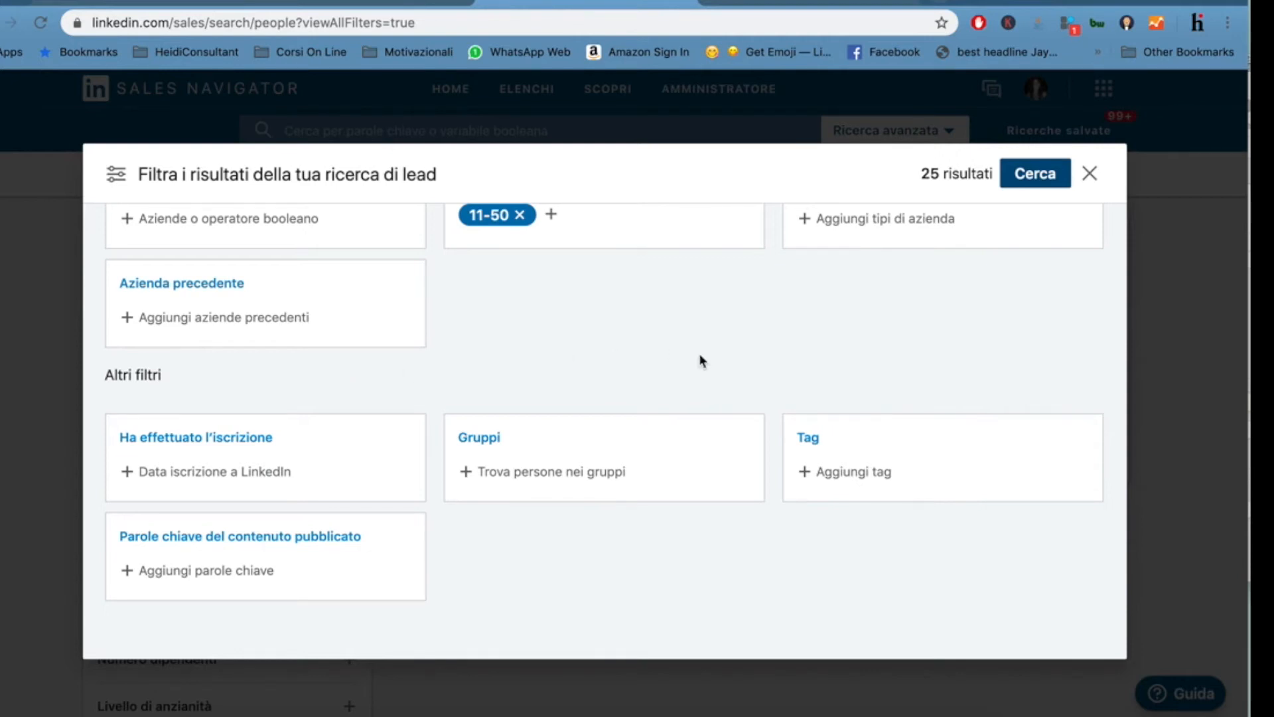
pyautogui.scroll(6, 867, 327)
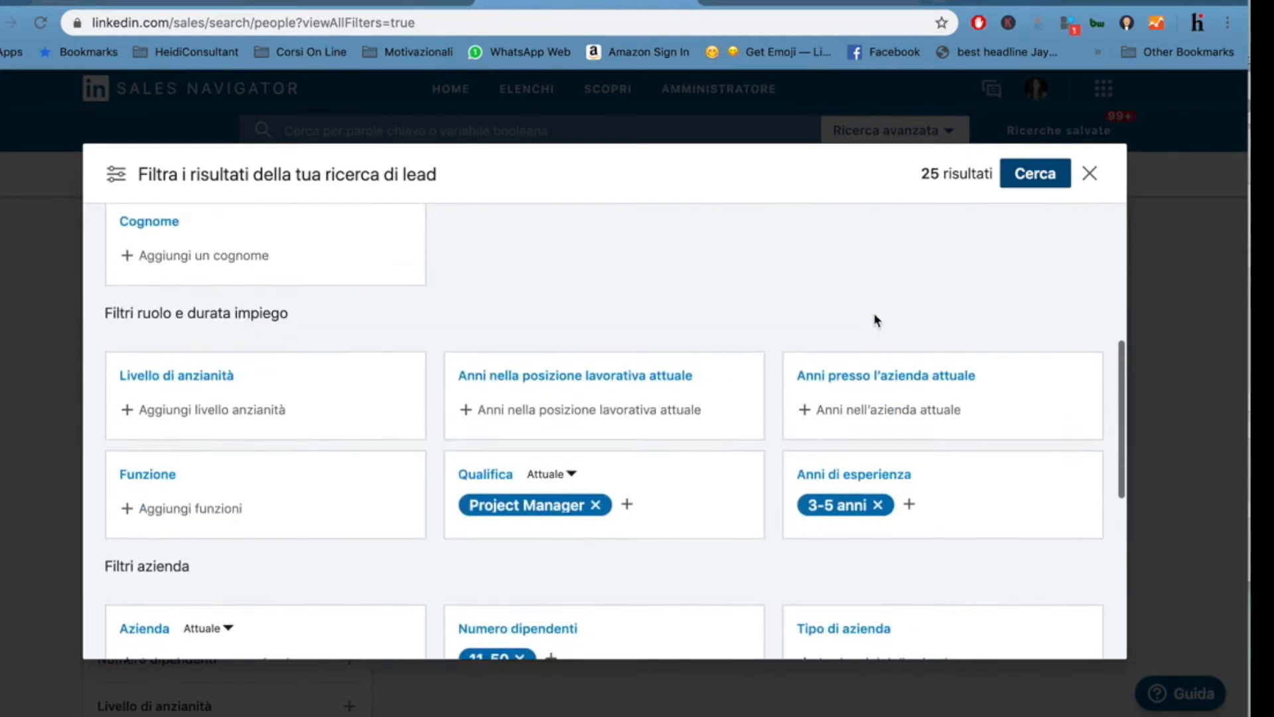
pyautogui.scroll(5, 874, 320)
pyautogui.click(1040, 174)
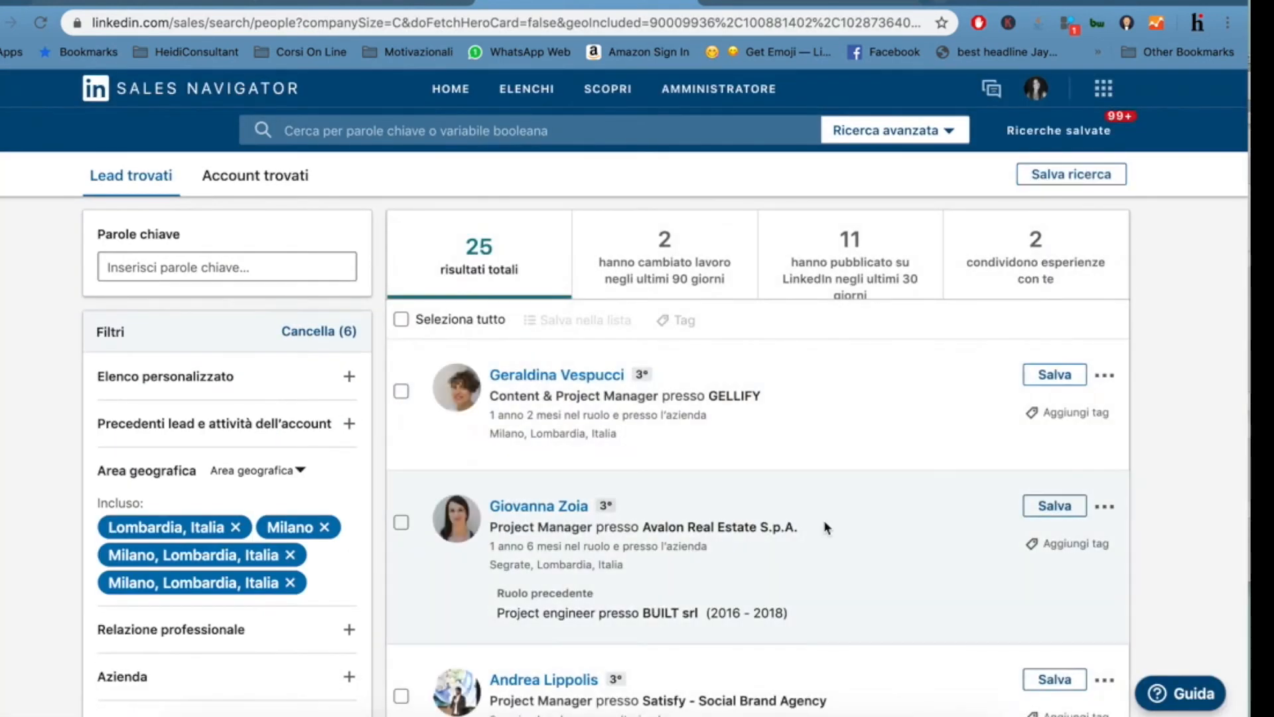
# Review the filters applied to the lead results, from geographic area to years of experience, and inspect the seniority level (Livello di anzianità) options
pyautogui.scroll(-1, 826, 527)
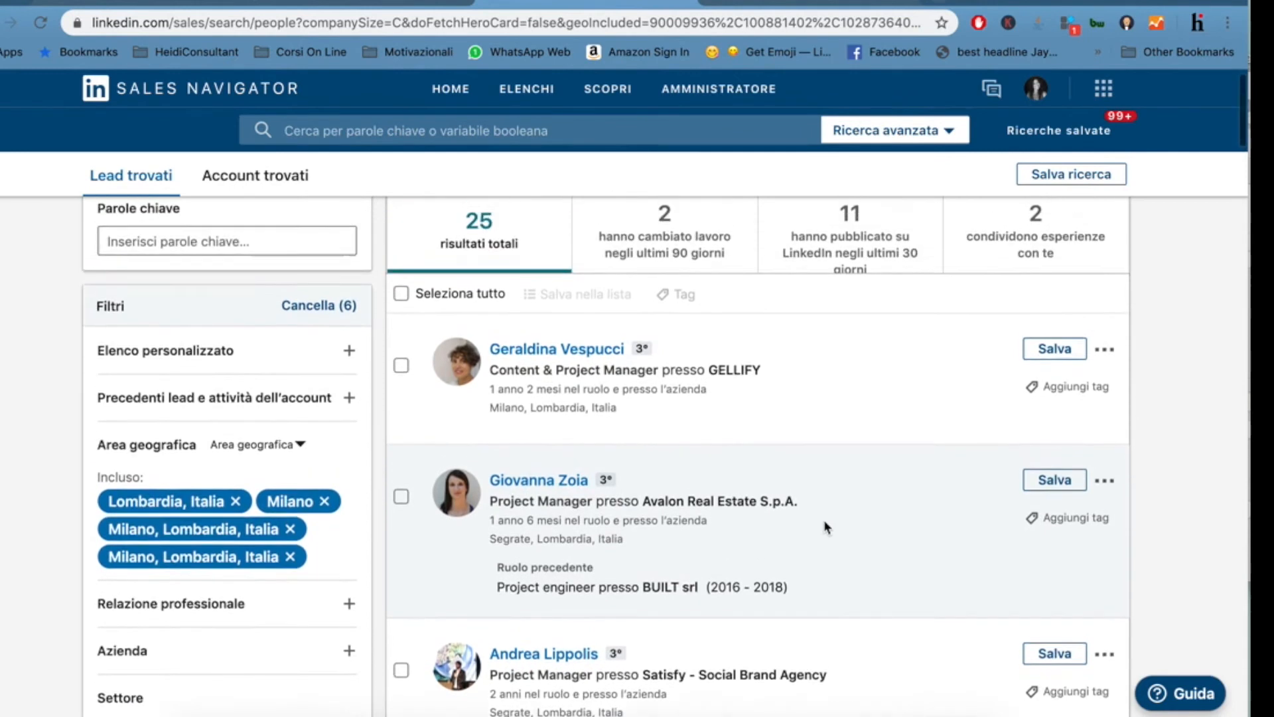
pyautogui.scroll(-1, 826, 526)
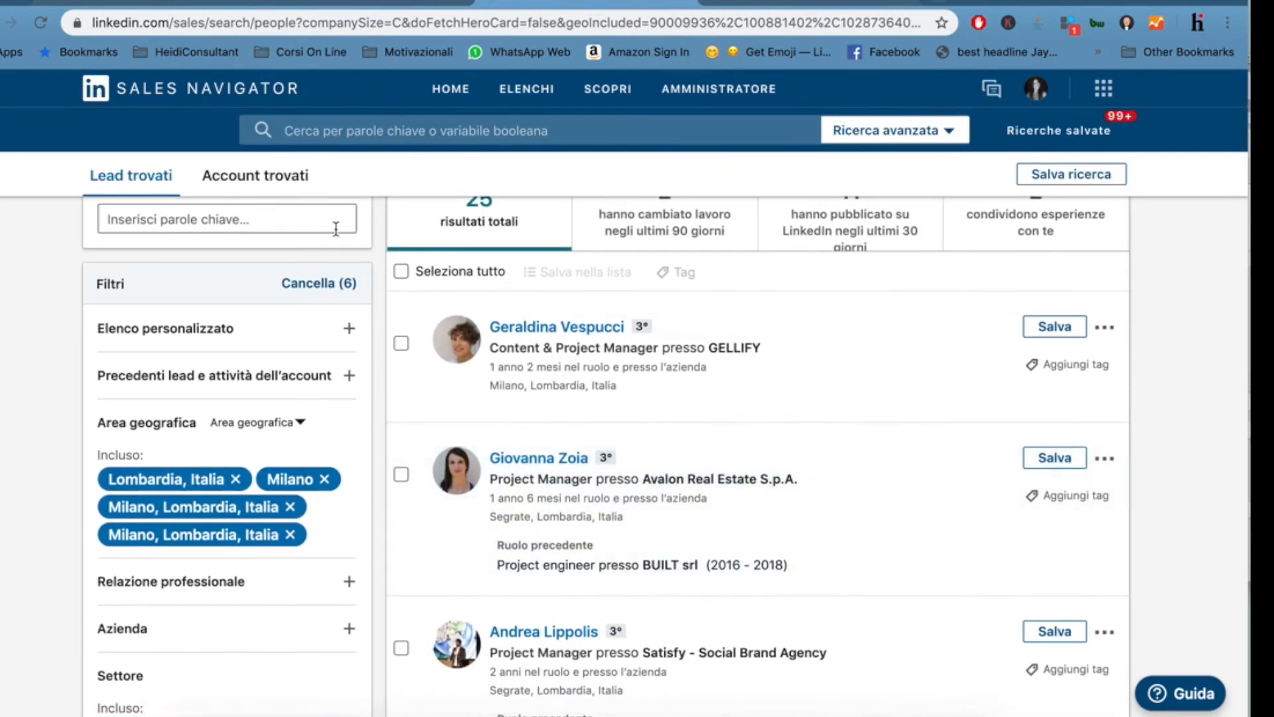
pyautogui.moveTo(243, 506)
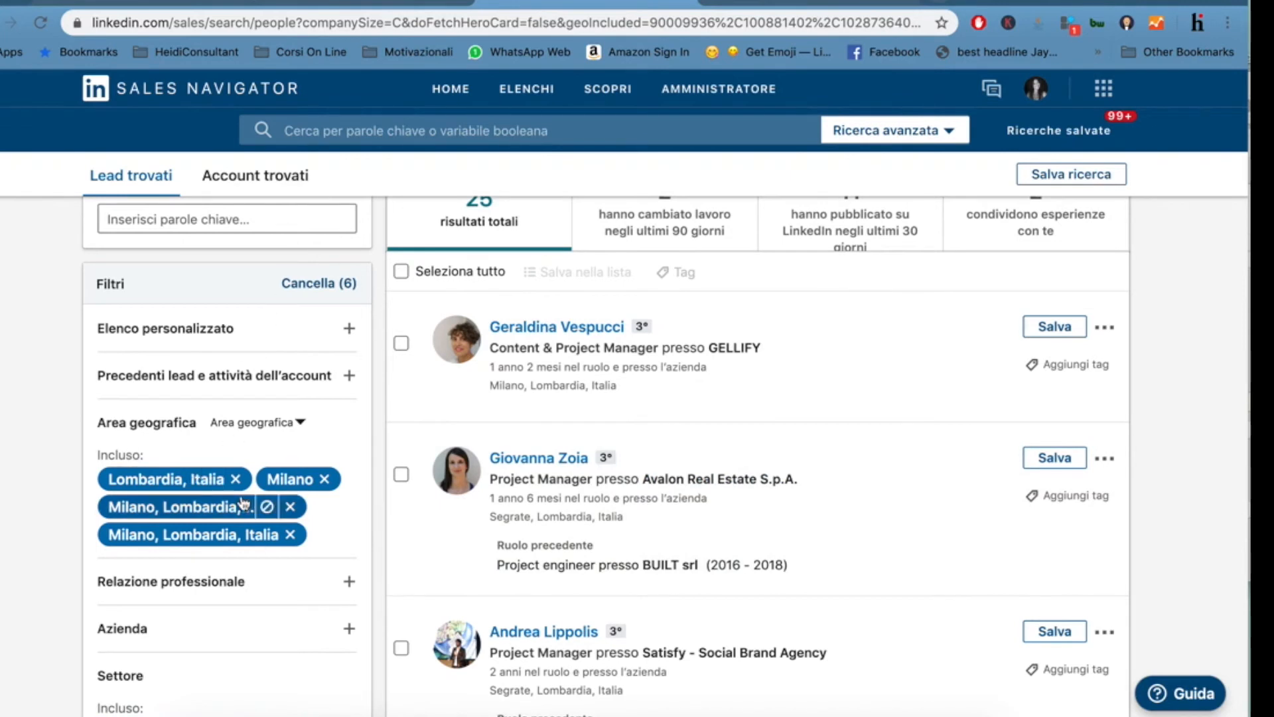
pyautogui.scroll(-4, 244, 505)
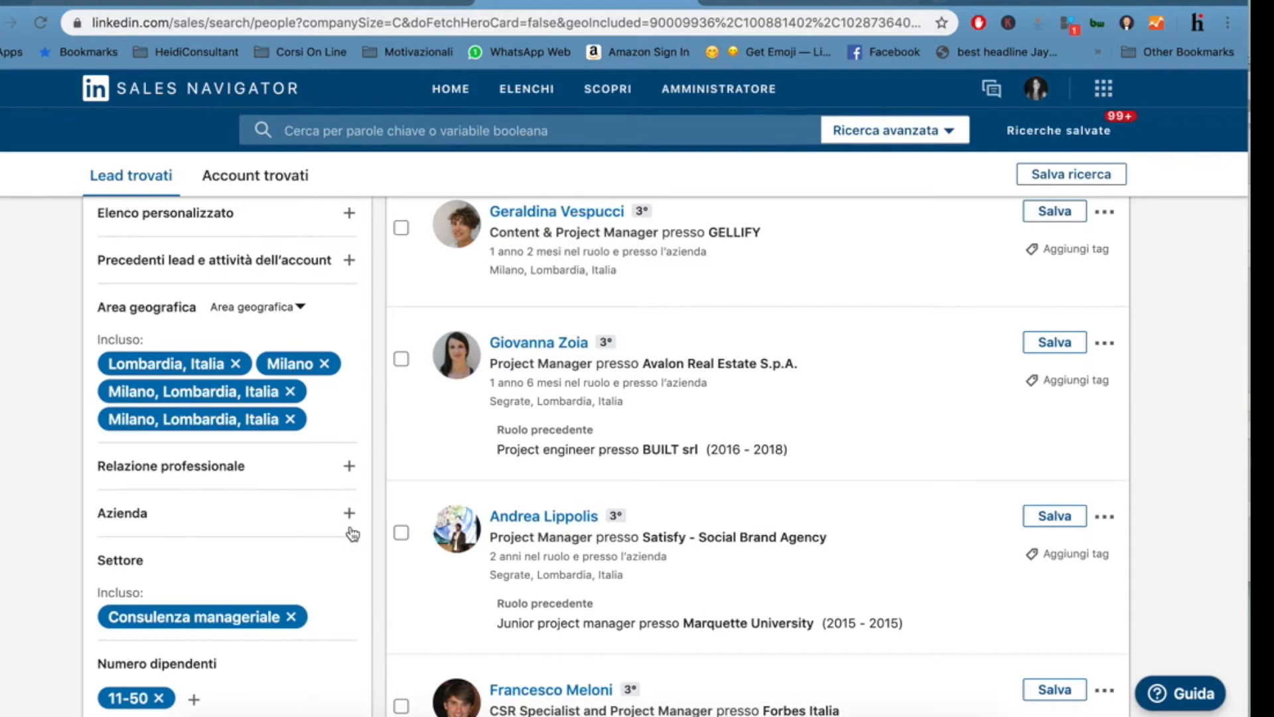
pyautogui.scroll(-4, 332, 572)
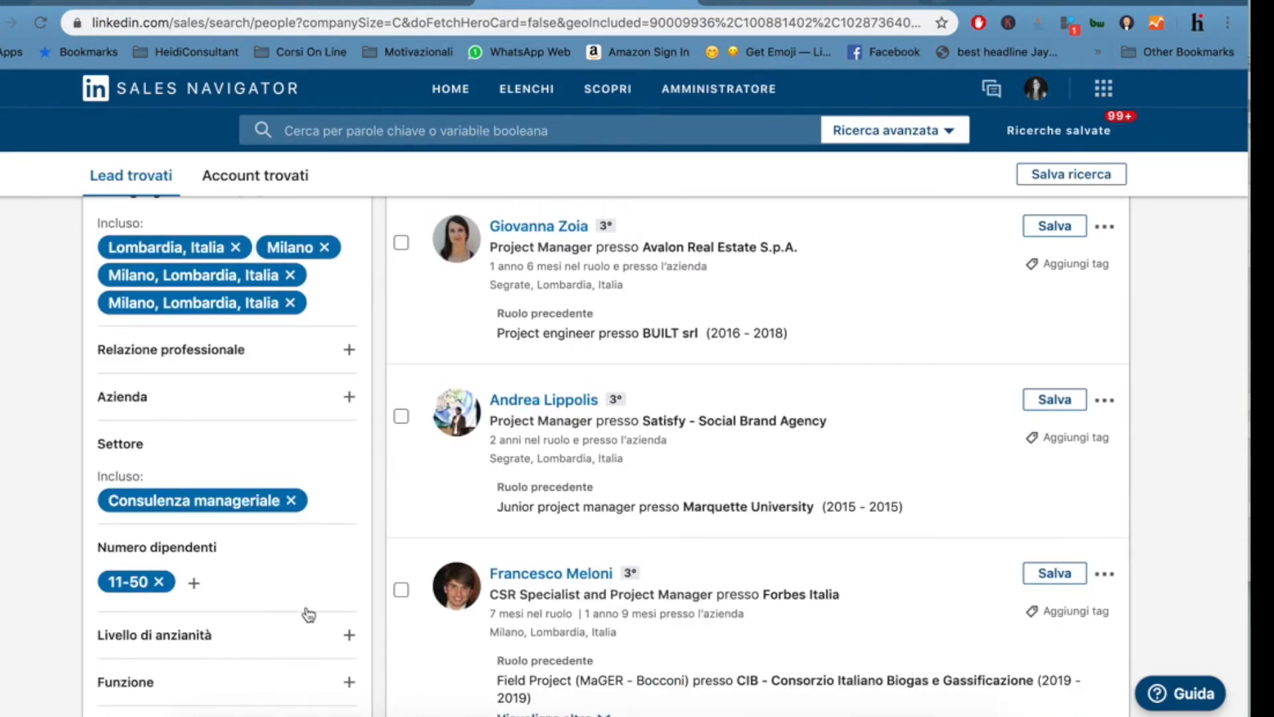
pyautogui.click(349, 634)
pyautogui.scroll(-8, 353, 637)
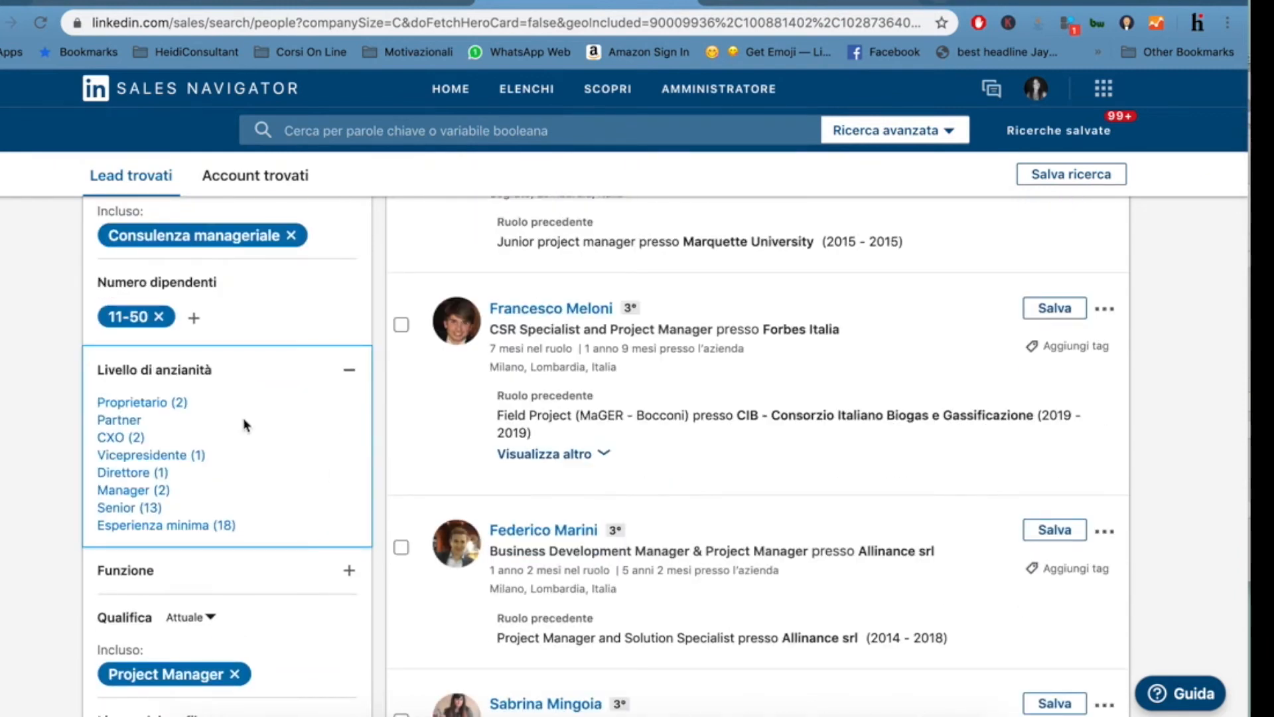
pyautogui.click(350, 371)
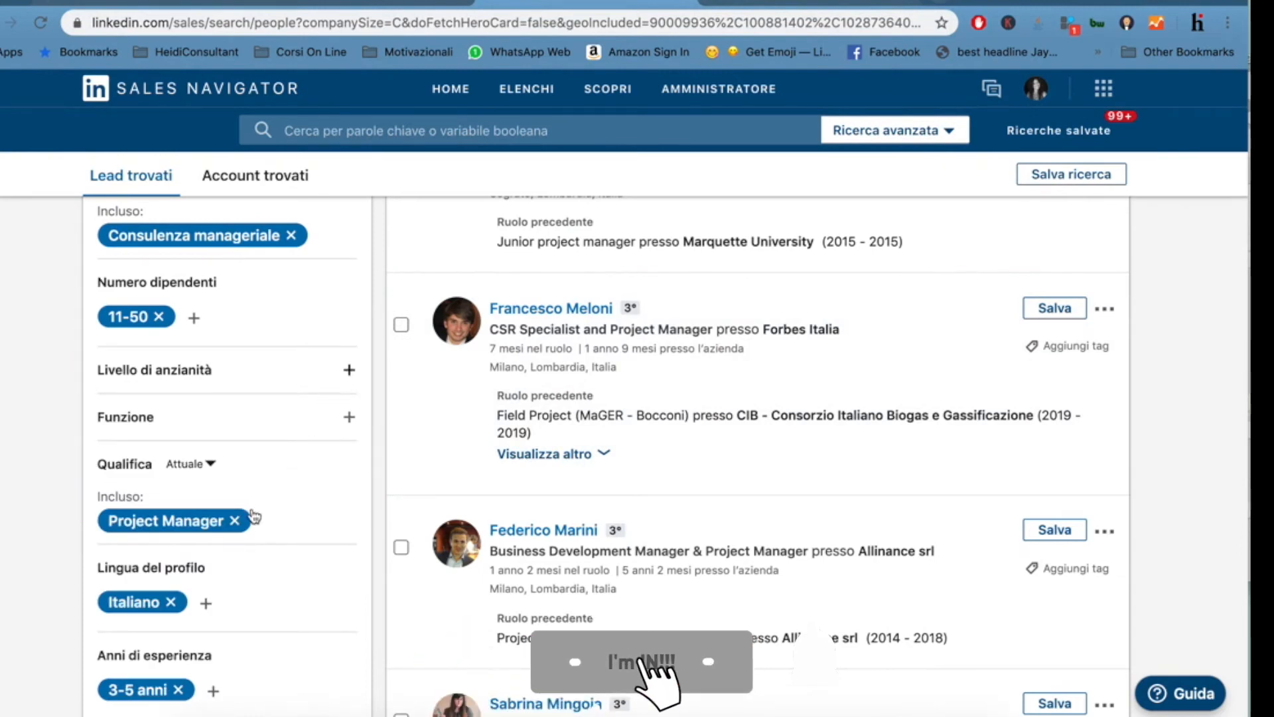
pyautogui.scroll(-2, 214, 570)
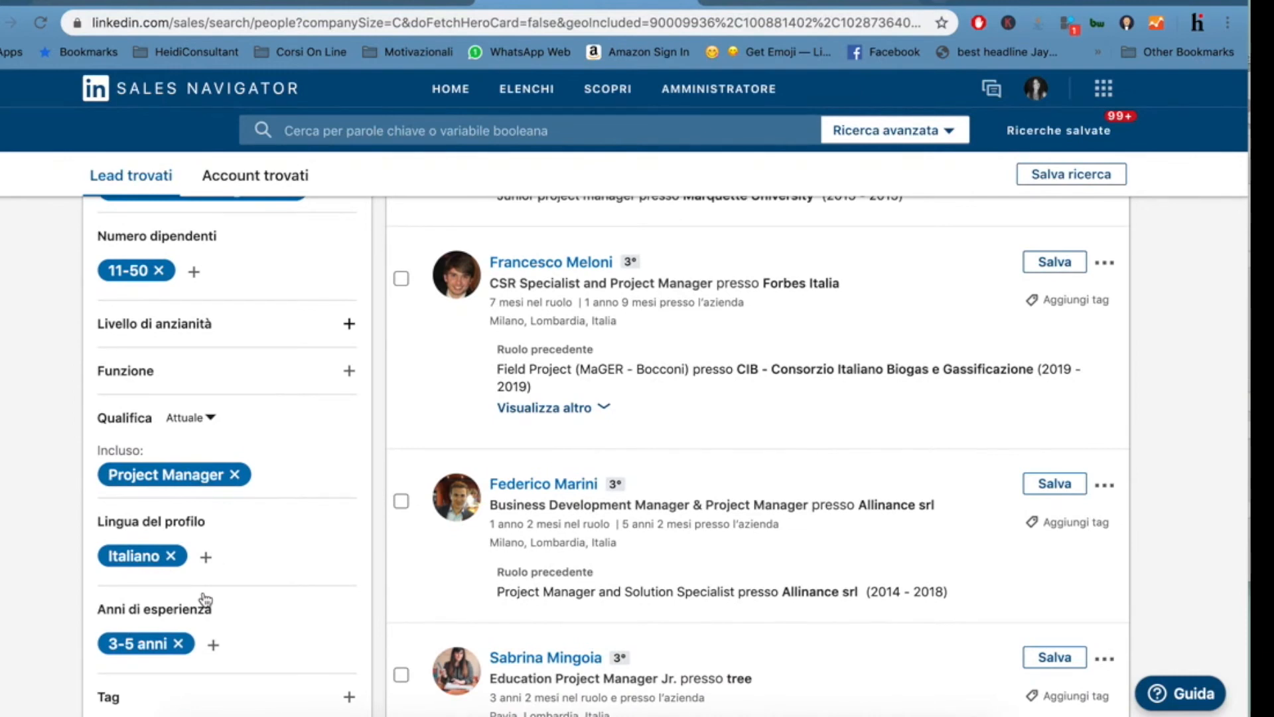
pyautogui.scroll(-3, 206, 597)
pyautogui.scroll(5, 205, 603)
pyautogui.scroll(4, 571, 483)
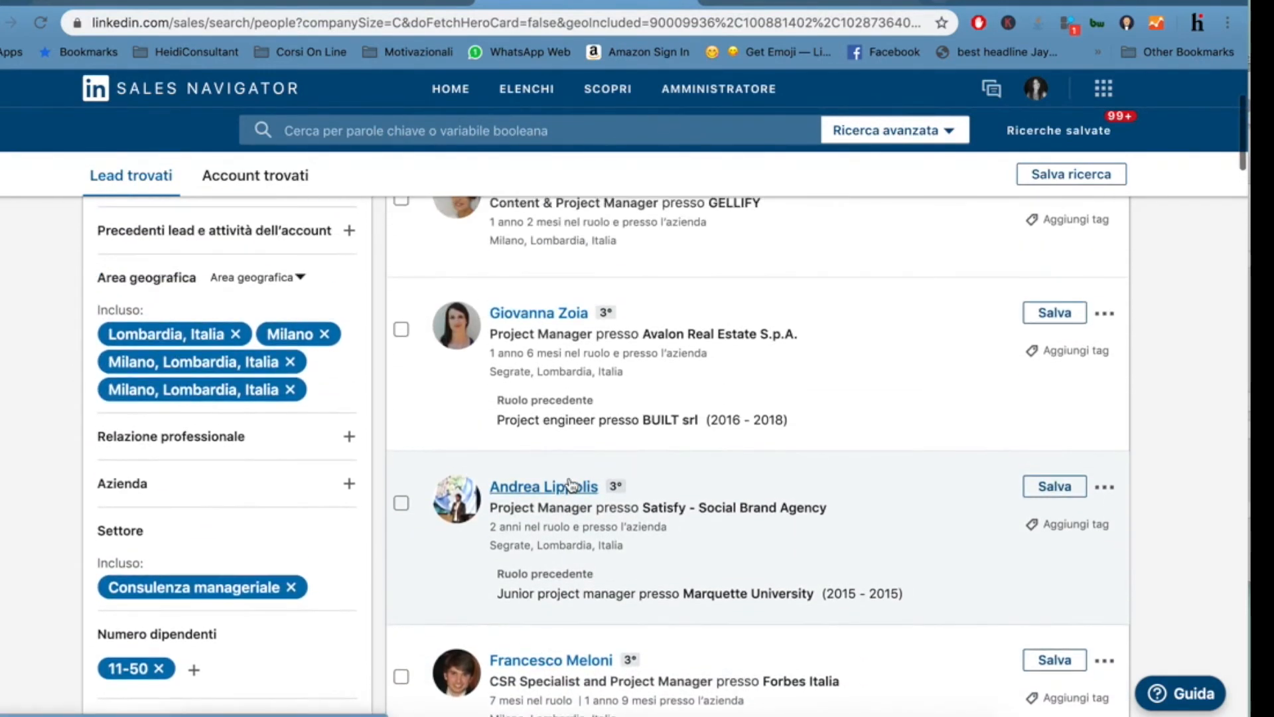
pyautogui.scroll(3, 571, 483)
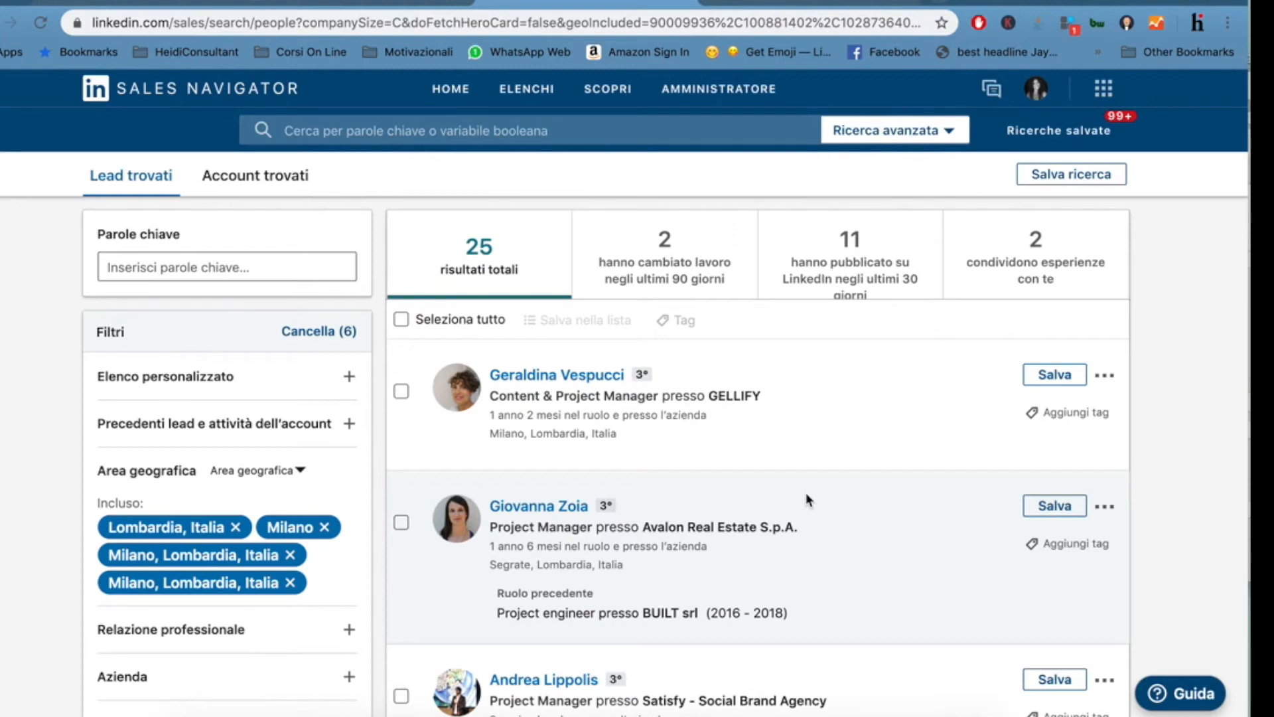
# Save the lead search as Consulente_MKGT_ITA_inf50 with the alert frequency Settimanalmente
pyautogui.click(1068, 178)
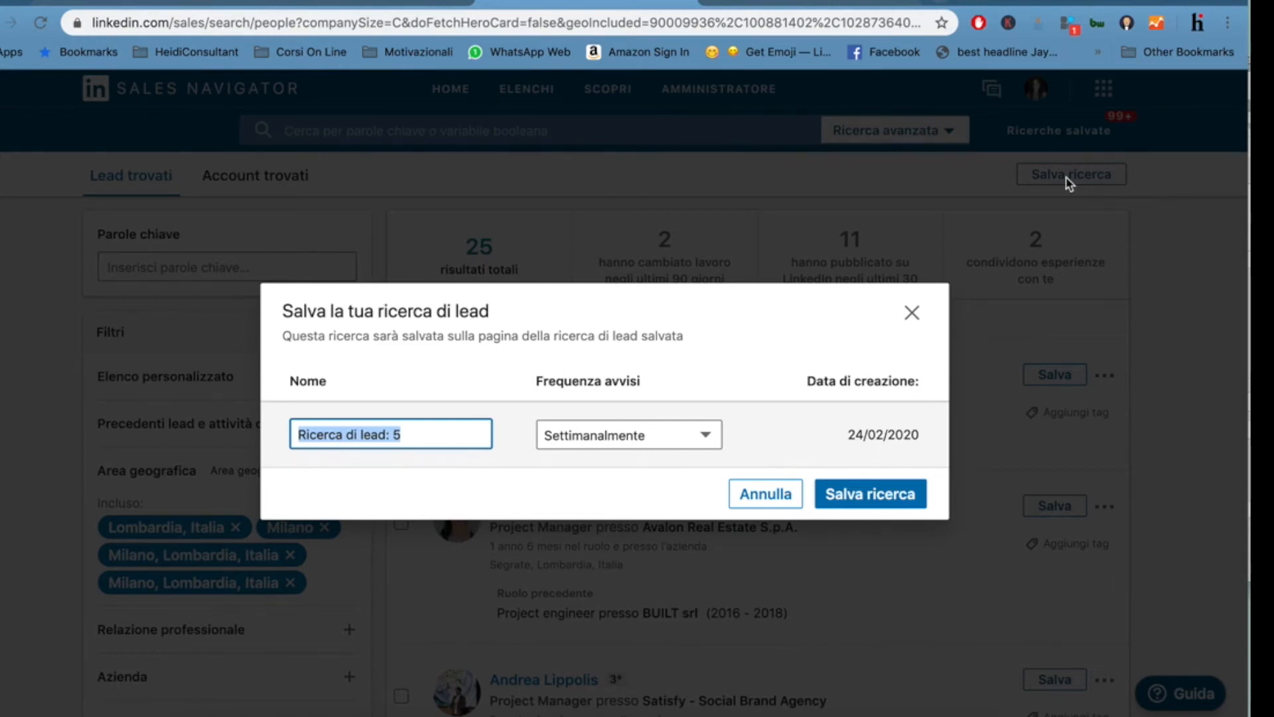
pyautogui.write('CO')
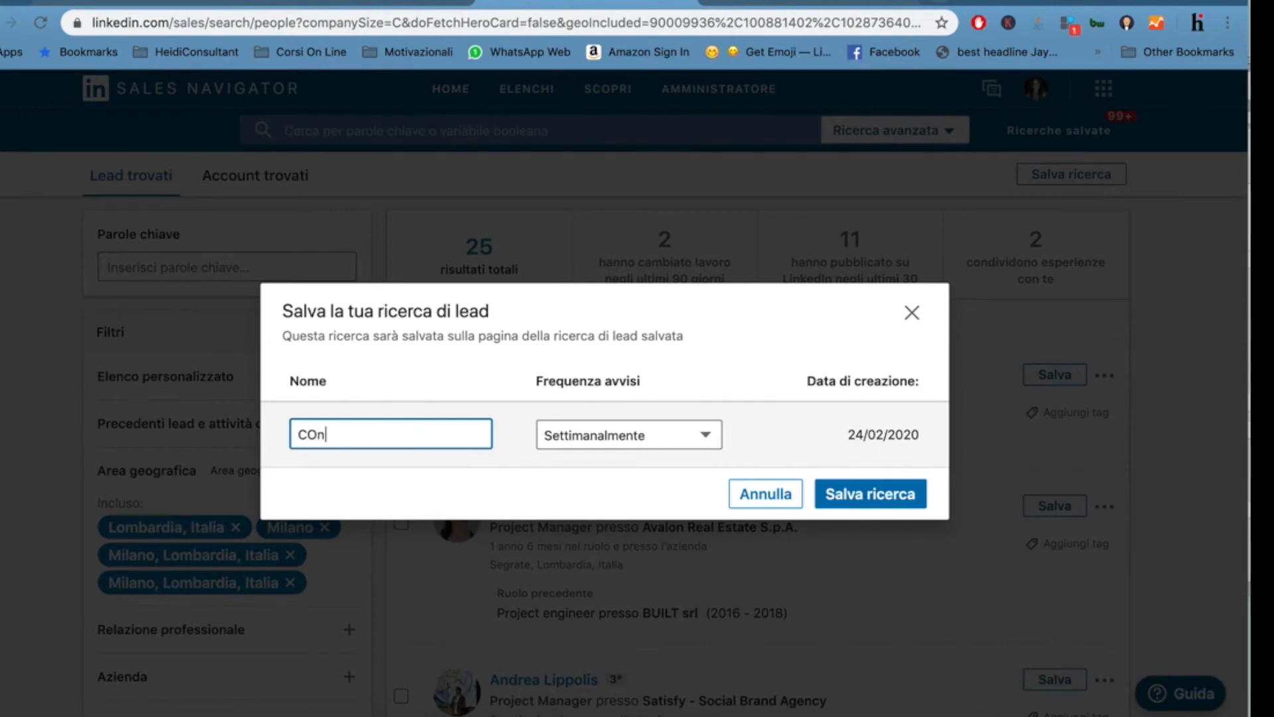
pyautogui.press('BackSpace')
pyautogui.write('onsulente_MK')
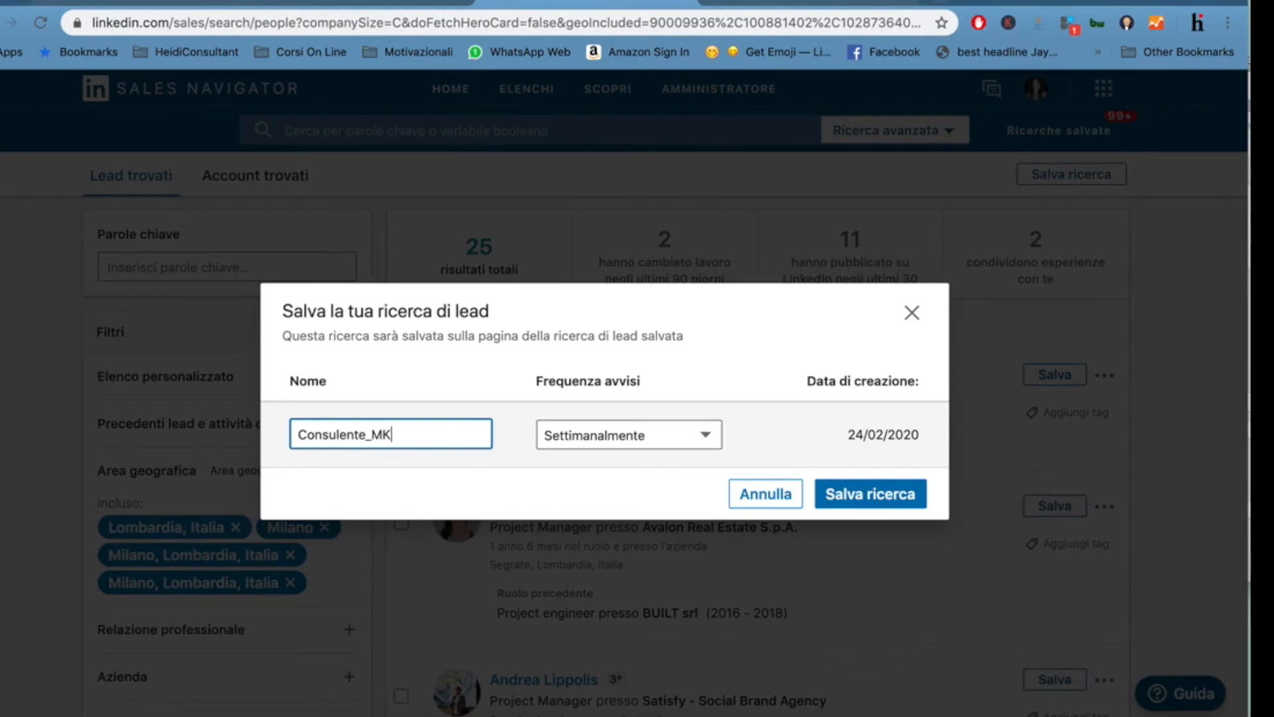
pyautogui.write('GT_ITA_')
pyautogui.write('inf50')
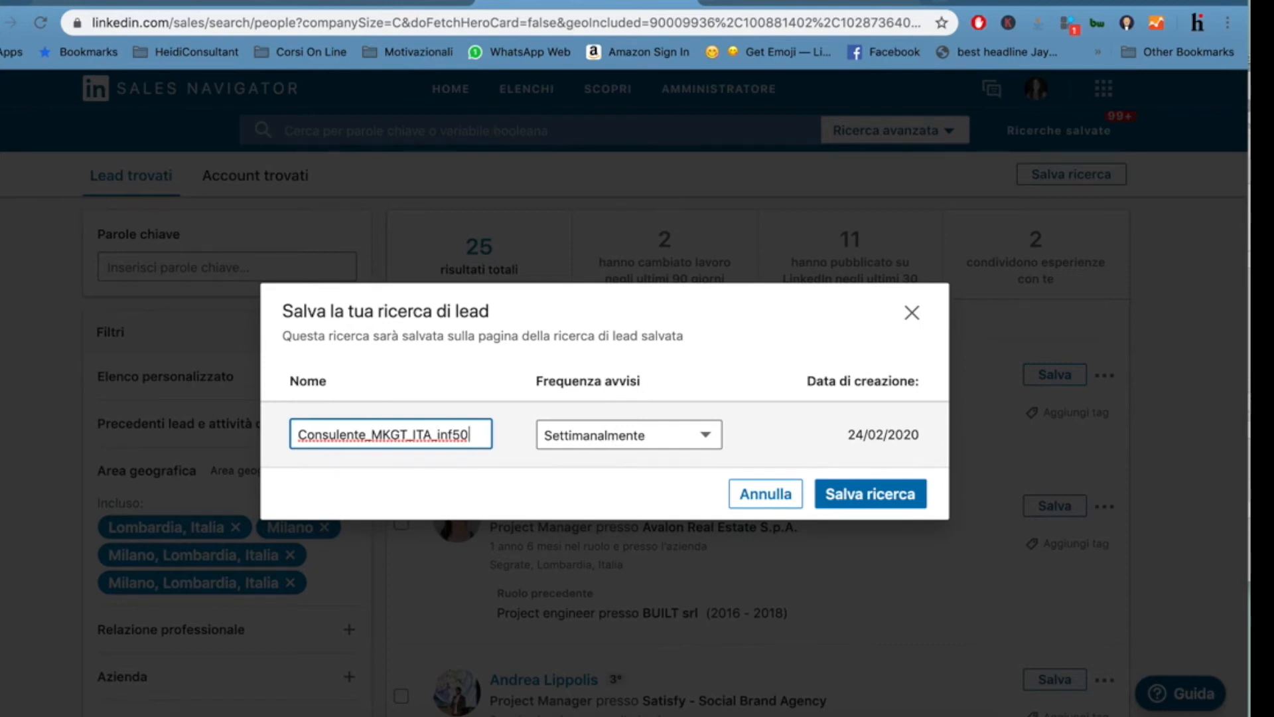
pyautogui.click(702, 433)
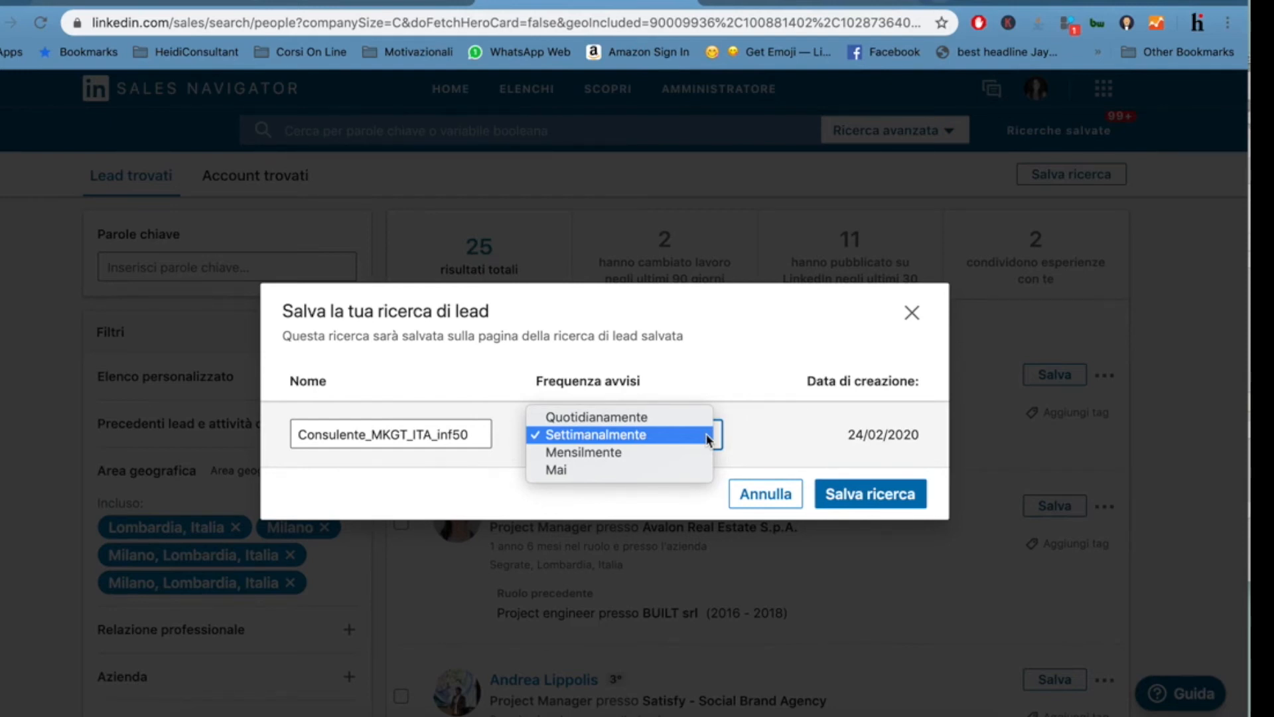
pyautogui.click(762, 438)
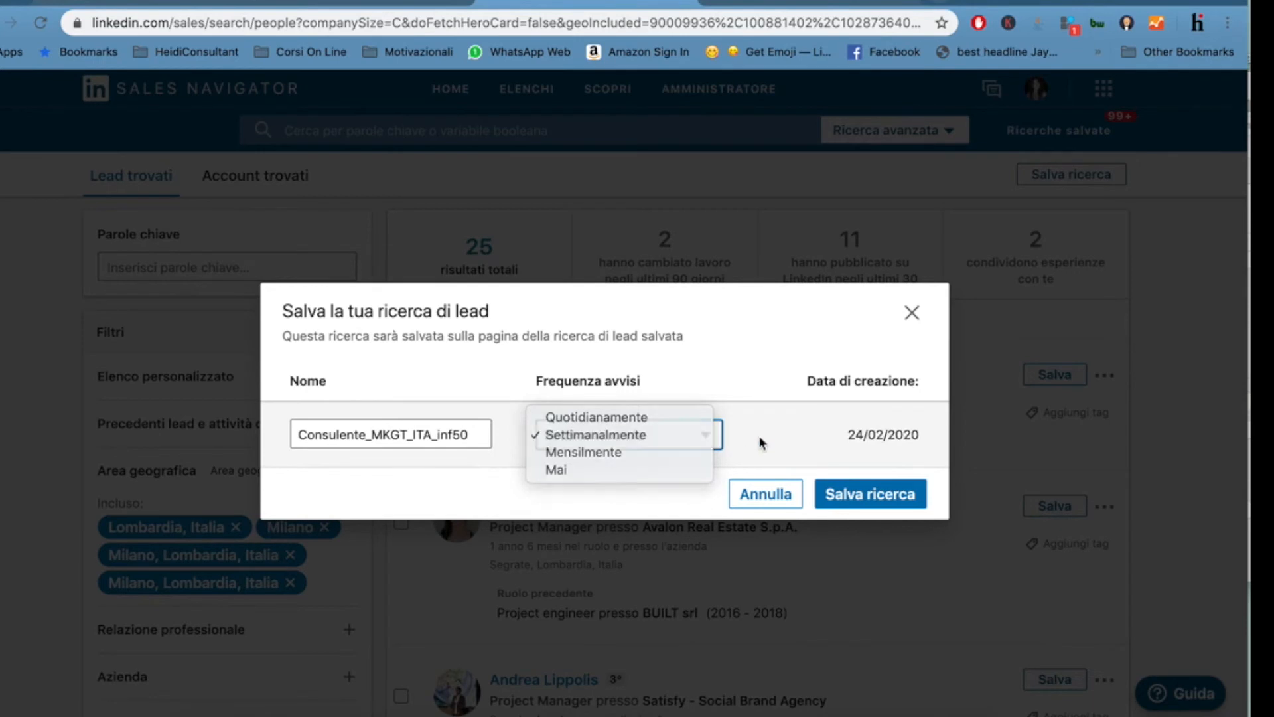
pyautogui.click(900, 494)
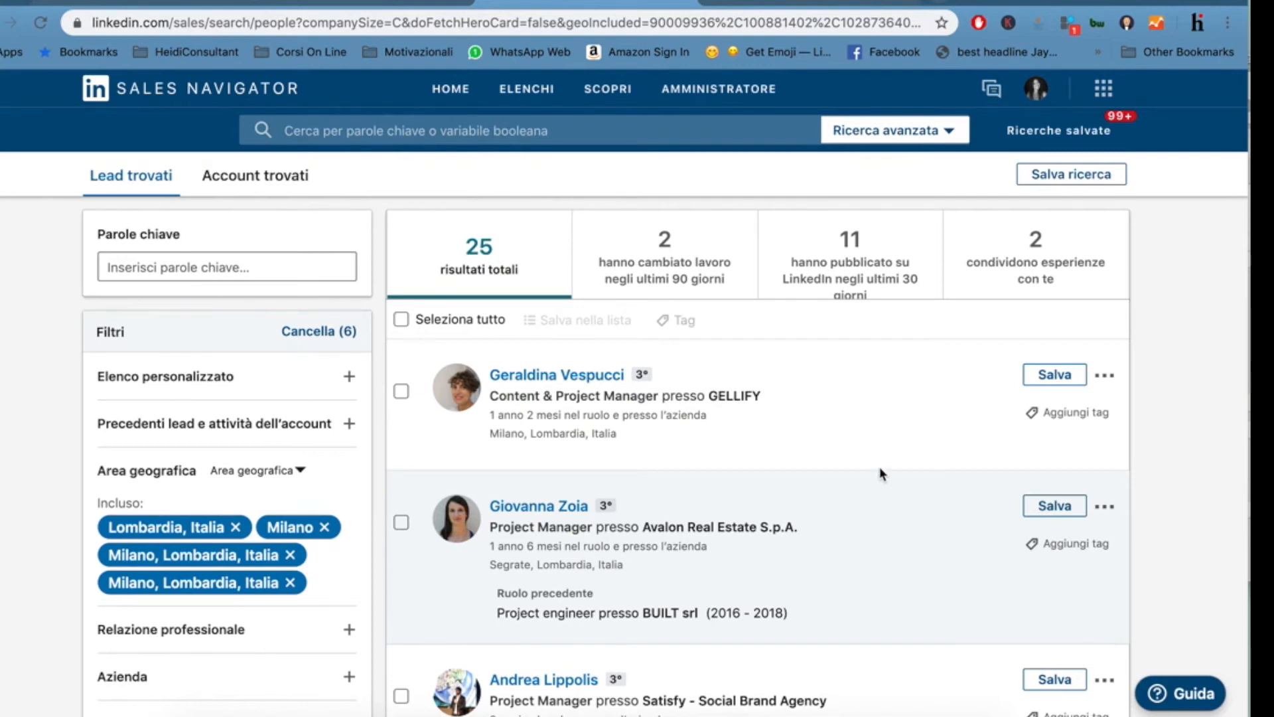
# Select the first, third and fourth leads in the search results
pyautogui.click(401, 392)
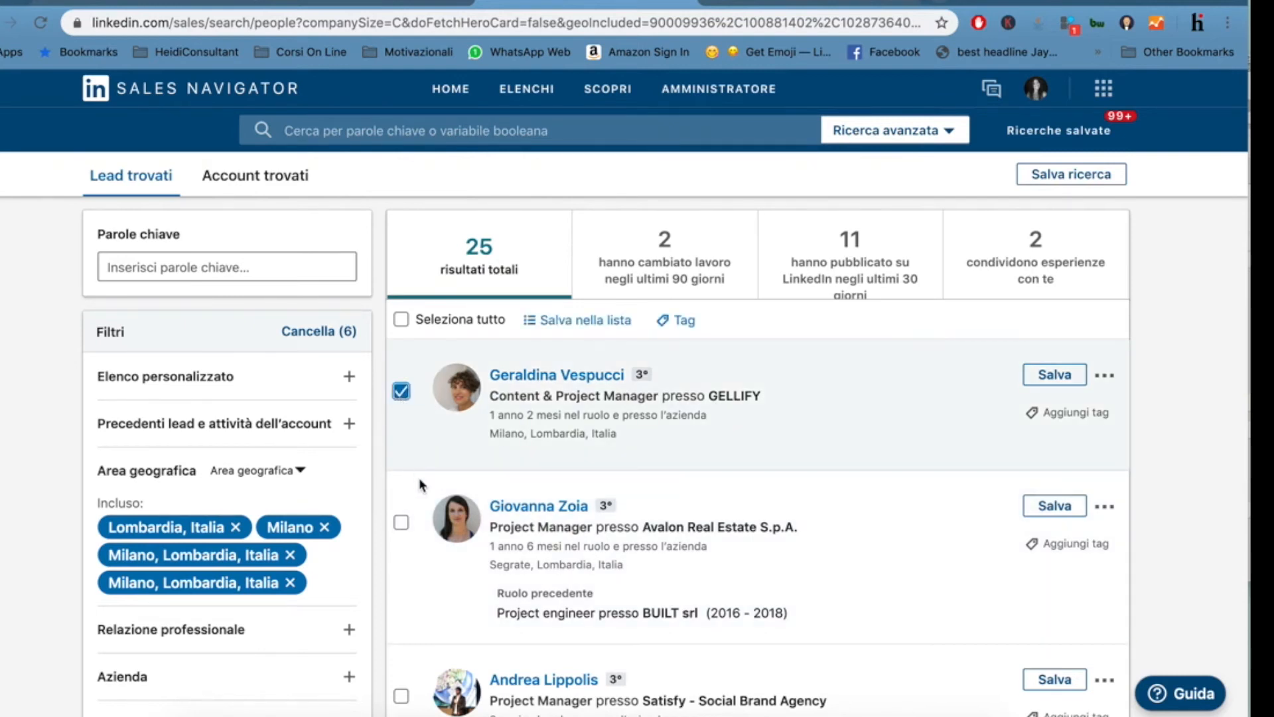
pyautogui.scroll(-1, 420, 488)
pyautogui.scroll(-2, 420, 488)
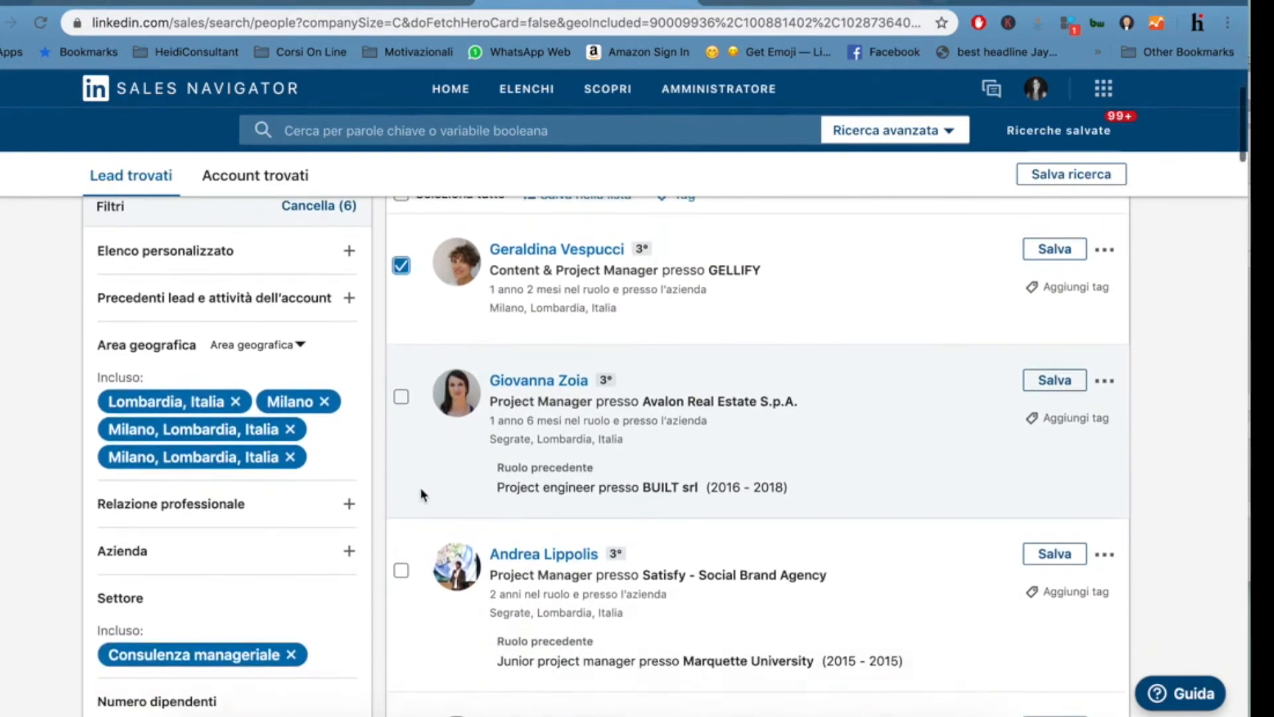
pyautogui.click(401, 568)
pyautogui.scroll(-3, 412, 600)
pyautogui.scroll(-1, 412, 600)
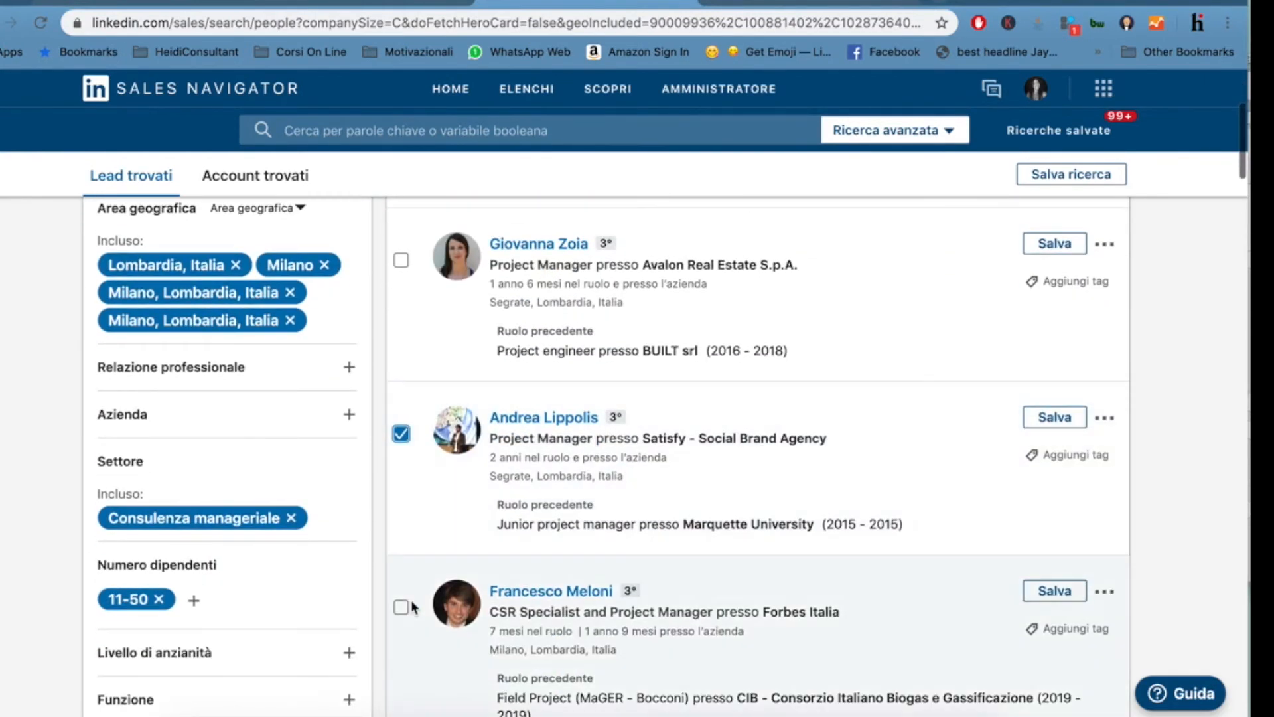
pyautogui.click(401, 608)
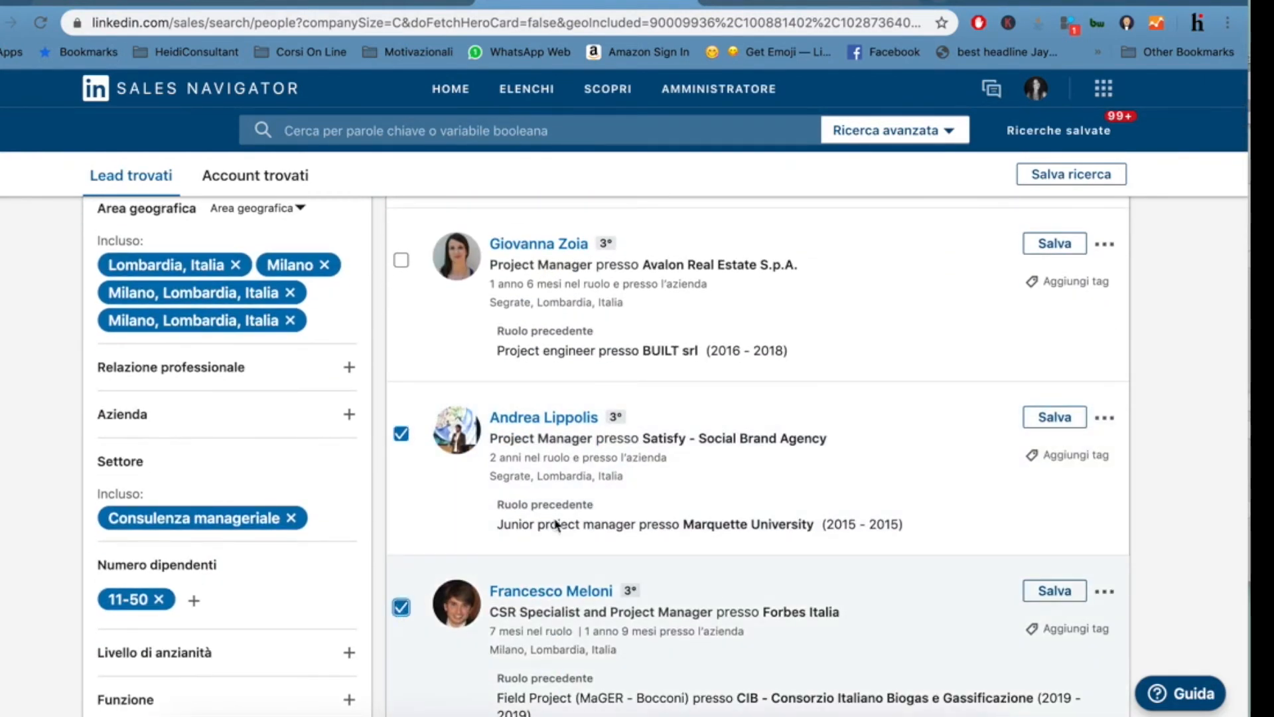
# Apply the follow up tag to the third lead in the search results, the Project Manager at Satisfy - Social Brand Agency
pyautogui.scroll(5, 689, 490)
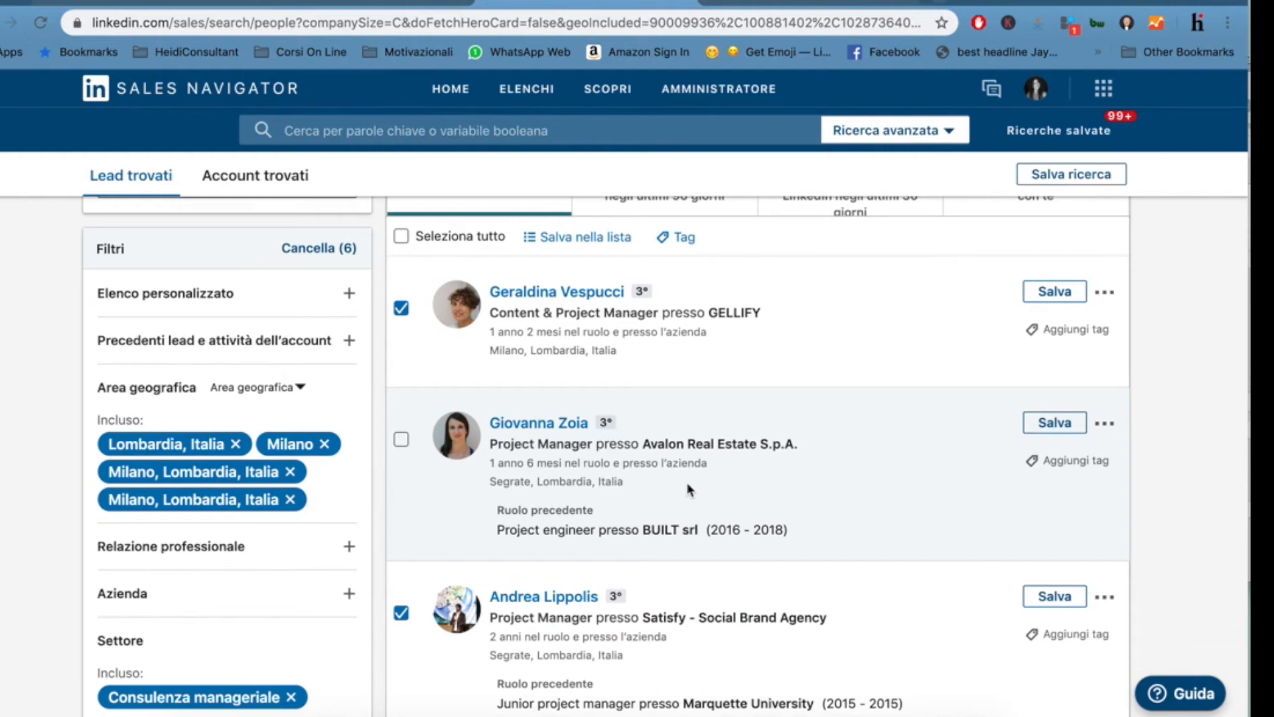
pyautogui.scroll(-2, 634, 614)
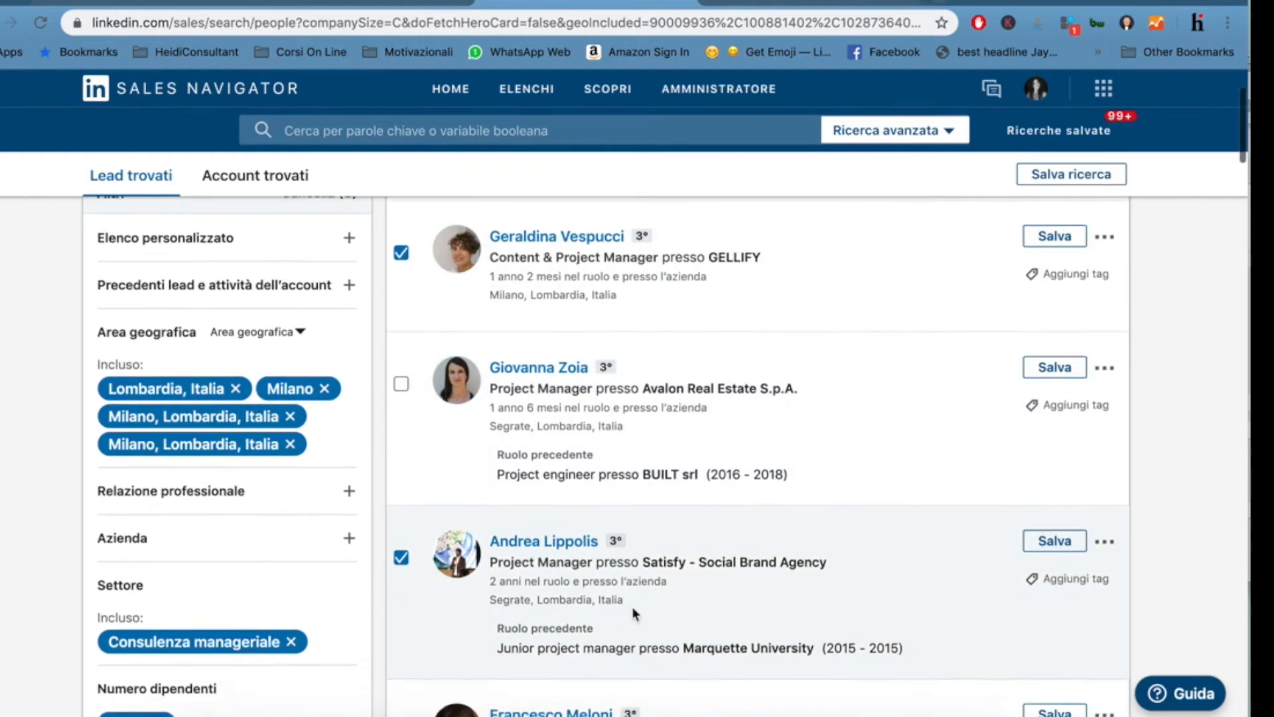
pyautogui.scroll(-4, 634, 614)
pyautogui.scroll(2, 634, 614)
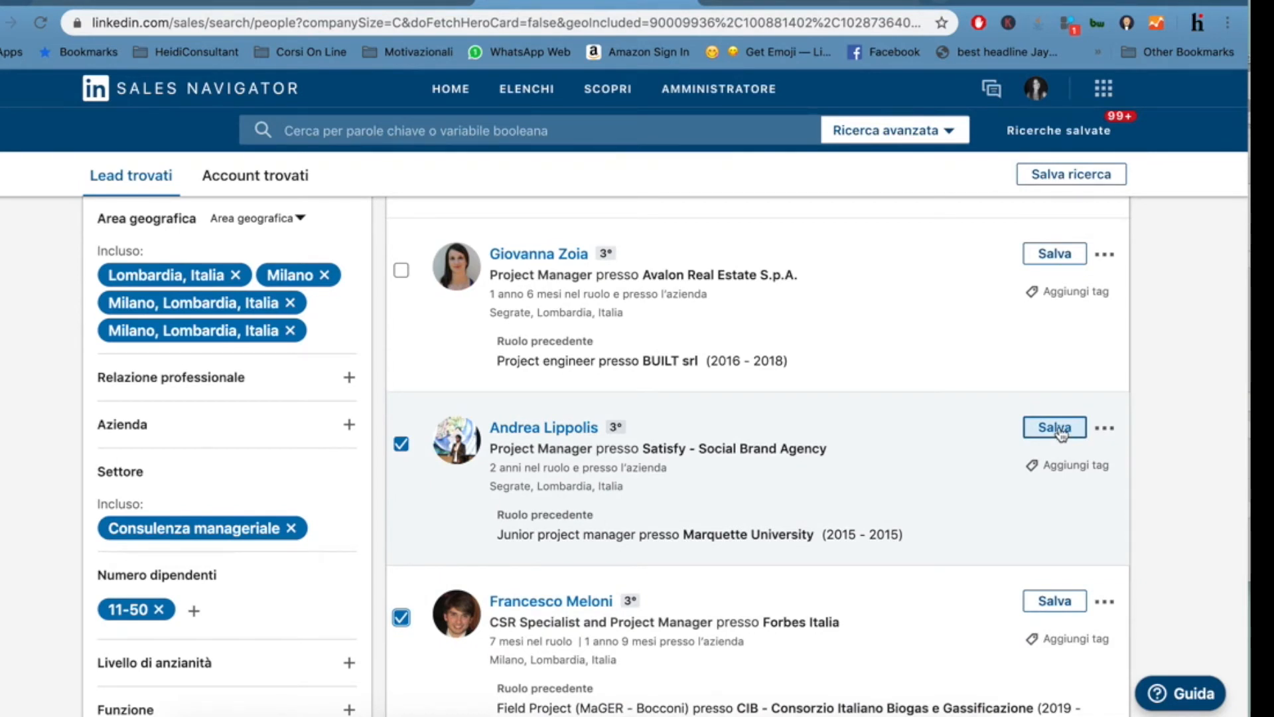
pyautogui.click(1076, 466)
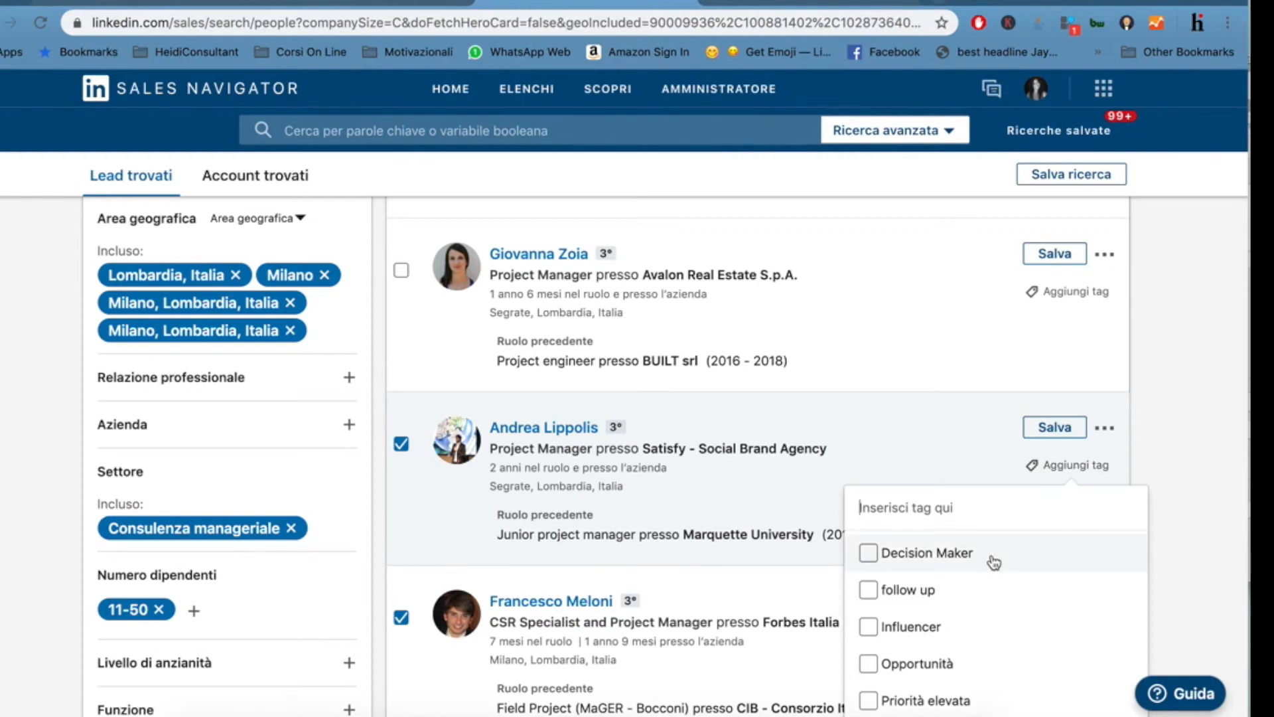
pyautogui.scroll(-3, 994, 563)
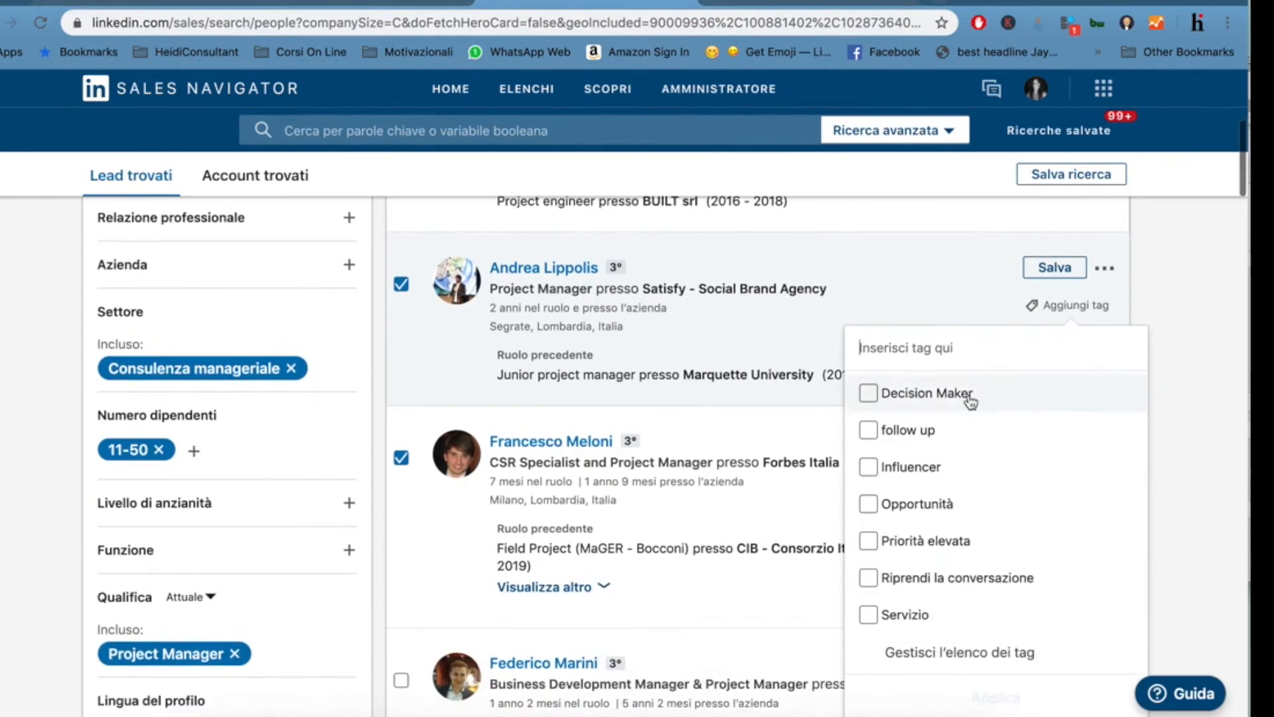
pyautogui.scroll(2, 1029, 511)
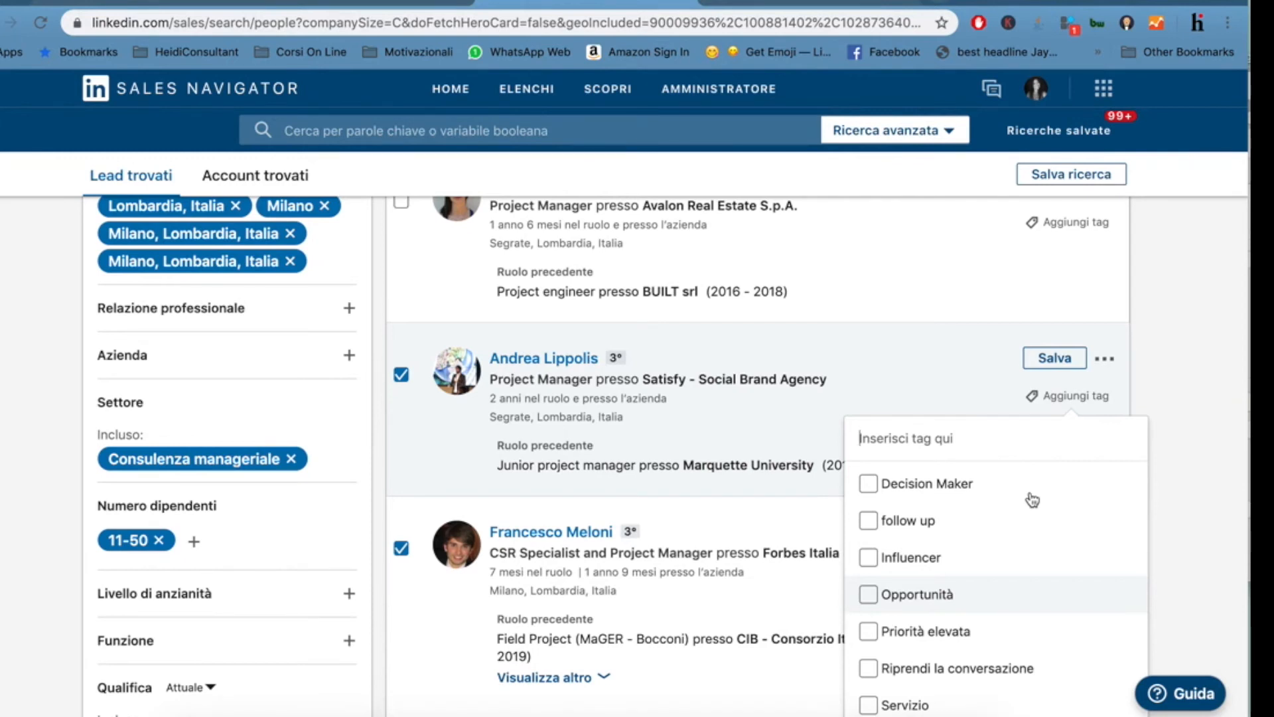
pyautogui.click(869, 523)
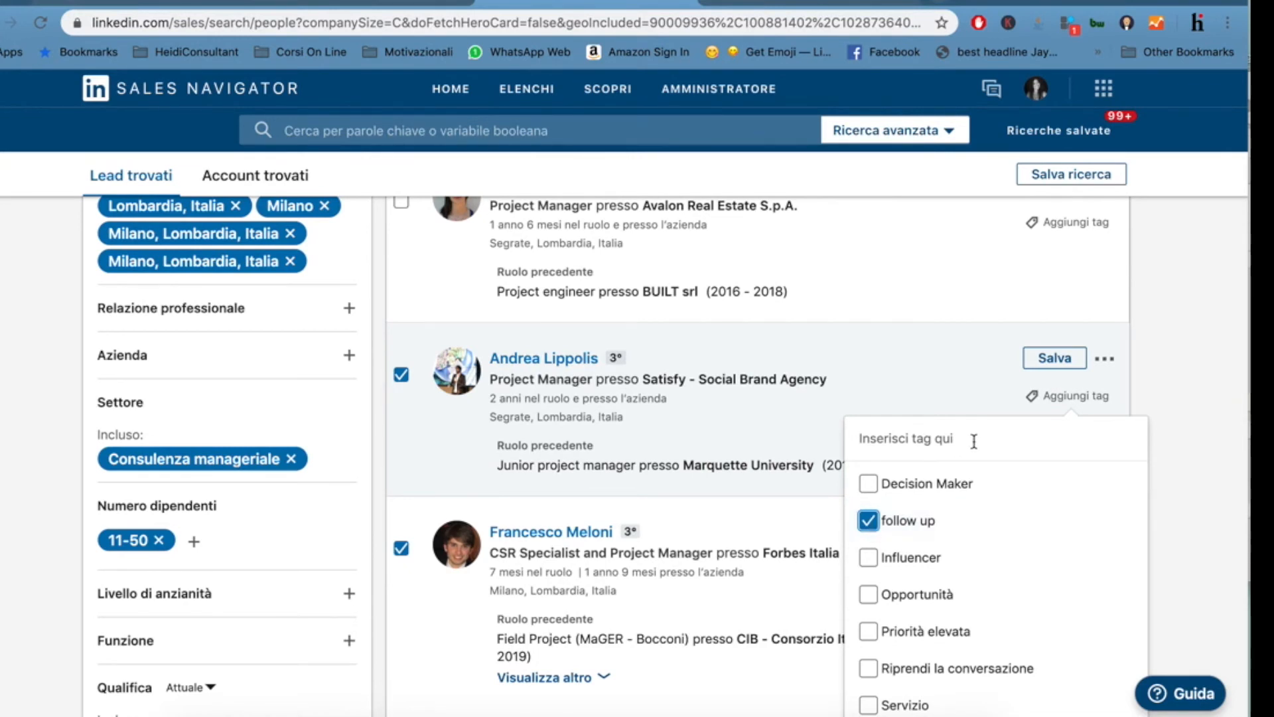
pyautogui.scroll(-2, 1162, 508)
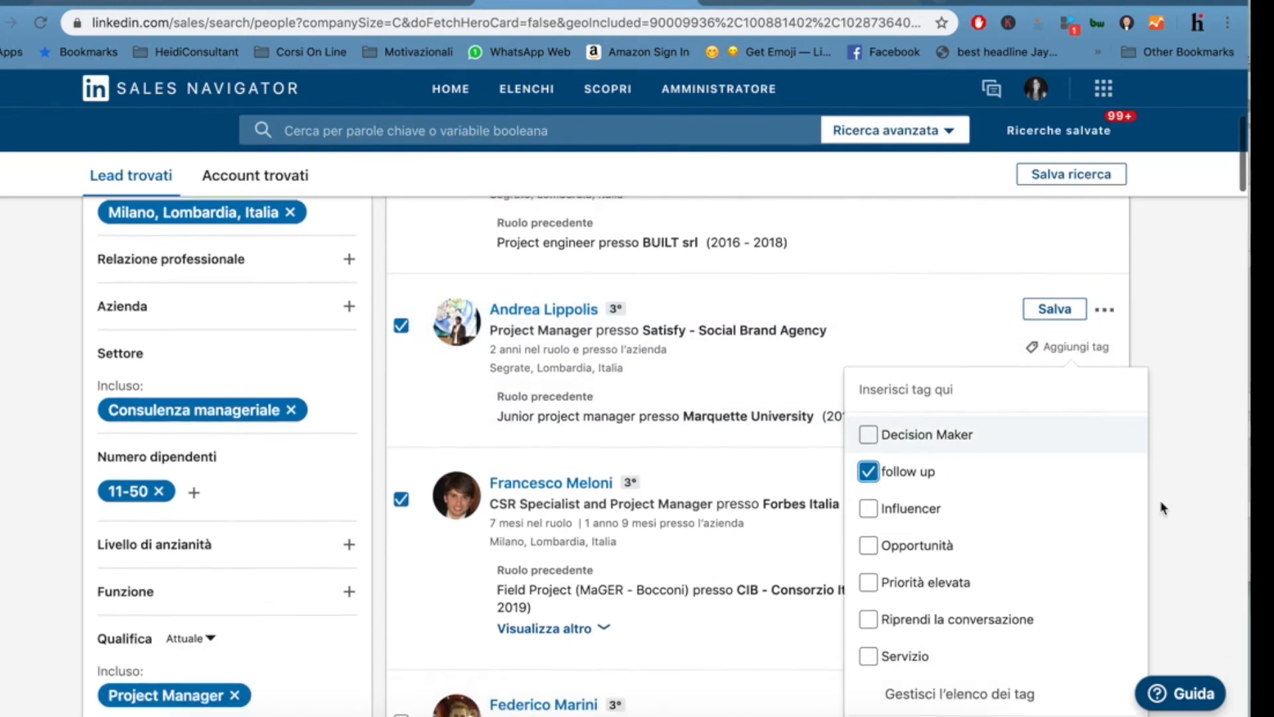
pyautogui.click(996, 713)
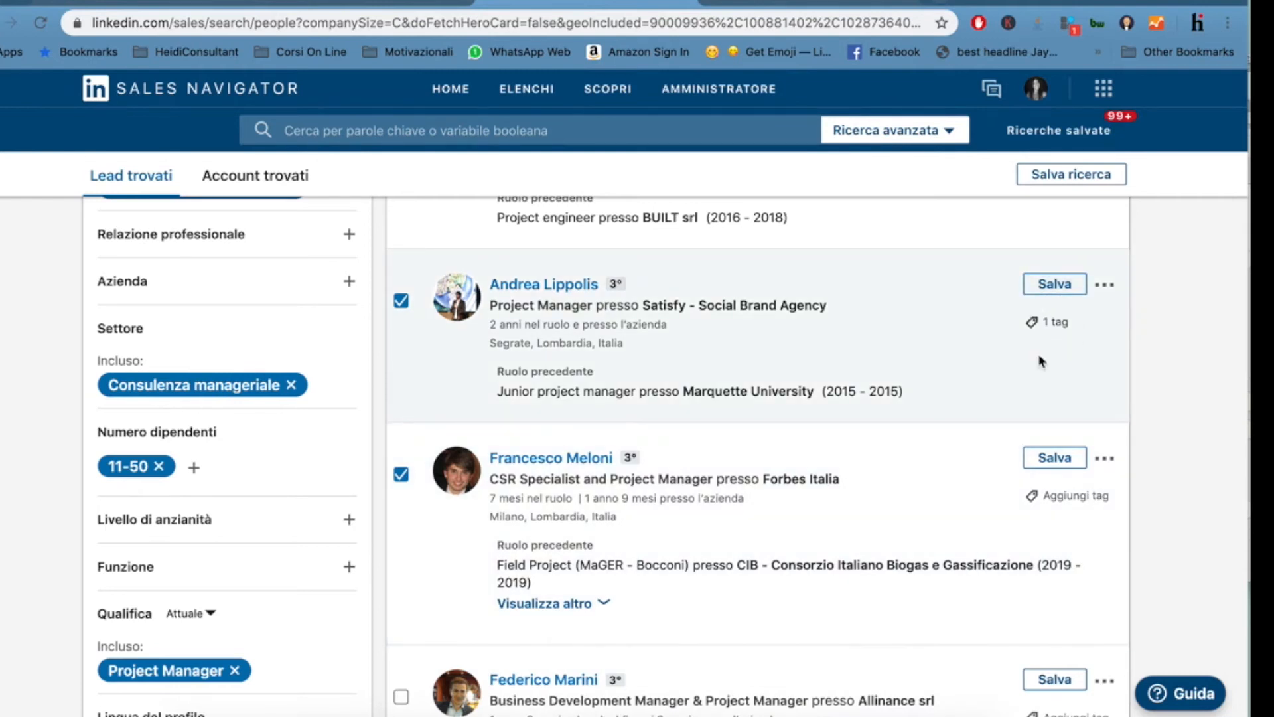
# Inspect the list options for saving the first lead, the Content & Project Manager at GELLIFY, without choosing one
pyautogui.scroll(-3, 1040, 361)
pyautogui.scroll(5, 1040, 361)
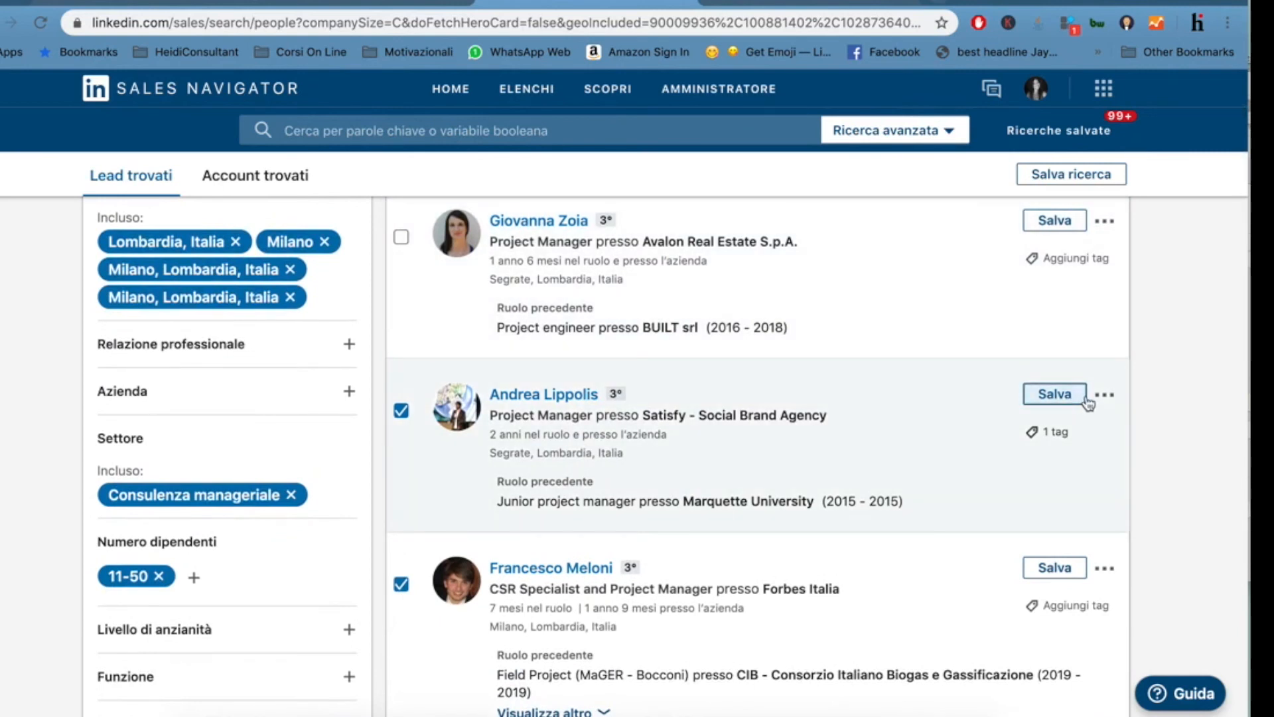
pyautogui.scroll(4, 1074, 369)
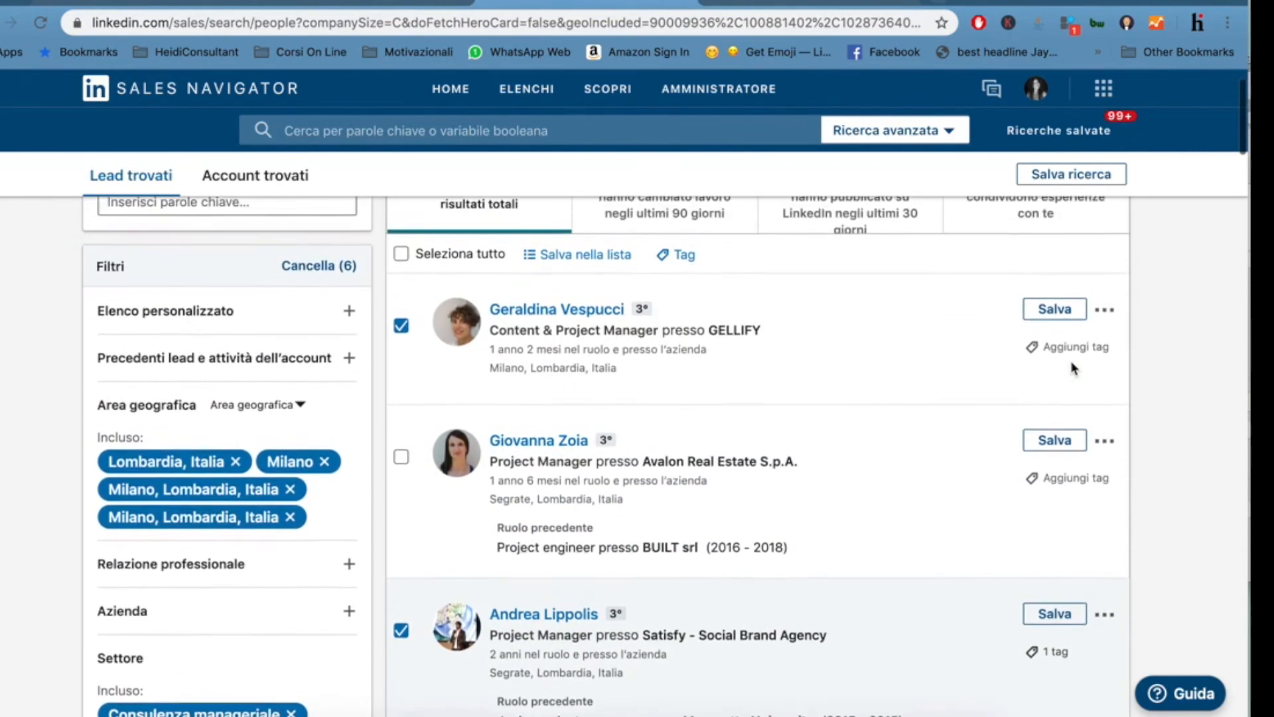
pyautogui.click(1070, 309)
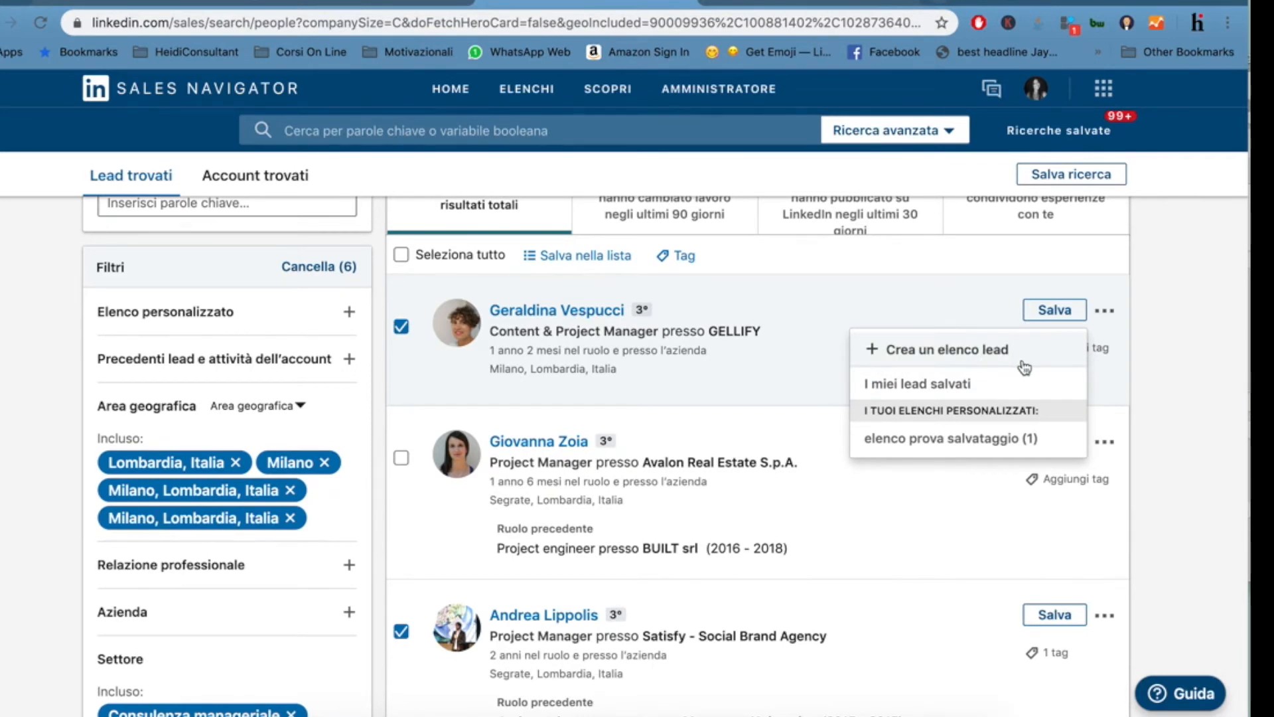
pyautogui.click(1184, 291)
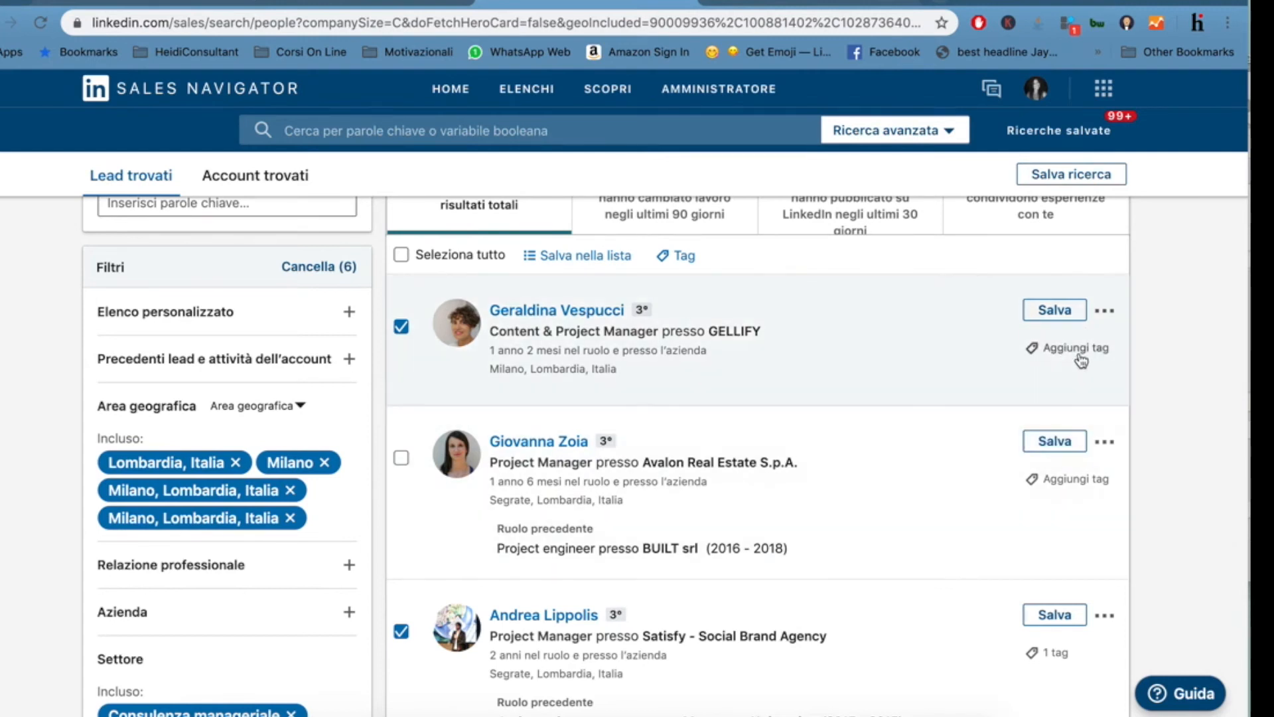
# Apply the follow up tag to the first lead, the Content & Project Manager at GELLIFY
pyautogui.click(1081, 353)
pyautogui.scroll(-1, 882, 529)
pyautogui.click(883, 458)
pyautogui.click(1088, 714)
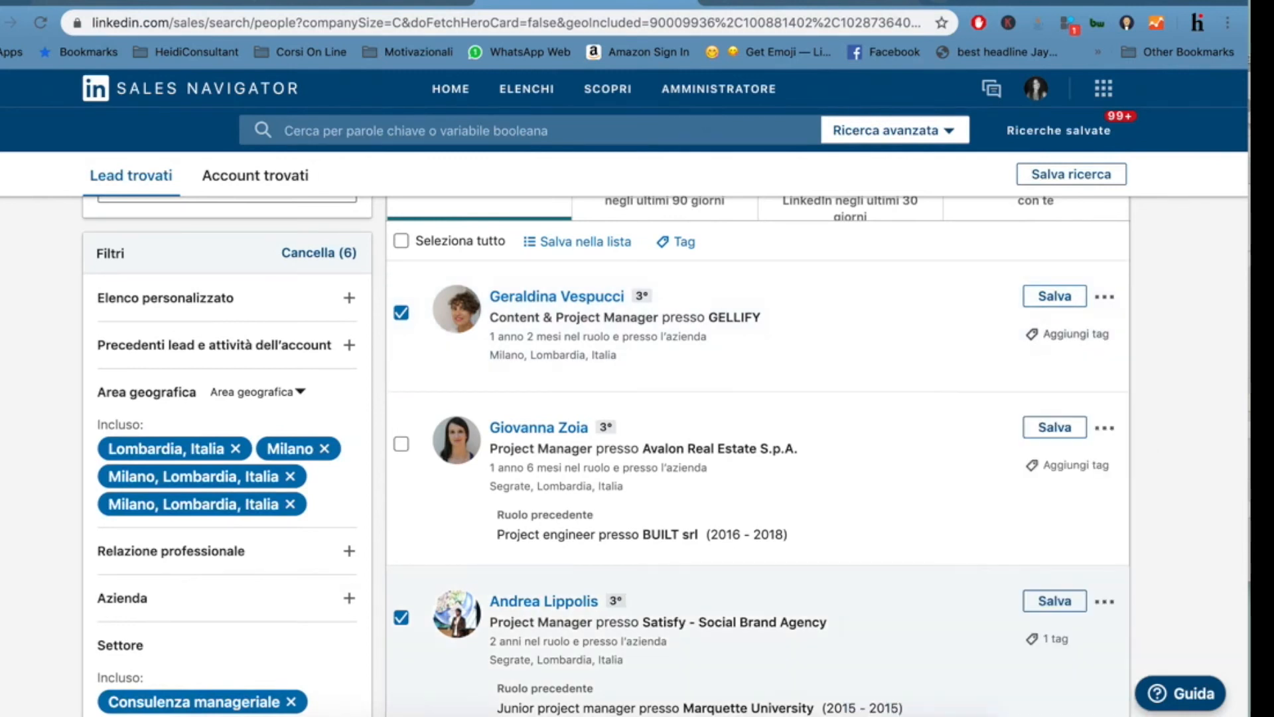
# Apply the follow up tag to the fourth lead, the CSR Specialist and Project Manager at Forbes Italia
pyautogui.scroll(-5, 1052, 561)
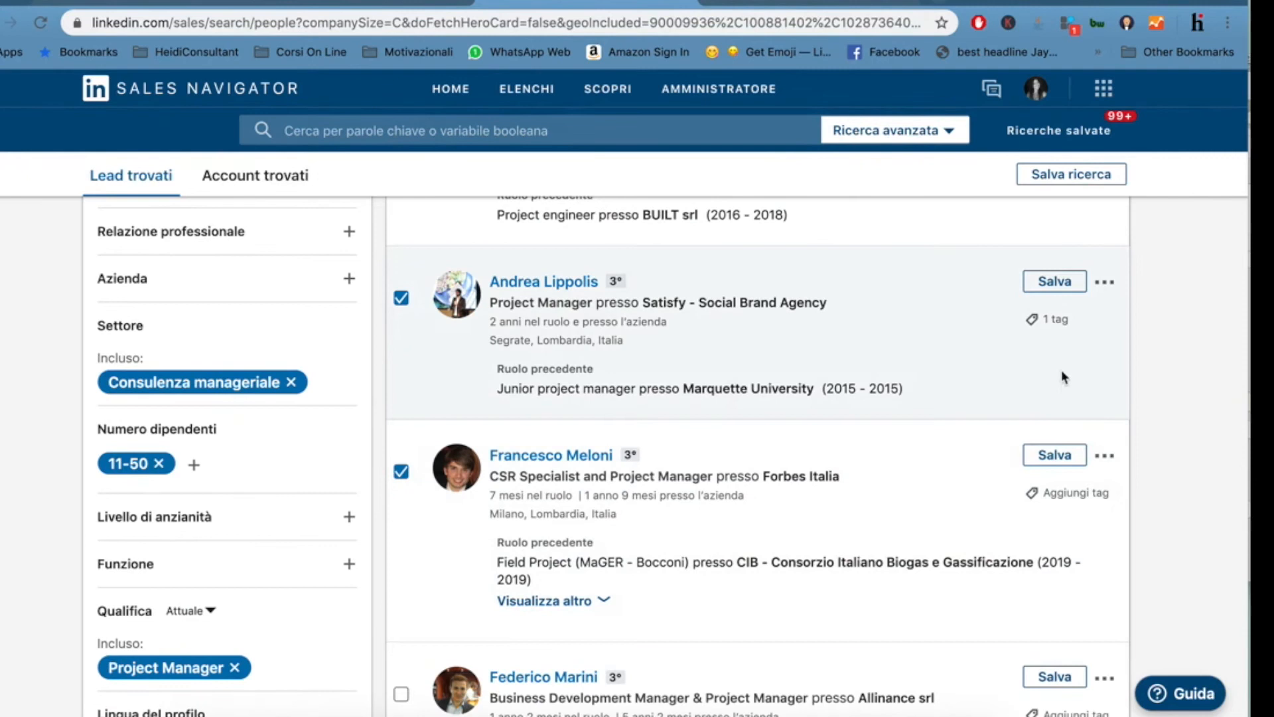
pyautogui.click(1089, 503)
pyautogui.scroll(-1, 956, 571)
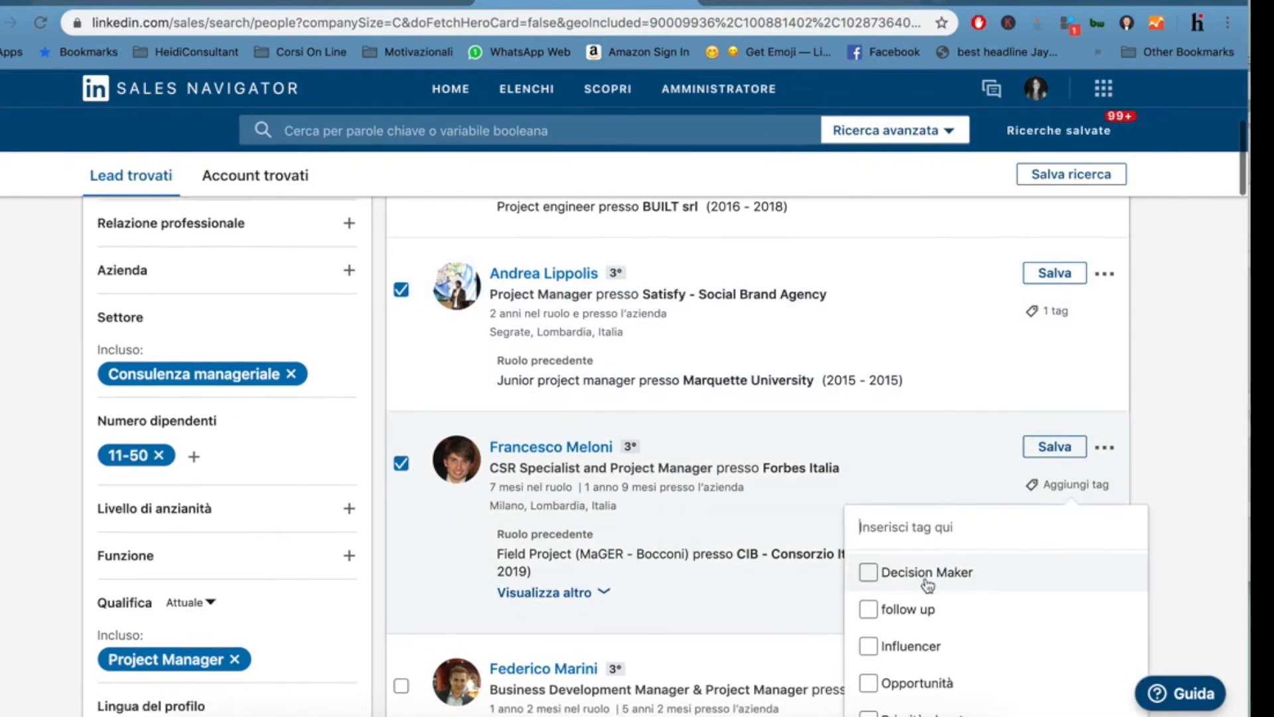
pyautogui.click(870, 609)
pyautogui.scroll(-3, 1016, 574)
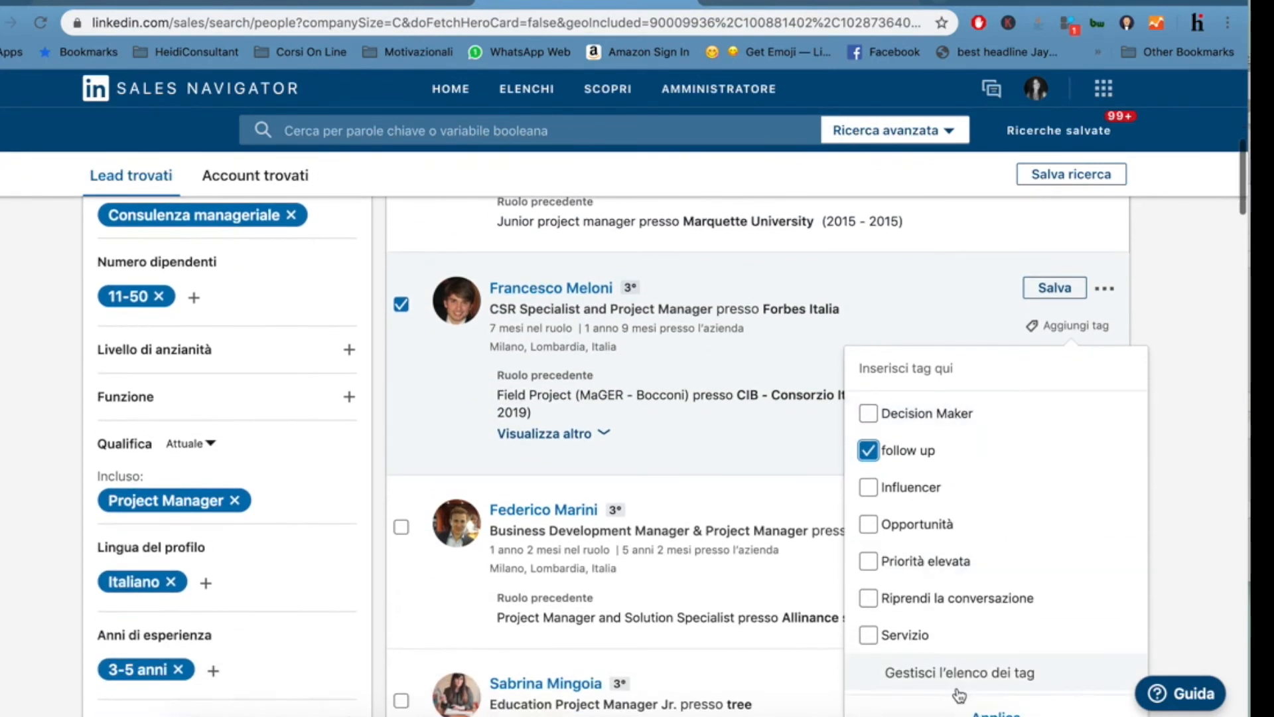
pyautogui.click(1001, 657)
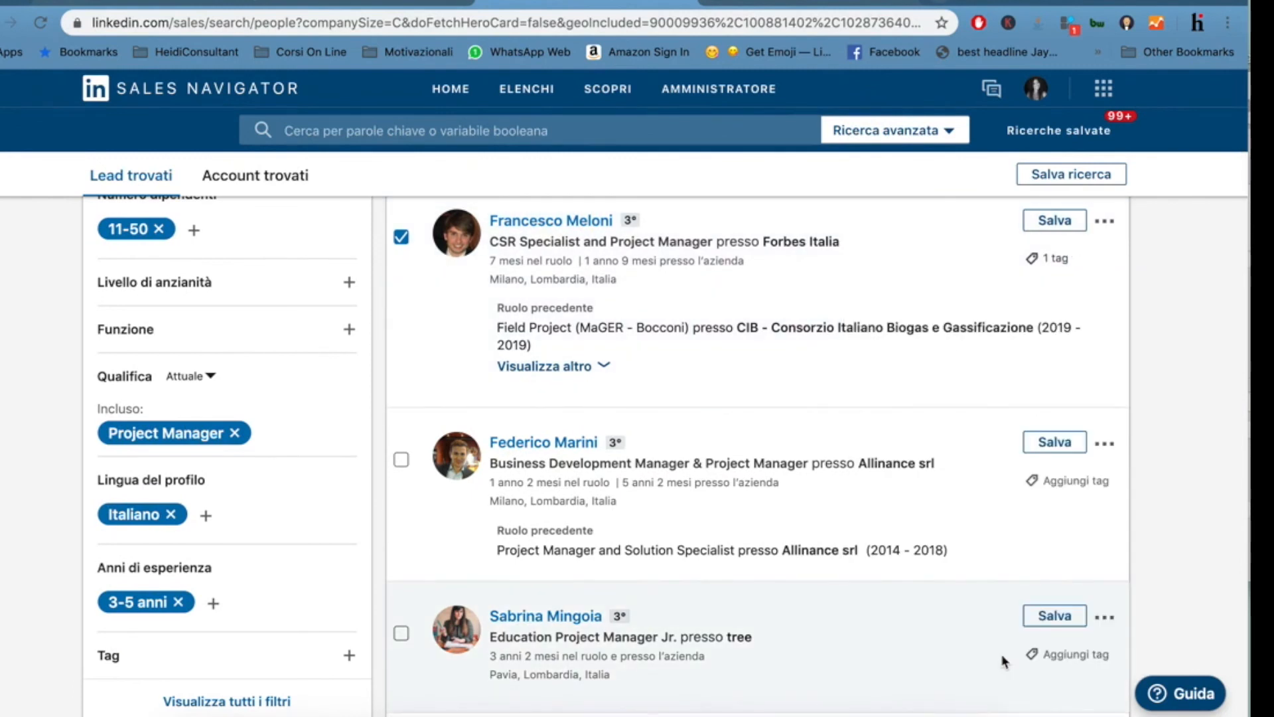
# View leads similar to the first lead (Visualizza simili), look through them, and return to the original search results
pyautogui.scroll(10, 1003, 661)
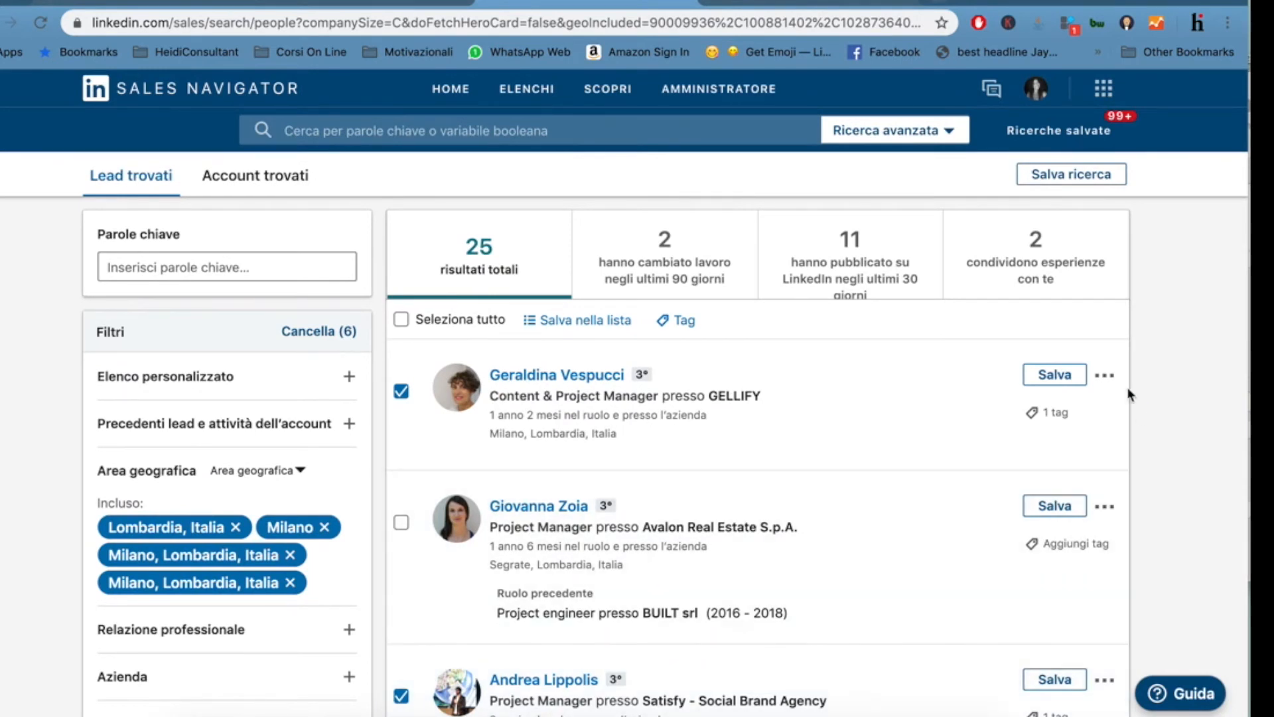
pyautogui.click(1106, 378)
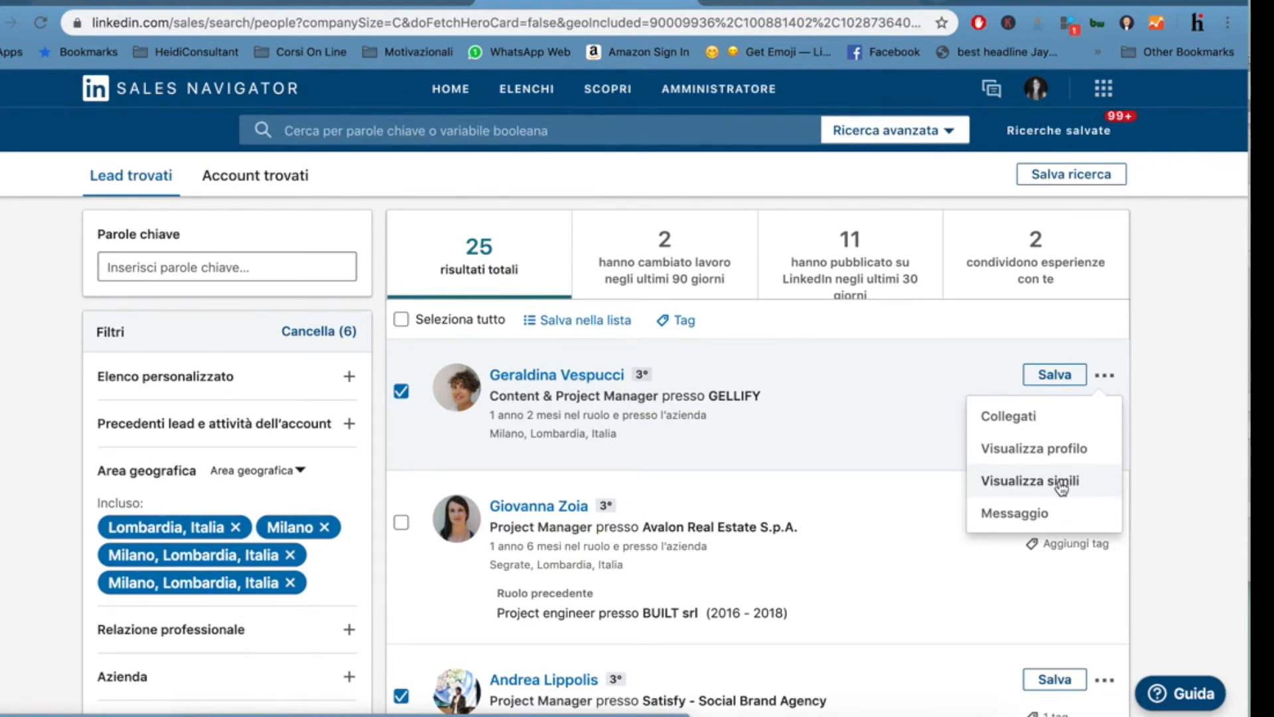
pyautogui.click(1063, 486)
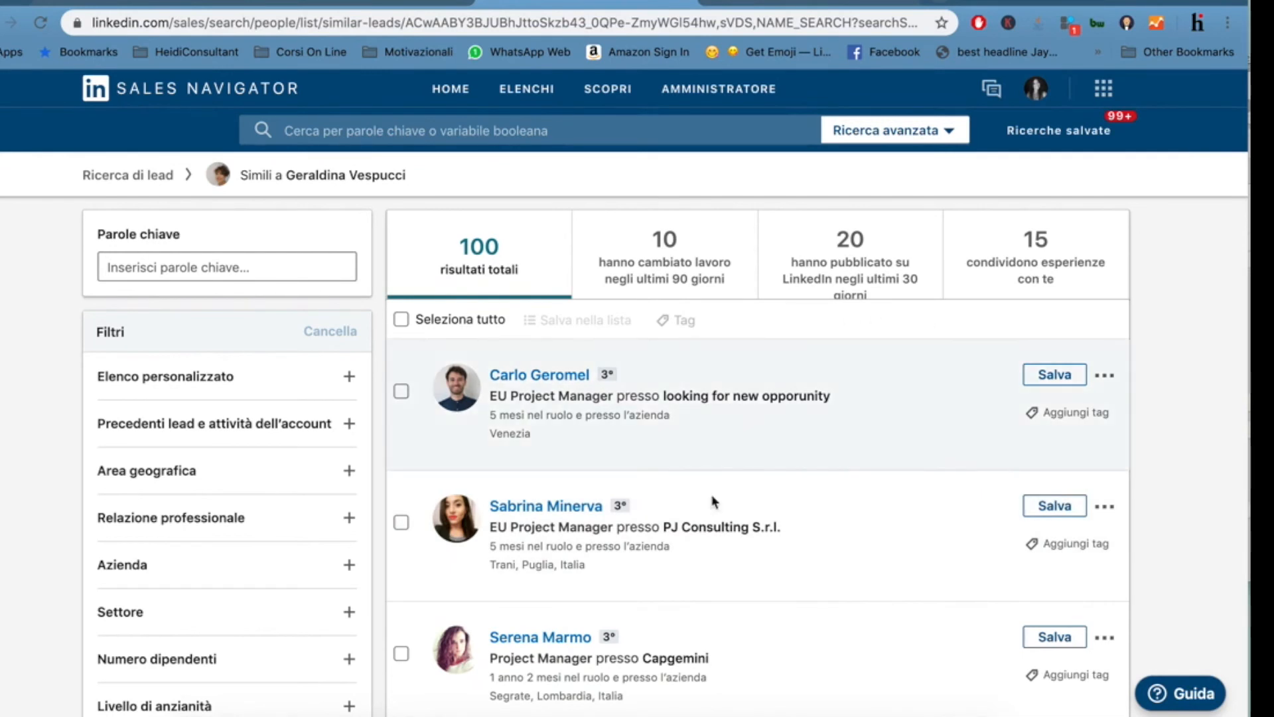
pyautogui.scroll(-1, 809, 682)
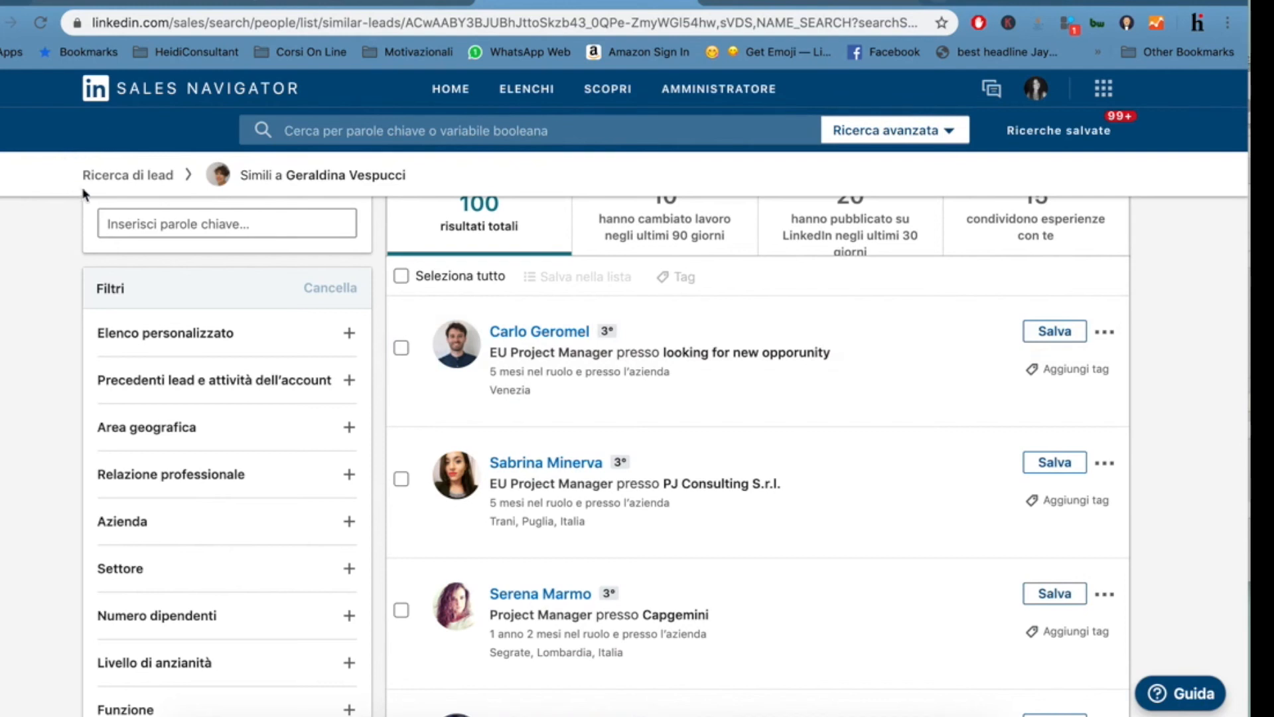
pyautogui.scroll(-3, 728, 513)
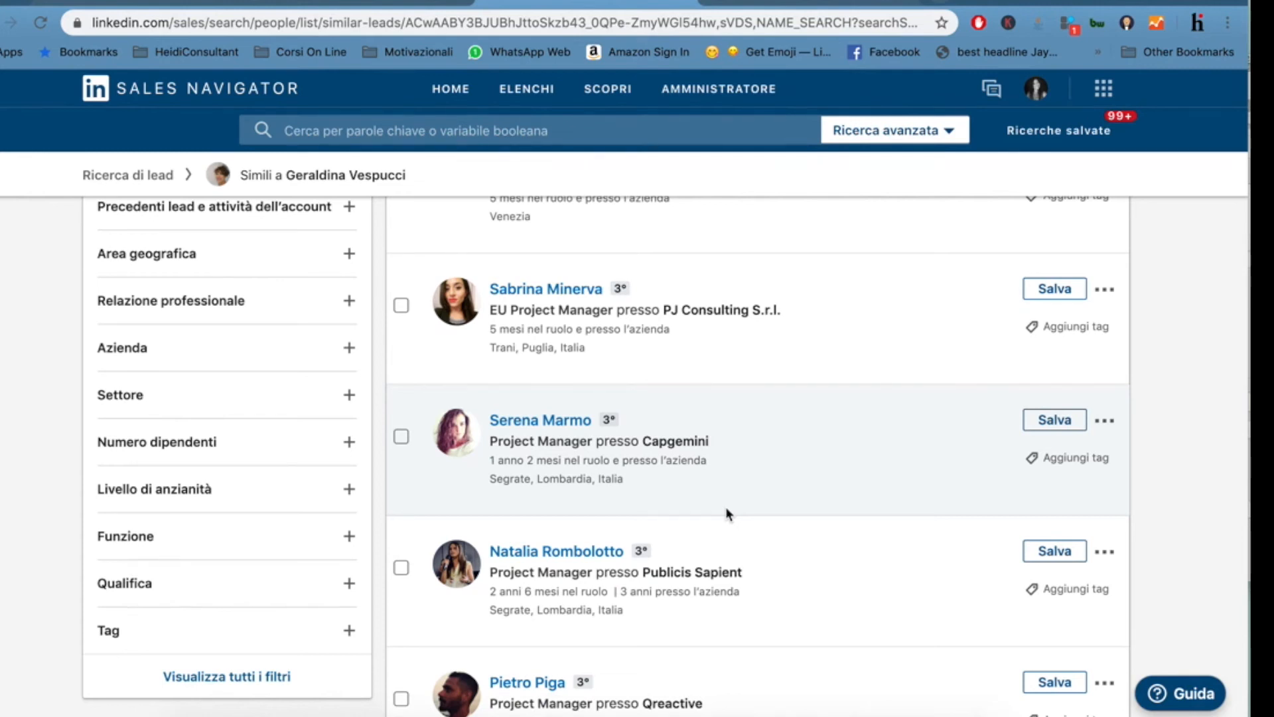
pyautogui.scroll(4, 727, 511)
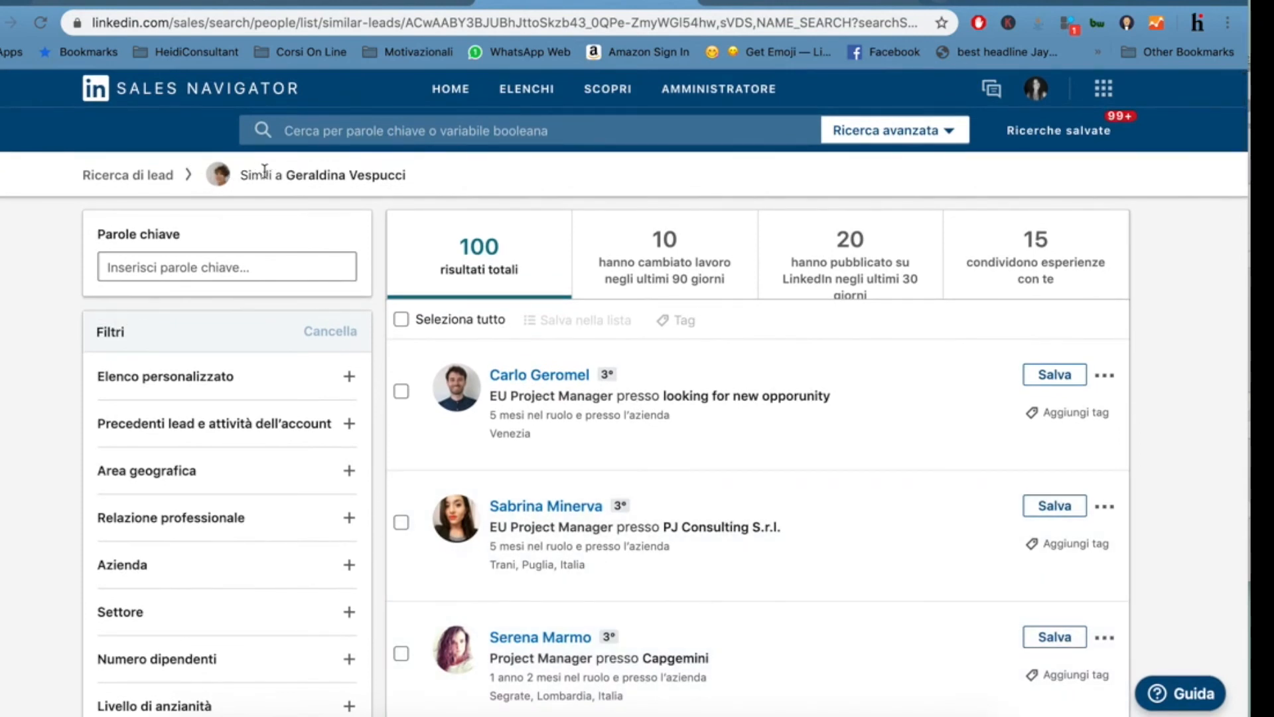
pyautogui.click(10, 22)
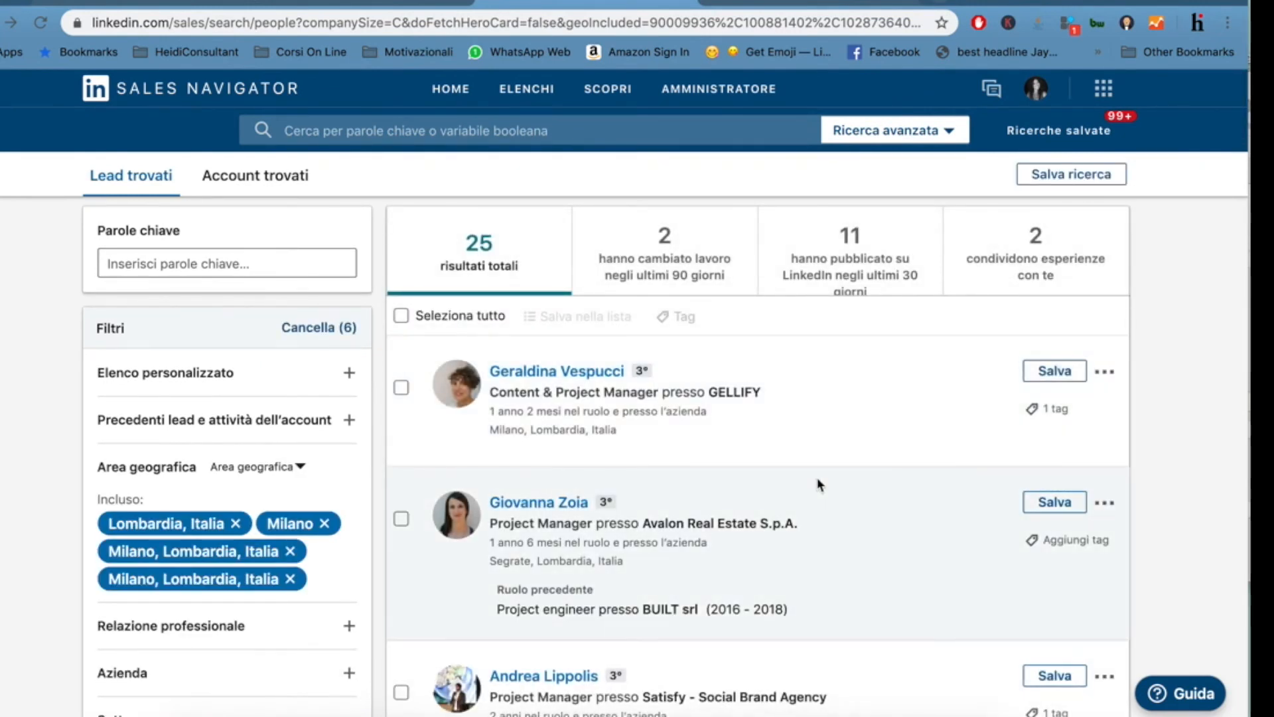
# Open the first lead's profile and review the full work experience and education sections
pyautogui.click(558, 373)
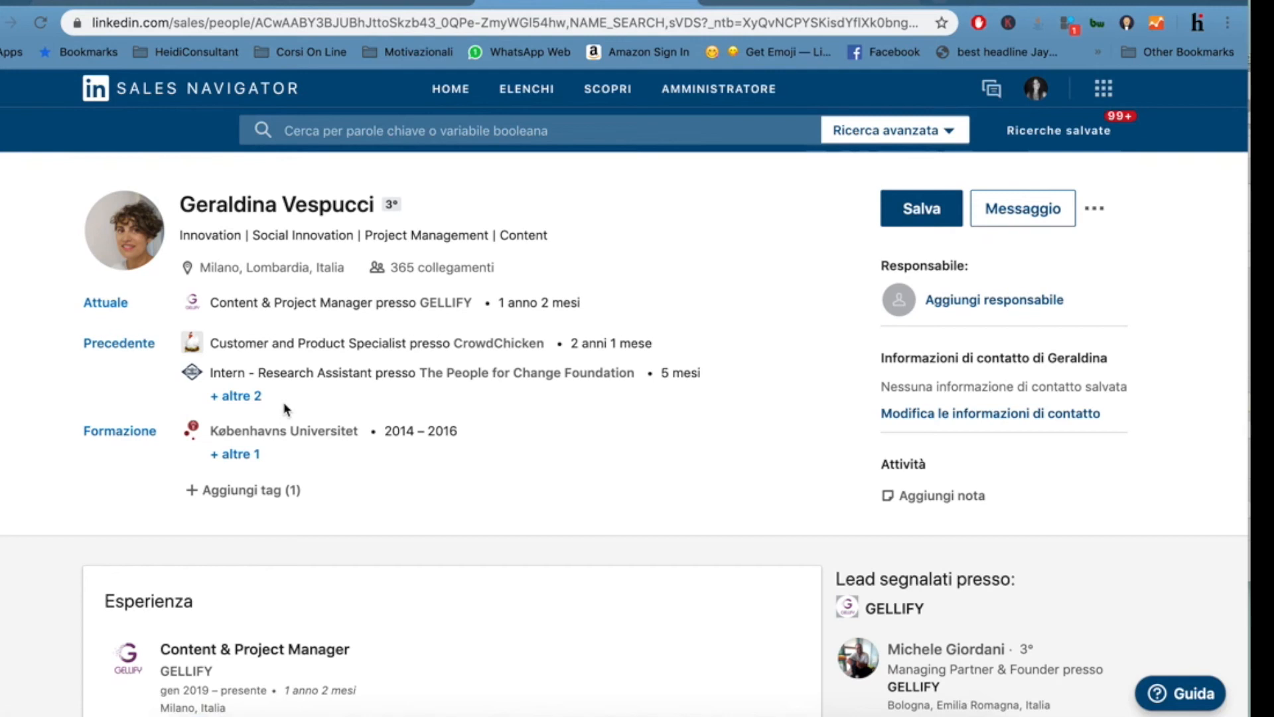
pyautogui.click(250, 398)
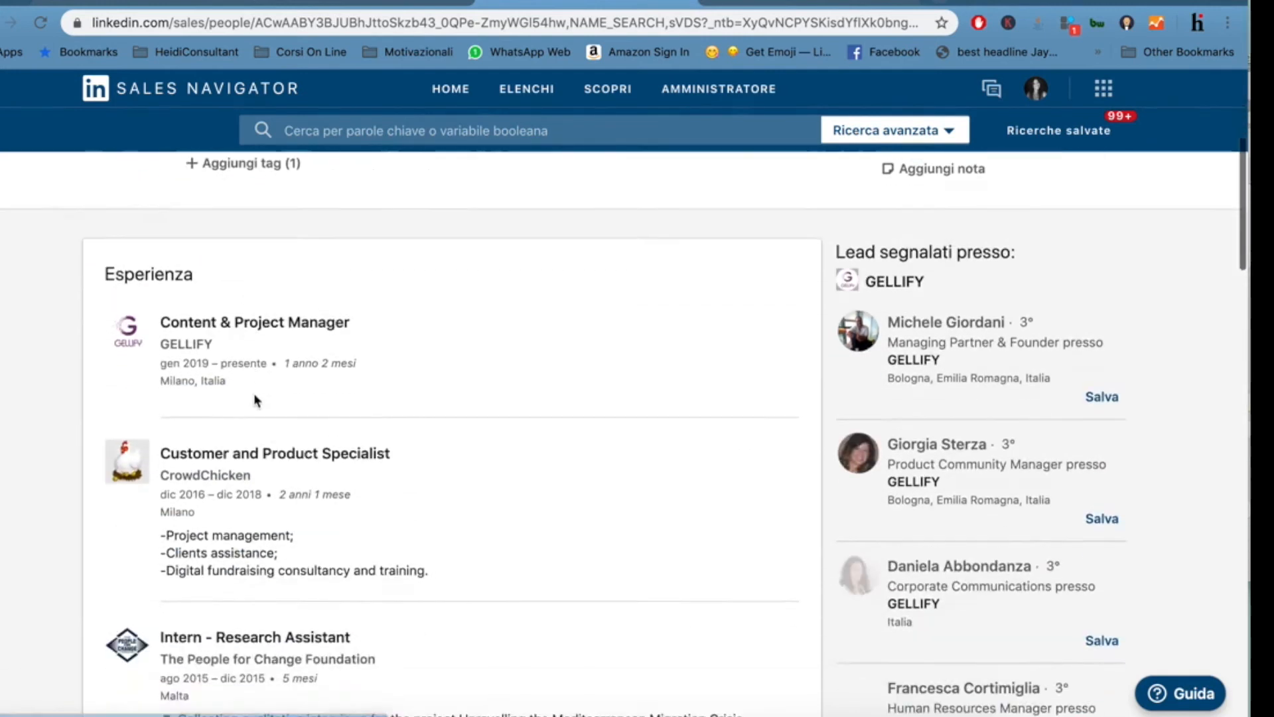
pyautogui.scroll(-10, 259, 397)
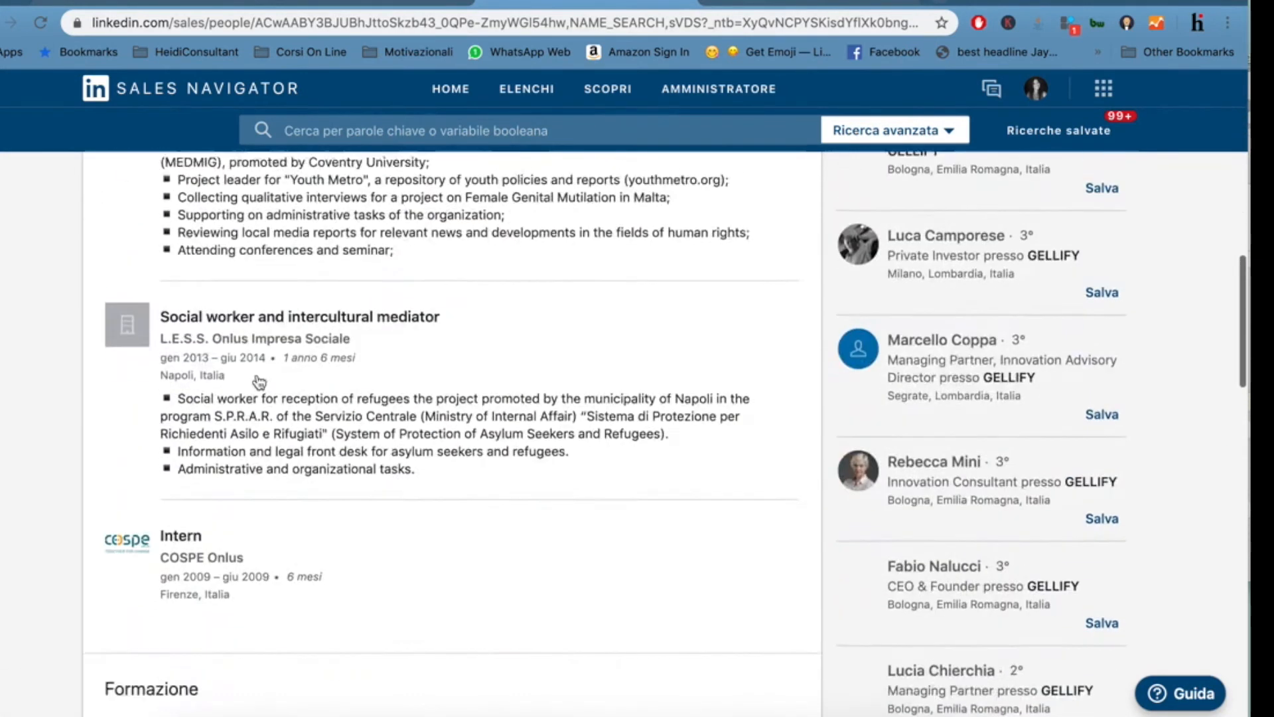
pyautogui.scroll(-5, 258, 382)
pyautogui.scroll(15, 258, 375)
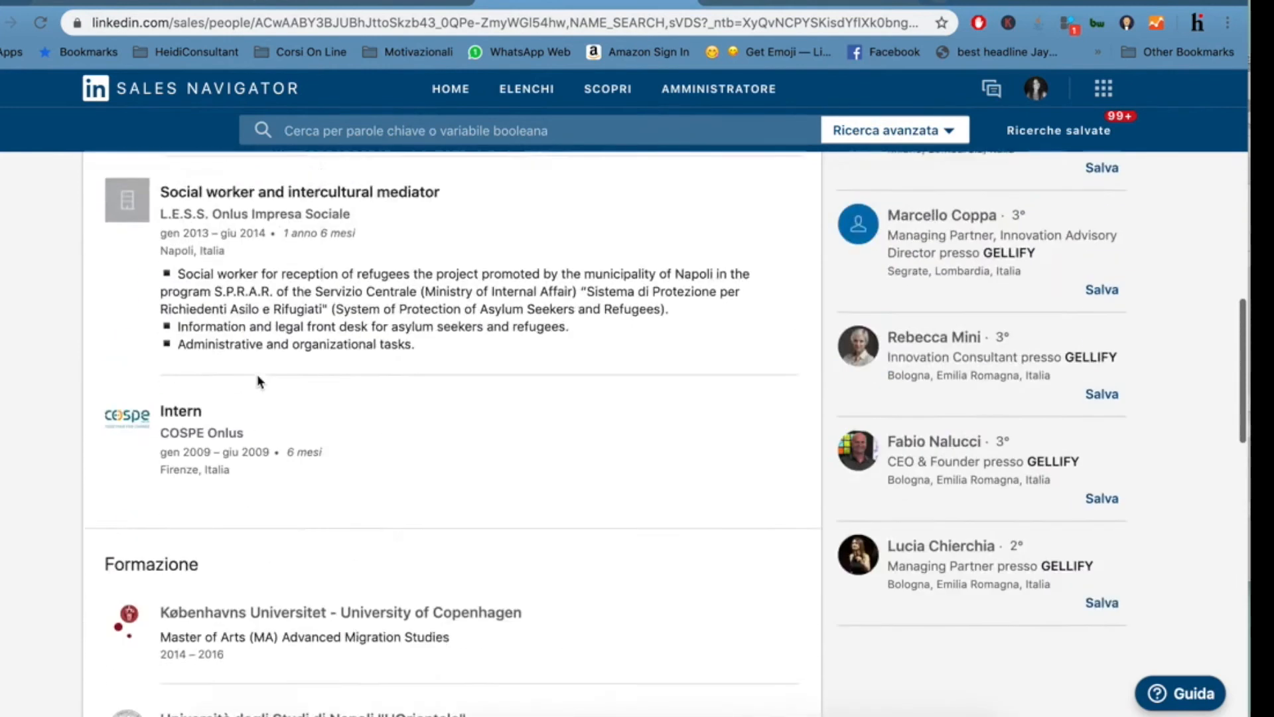
pyautogui.scroll(7, 258, 374)
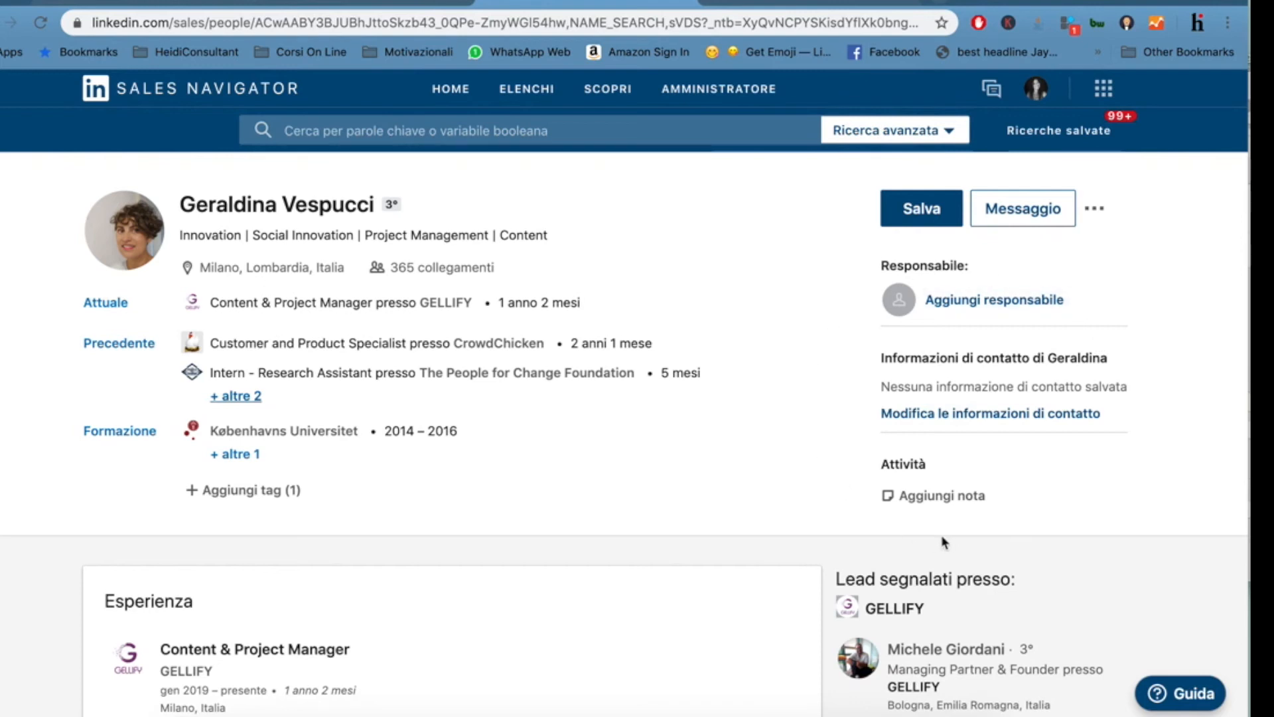
# Review the potential GELLIFY employees that can be set as the lead's manager (Responsabile), then close the list without selecting anyone
pyautogui.click(960, 305)
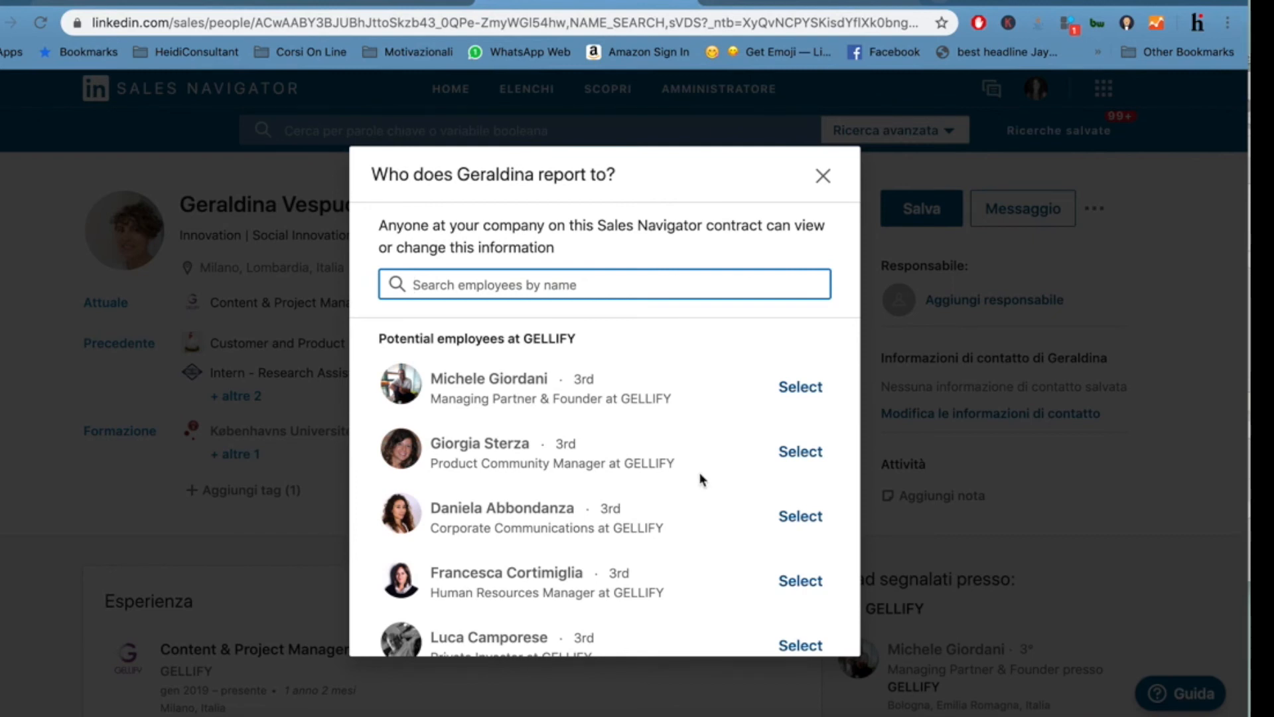
pyautogui.scroll(-5, 701, 479)
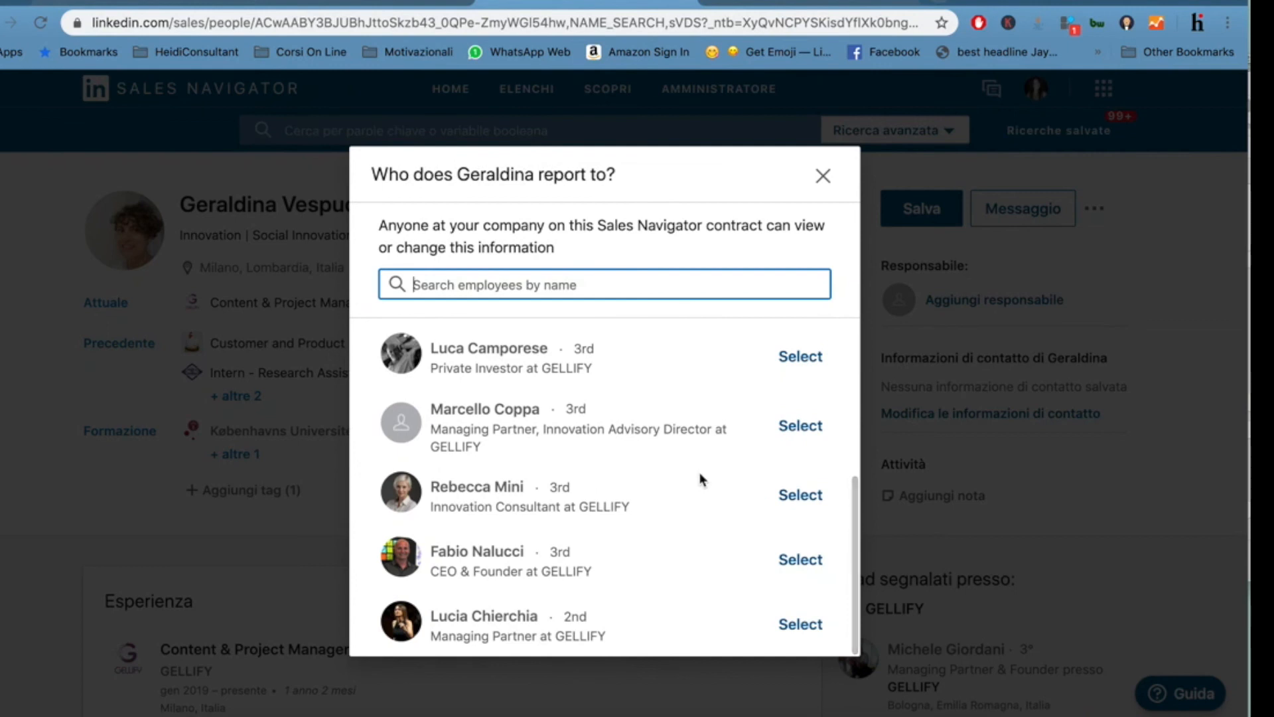
pyautogui.scroll(5, 701, 479)
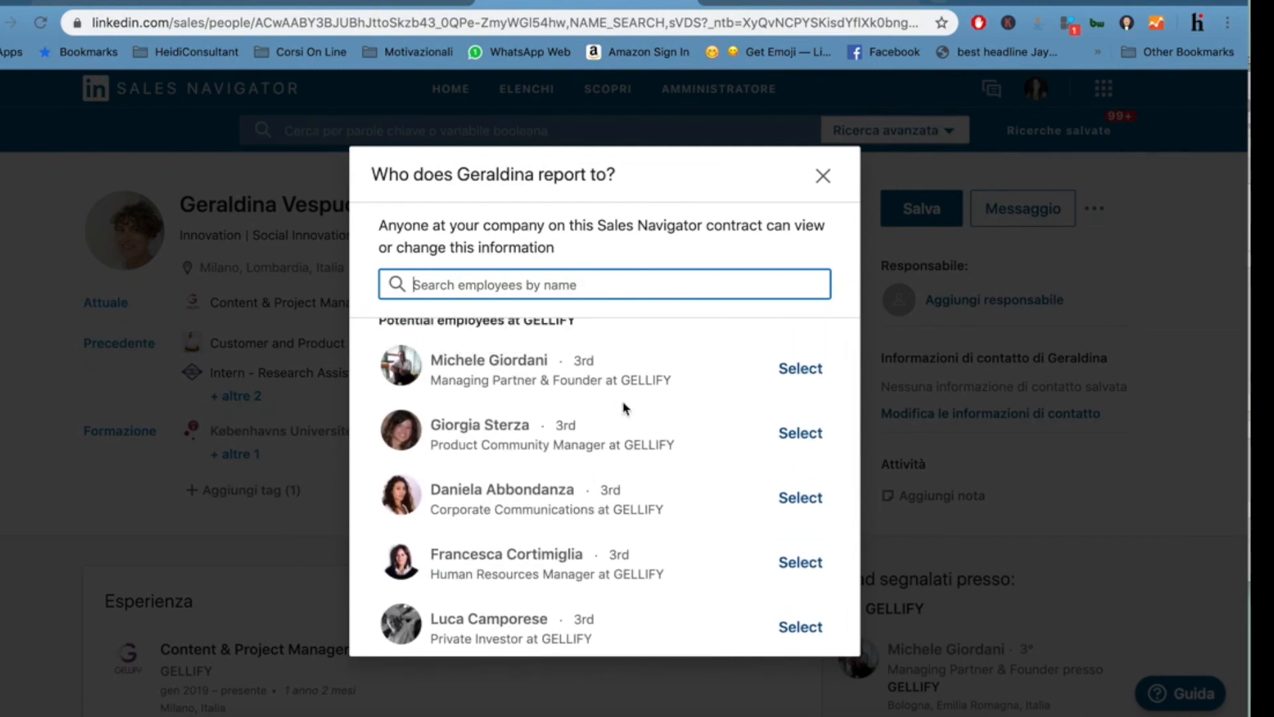
pyautogui.scroll(1, 622, 400)
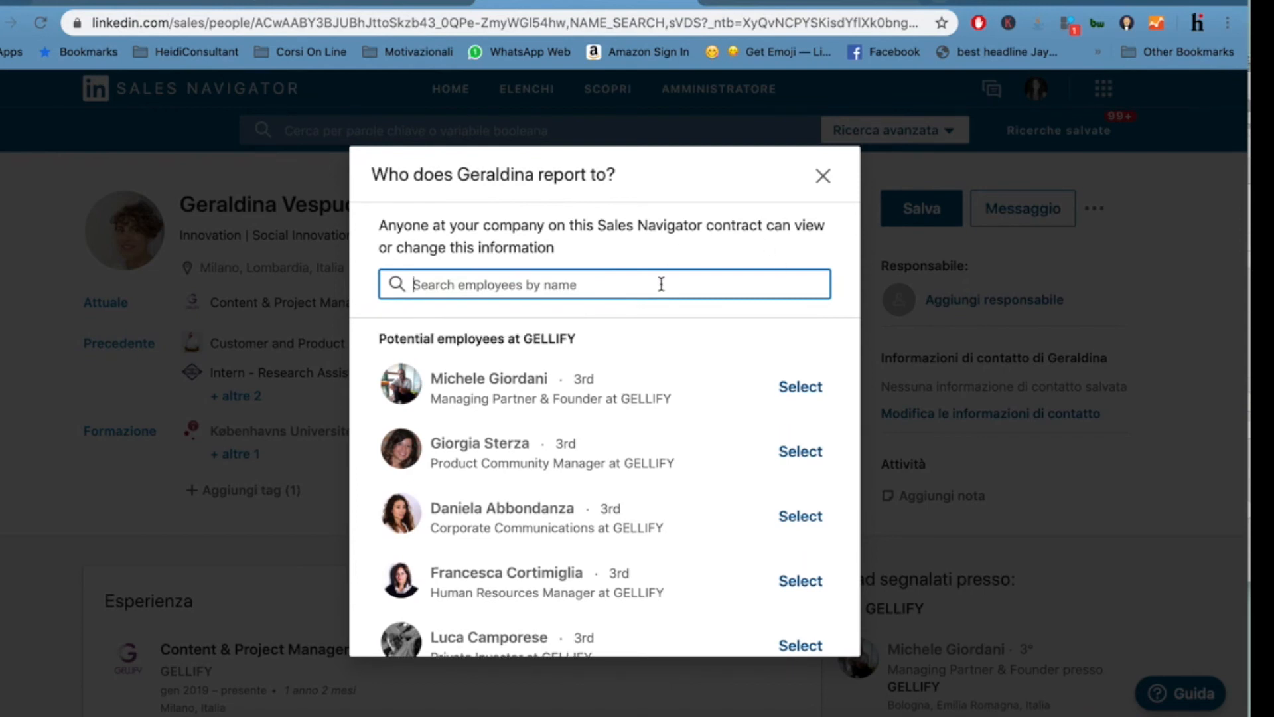
pyautogui.click(824, 176)
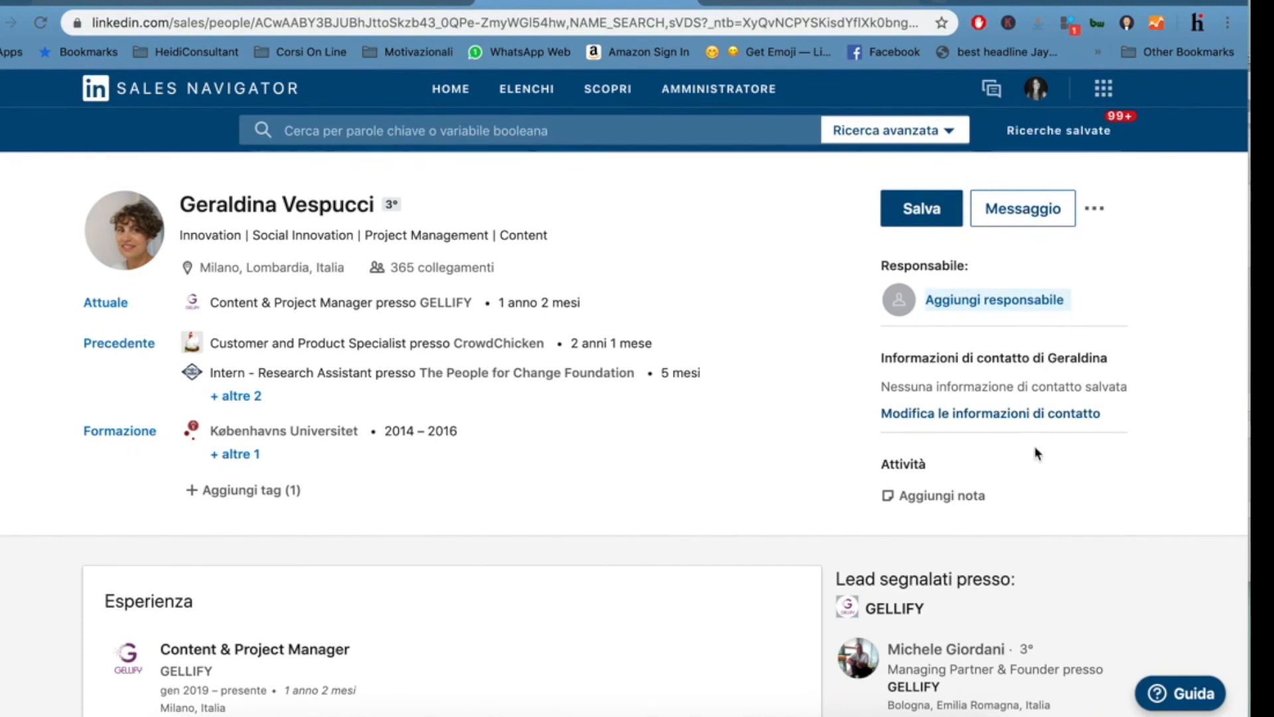
# Add and save the note "scrivere qui" on the lead's profile, and close the notes window
pyautogui.click(970, 503)
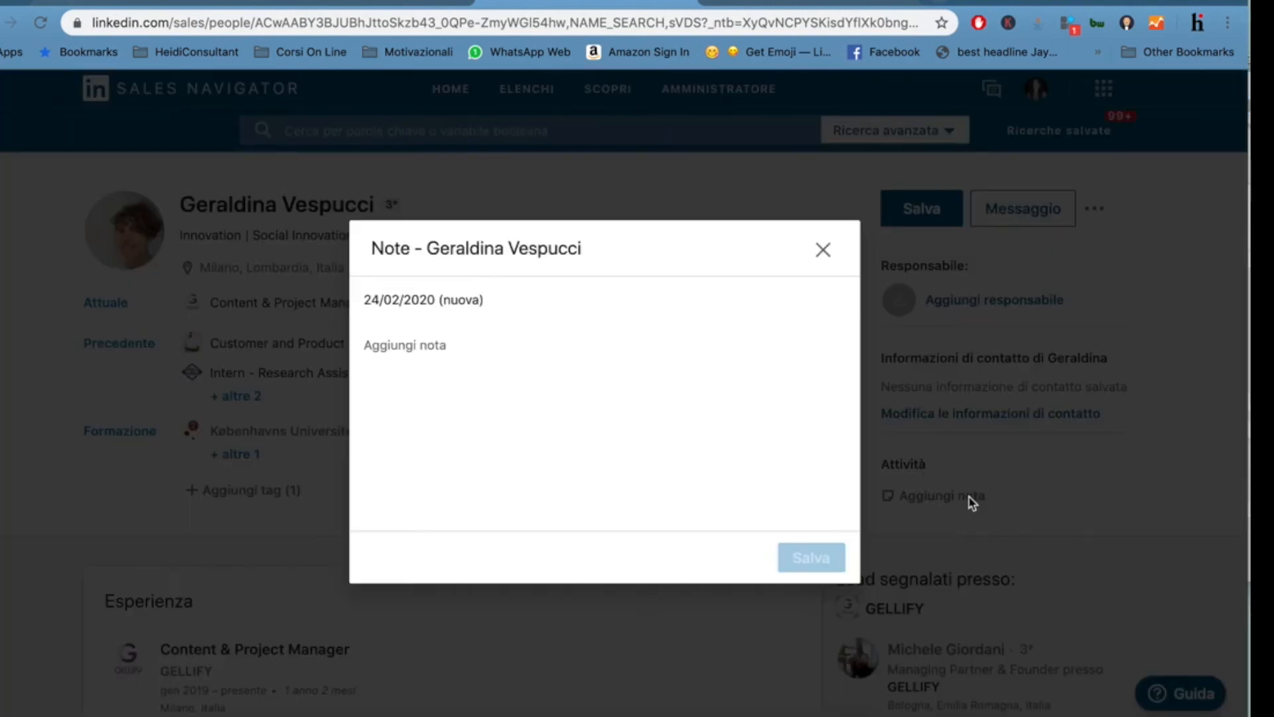
pyautogui.click(724, 364)
pyautogui.write('scrivere')
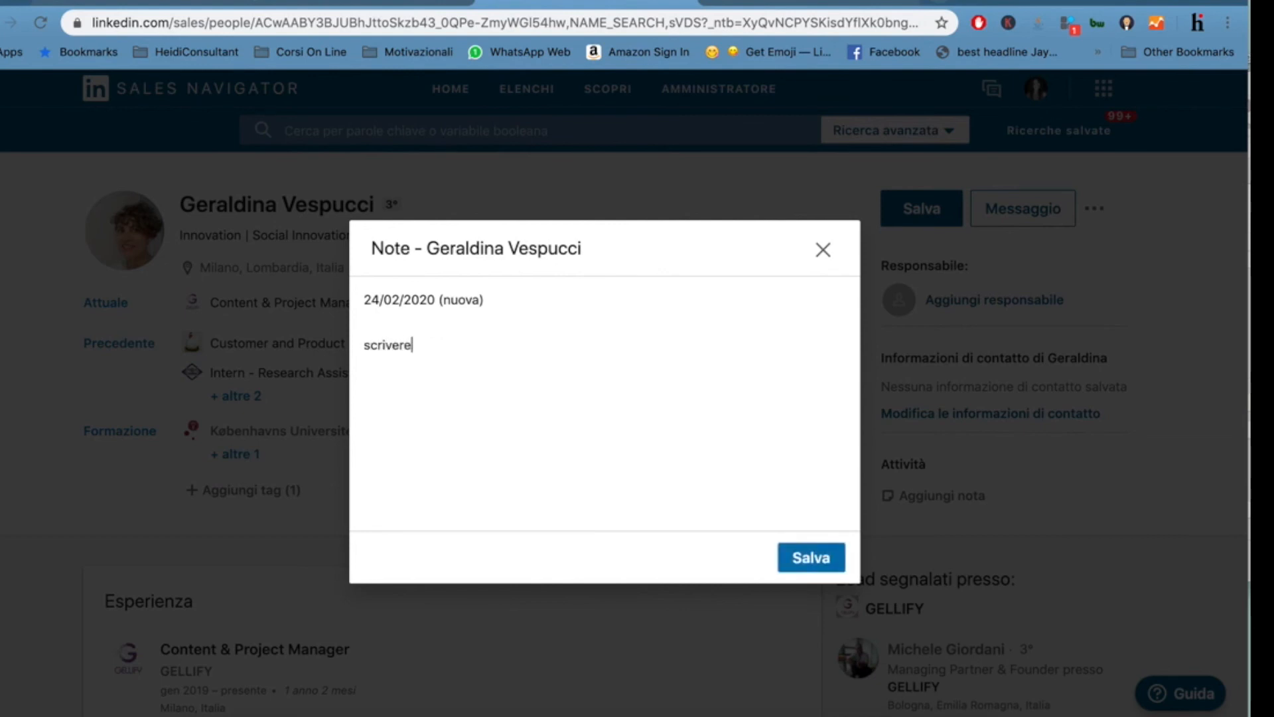
pyautogui.write(' qui')
pyautogui.click(800, 564)
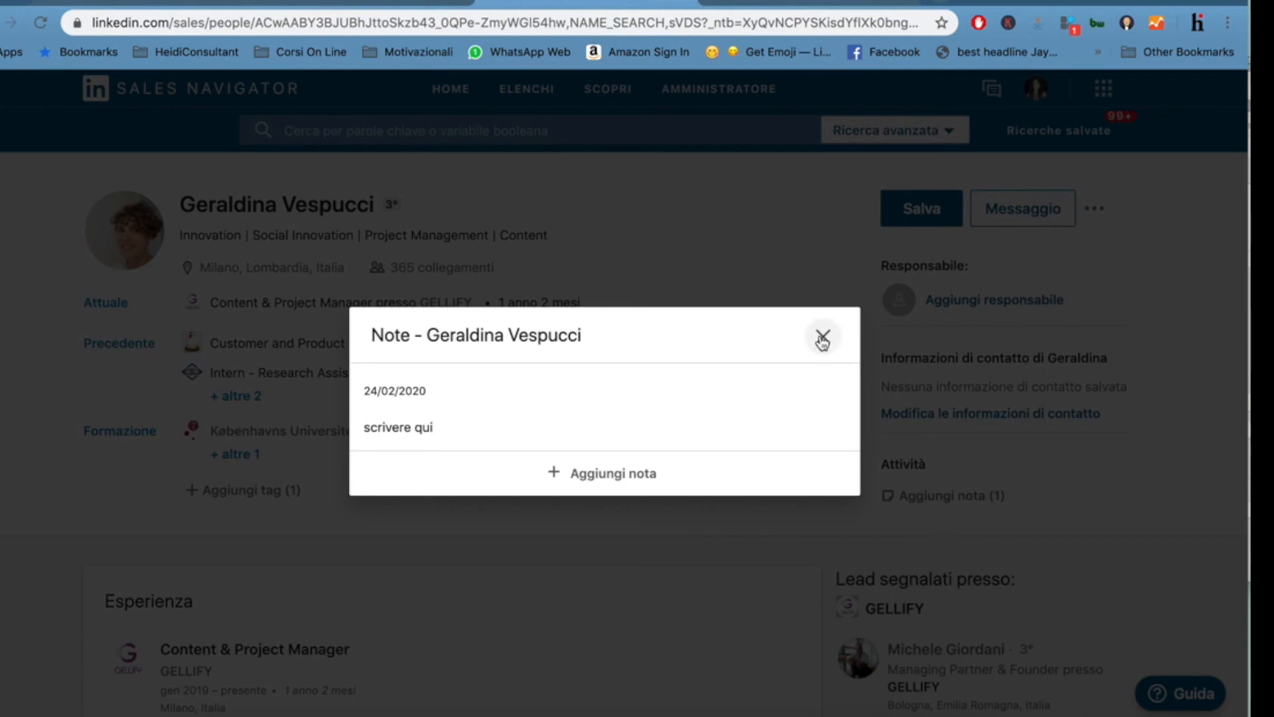
pyautogui.click(822, 340)
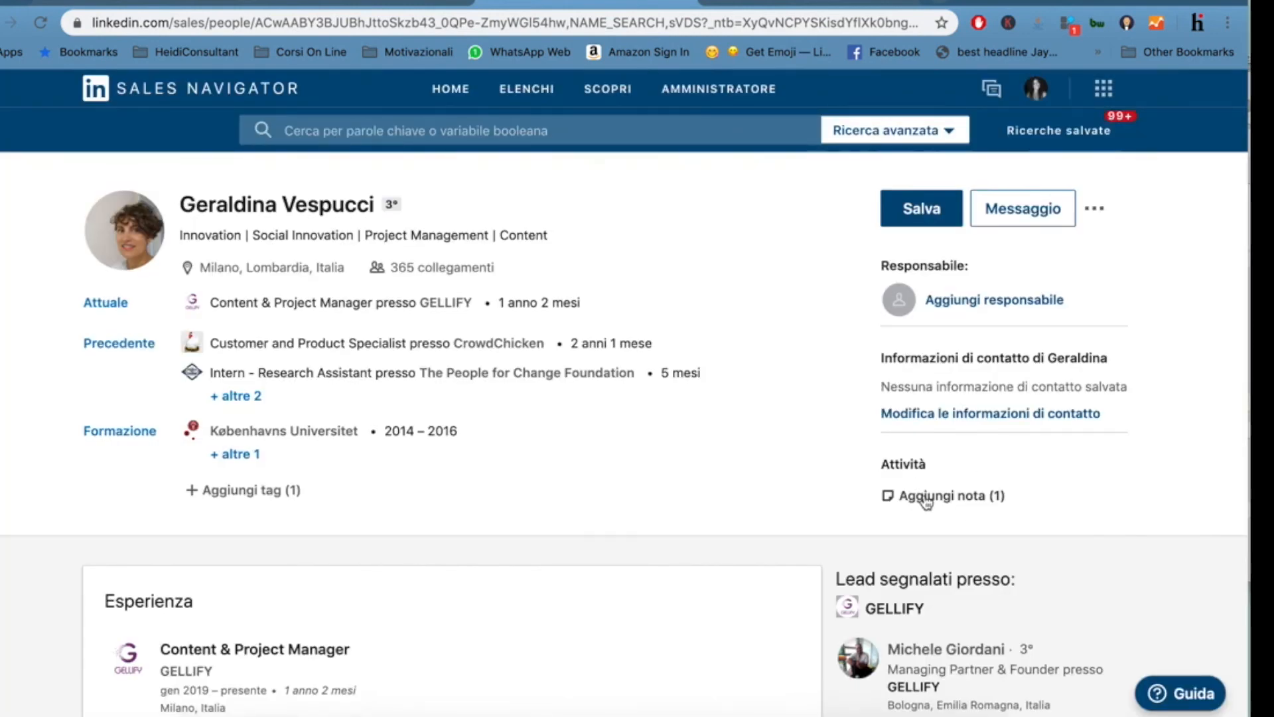
# Return to the lead search results and review the leads who changed jobs in the last 90 days
pyautogui.scroll(-5, 928, 501)
pyautogui.scroll(-5, 927, 501)
pyautogui.scroll(10, 927, 502)
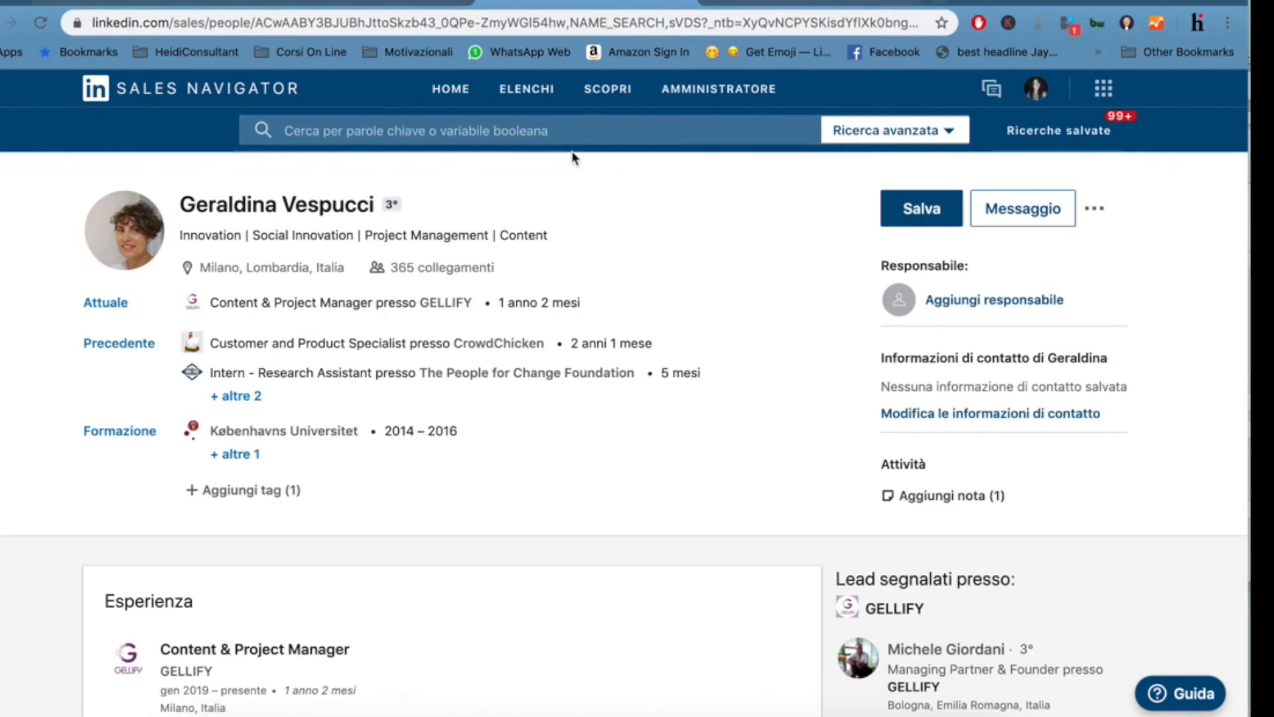
pyautogui.click(0, 23)
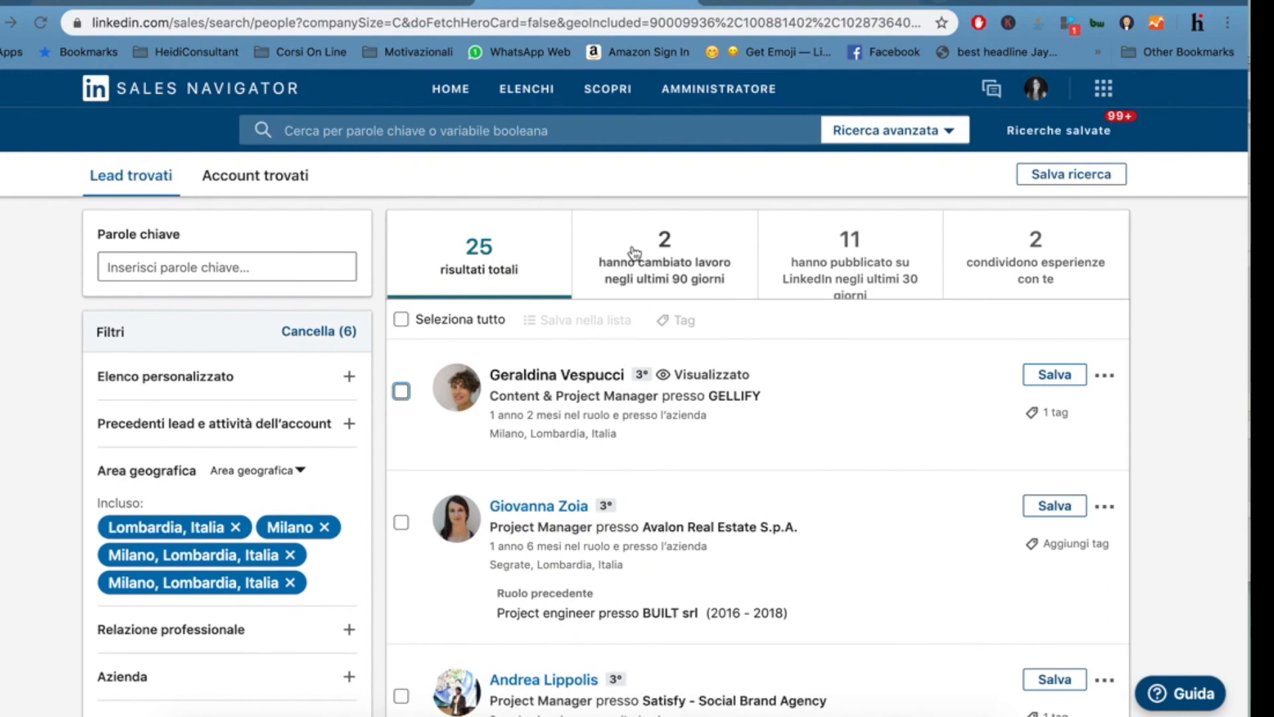
pyautogui.click(663, 253)
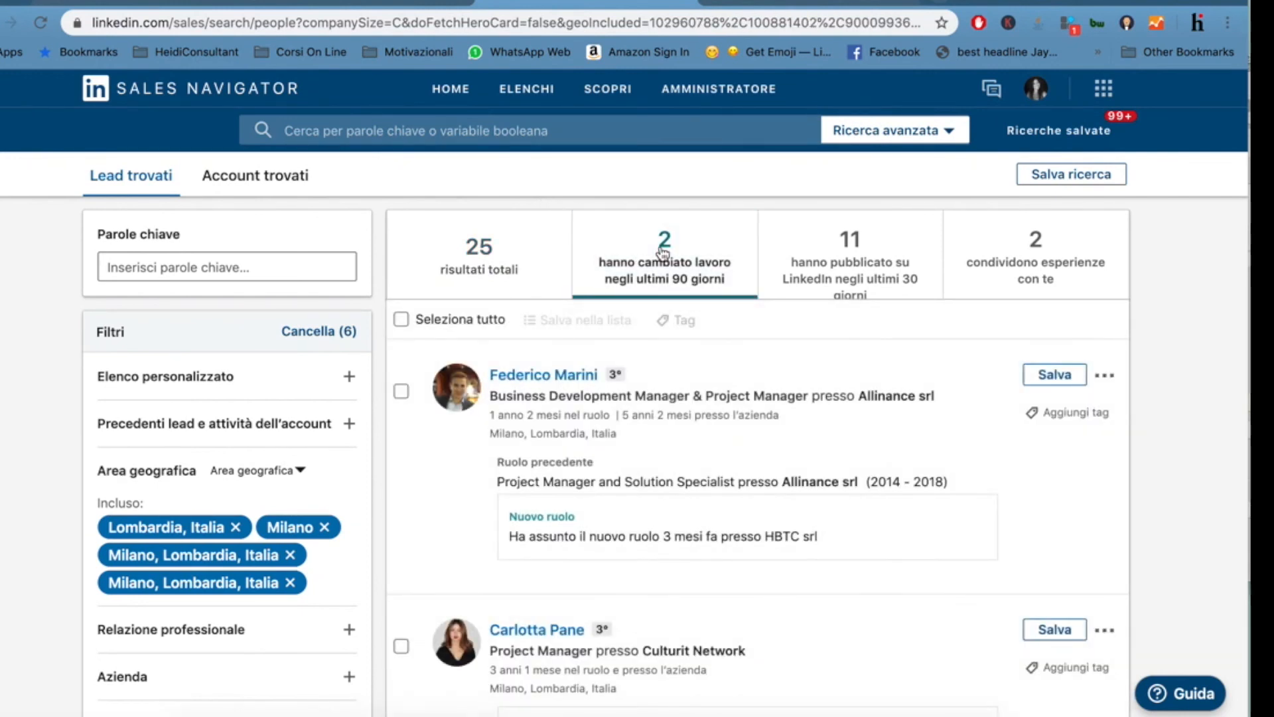
pyautogui.scroll(-1, 803, 430)
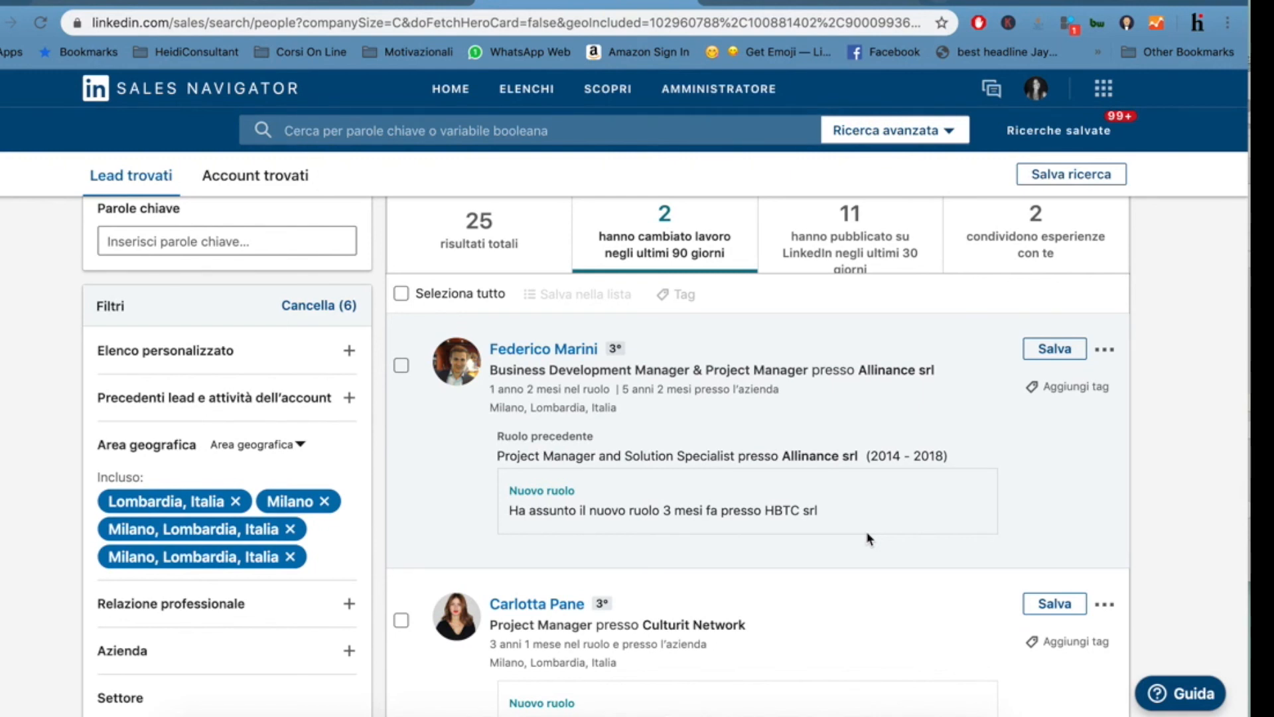
pyautogui.scroll(-3, 870, 538)
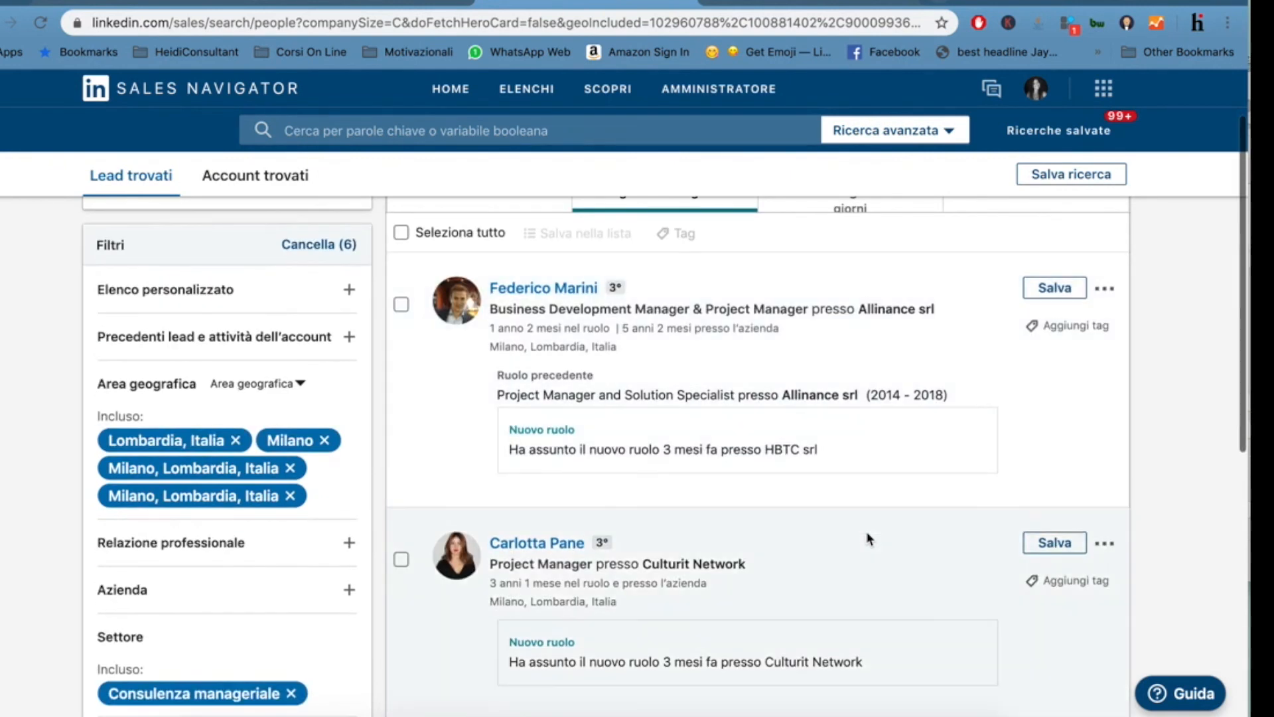
pyautogui.scroll(4, 870, 538)
pyautogui.scroll(-1, 869, 538)
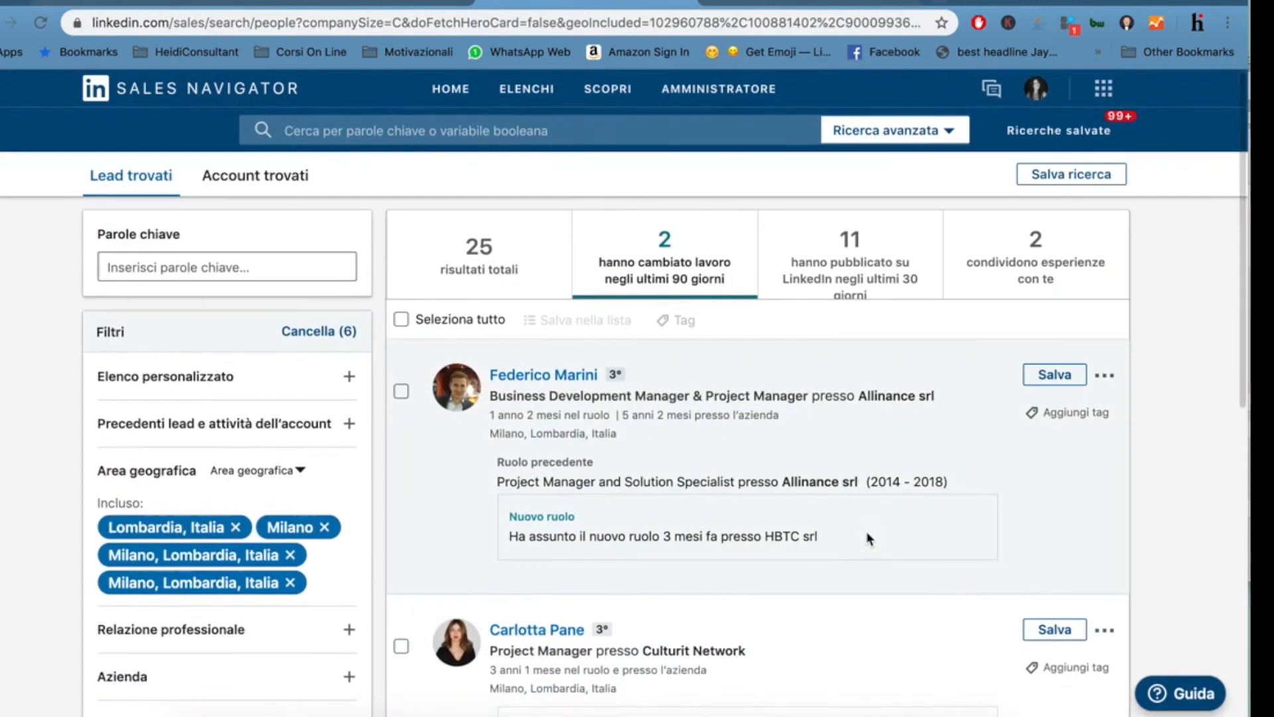
# Review the leads who posted in the last 30 days and those with shared experiences, ending back on the total results
pyautogui.click(857, 252)
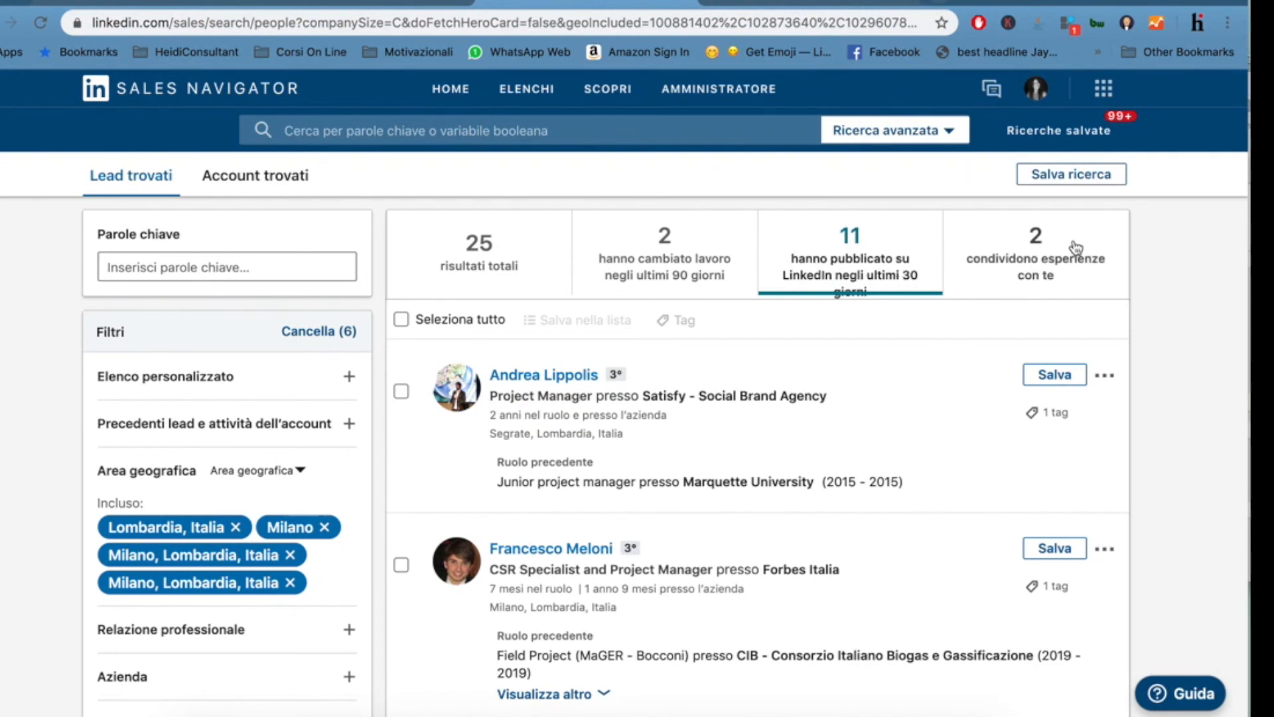
pyautogui.click(1034, 252)
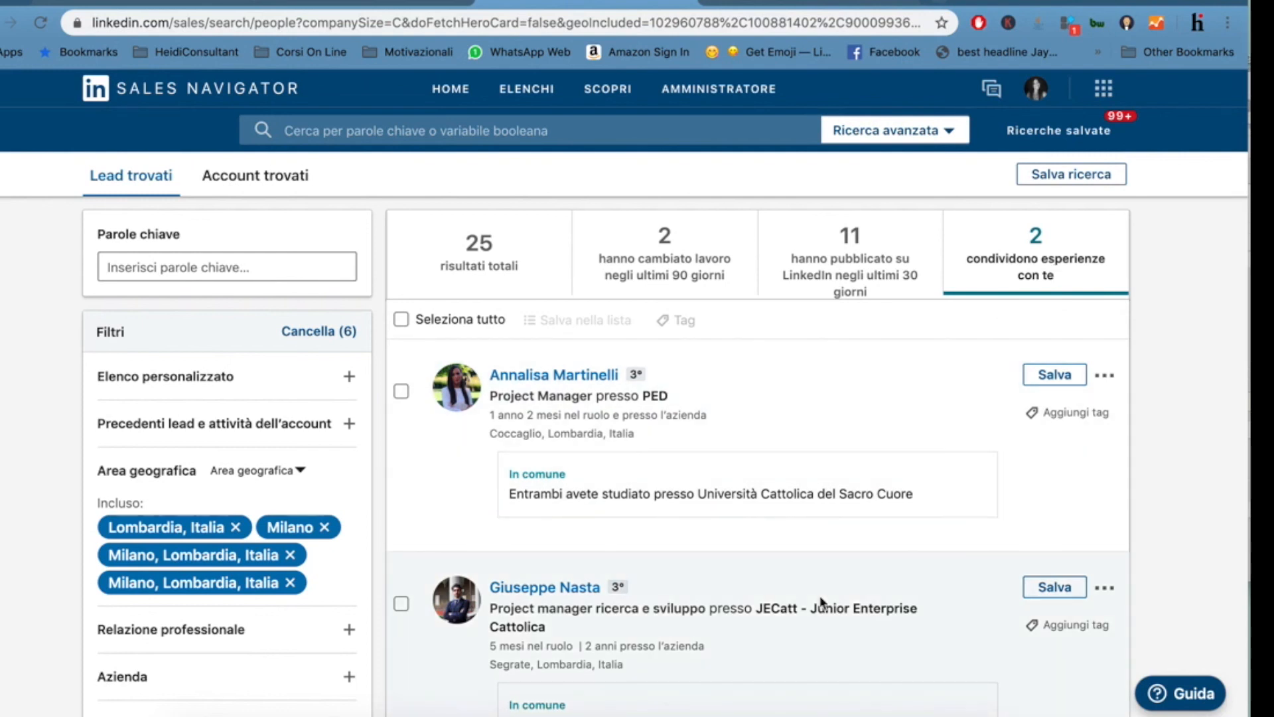
pyautogui.scroll(-3, 822, 602)
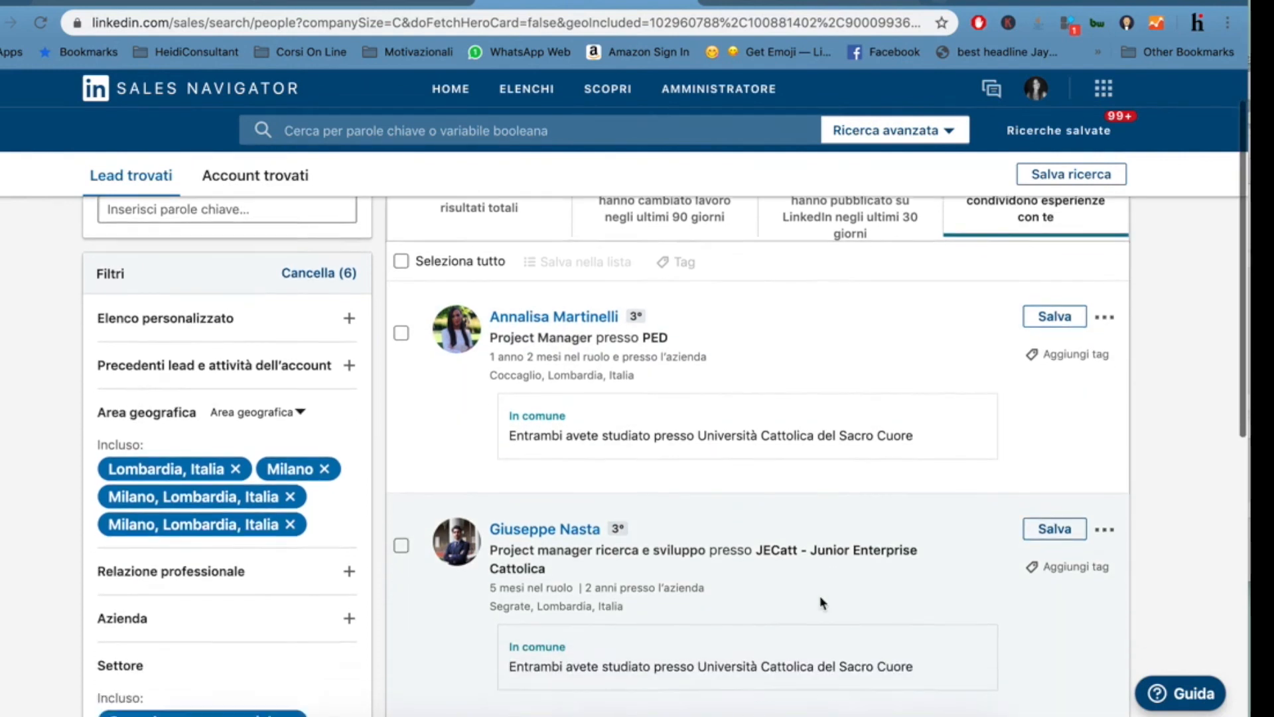
pyautogui.scroll(-1, 823, 603)
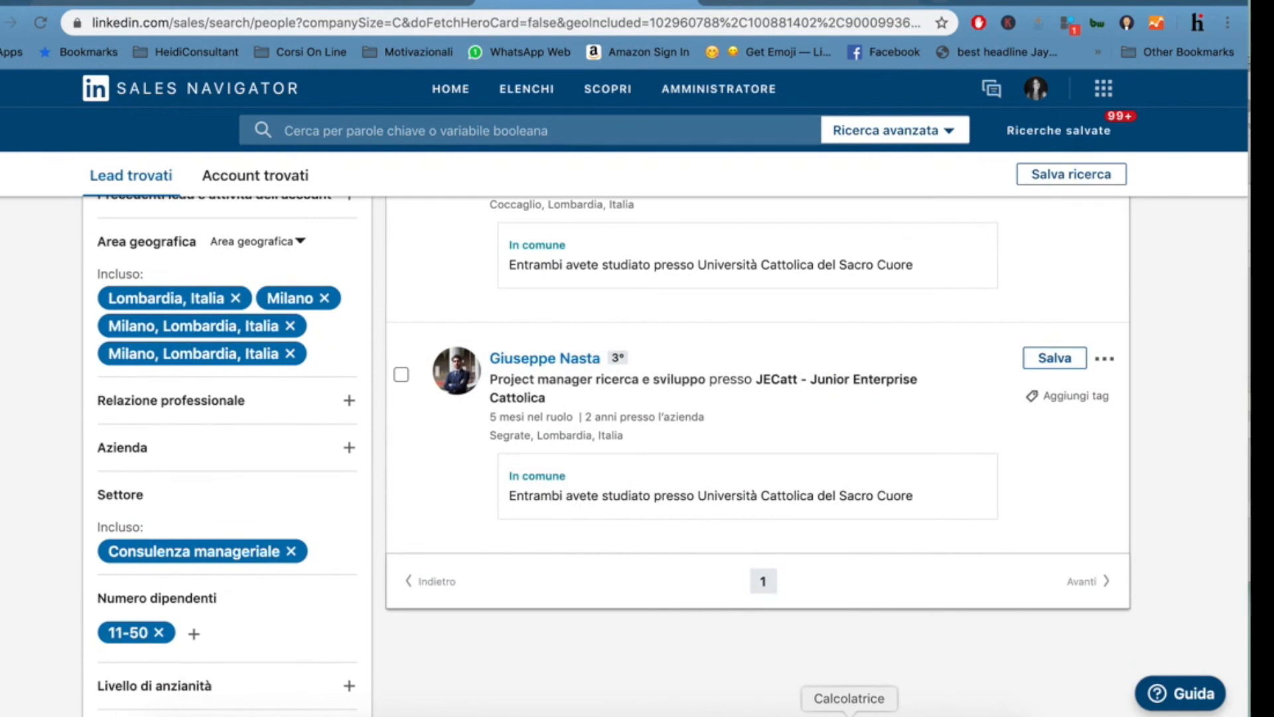
pyautogui.scroll(4, 881, 595)
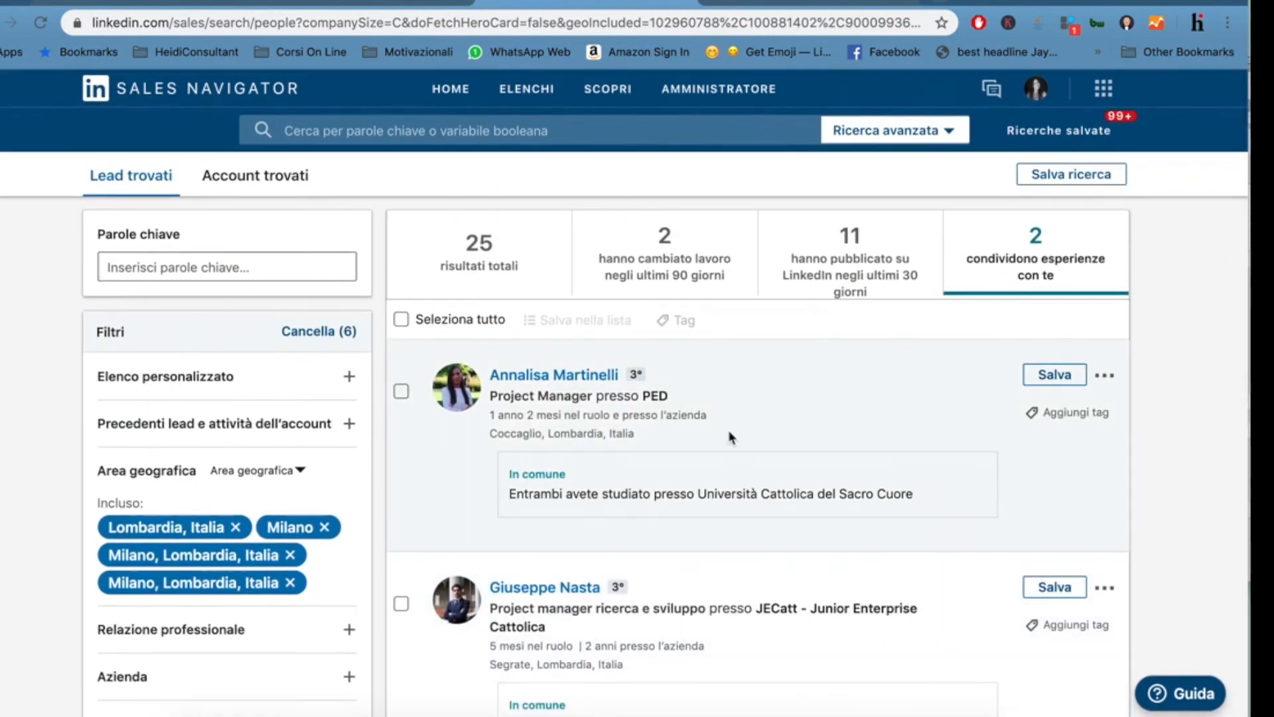
pyautogui.click(491, 259)
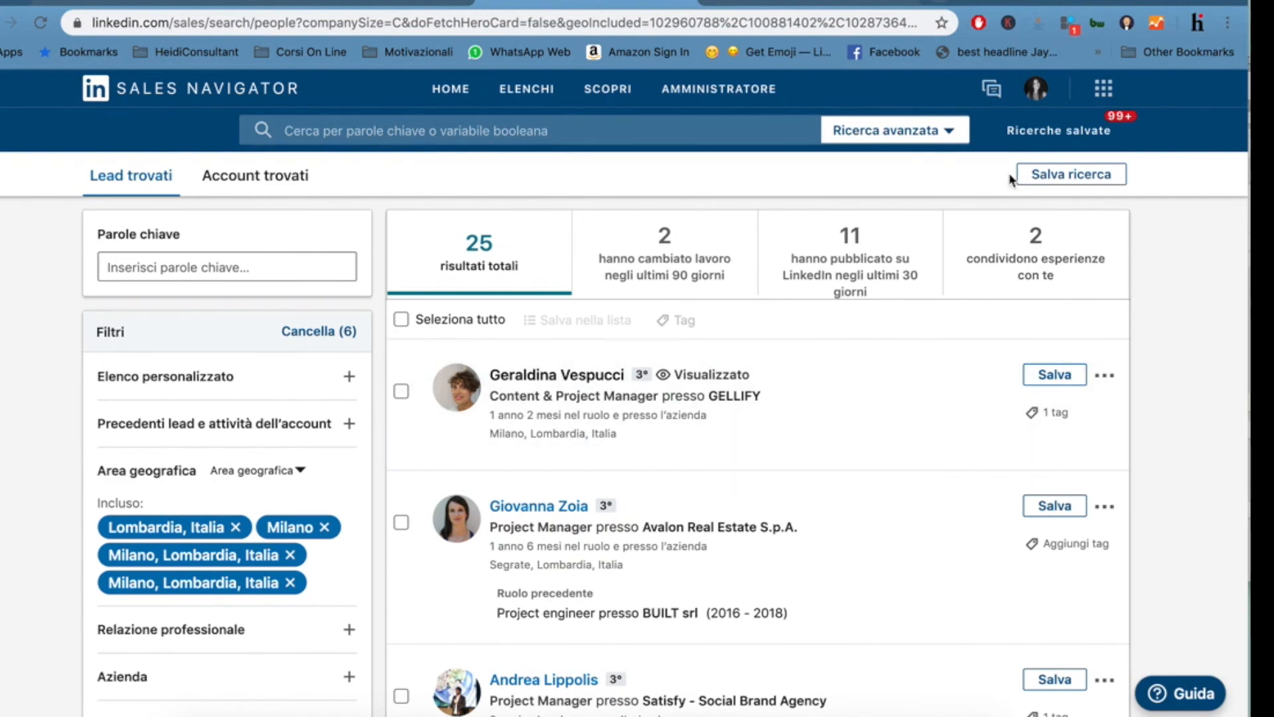
# Open the saved lead search Formatori_ita_2lev and look through its filters and first results
pyautogui.click(1104, 92)
pyautogui.click(1087, 132)
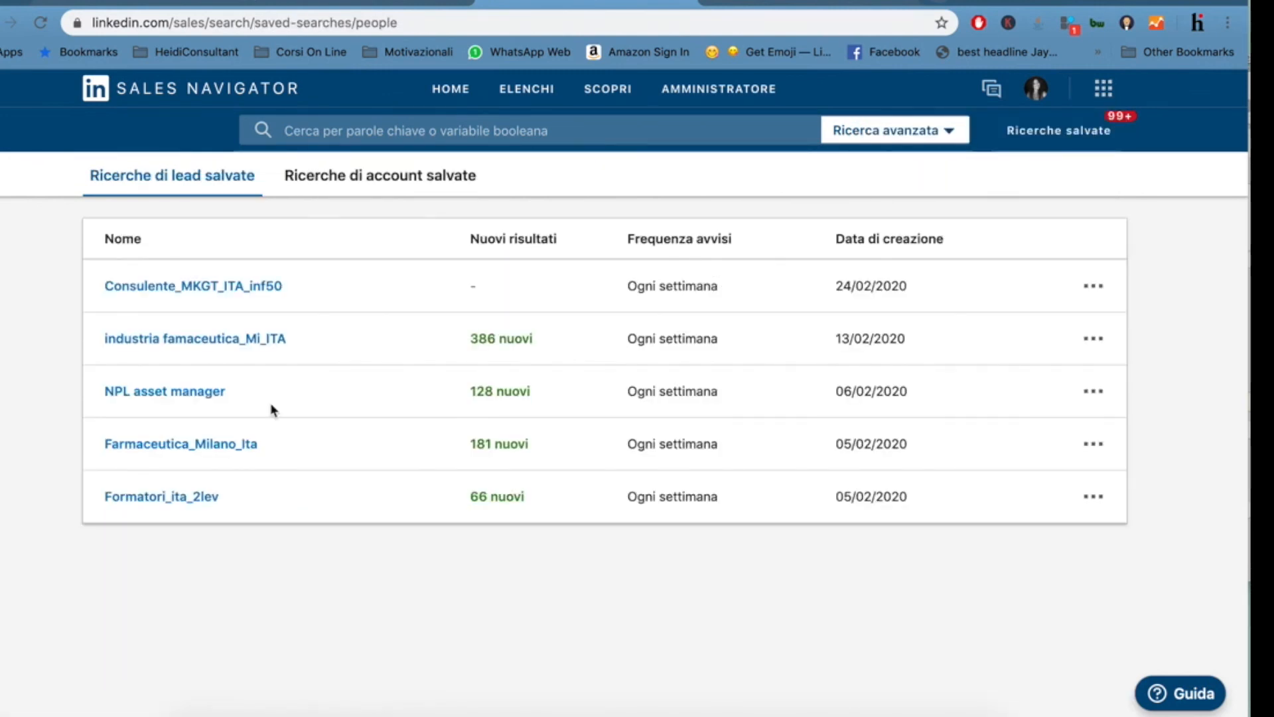
pyautogui.click(191, 340)
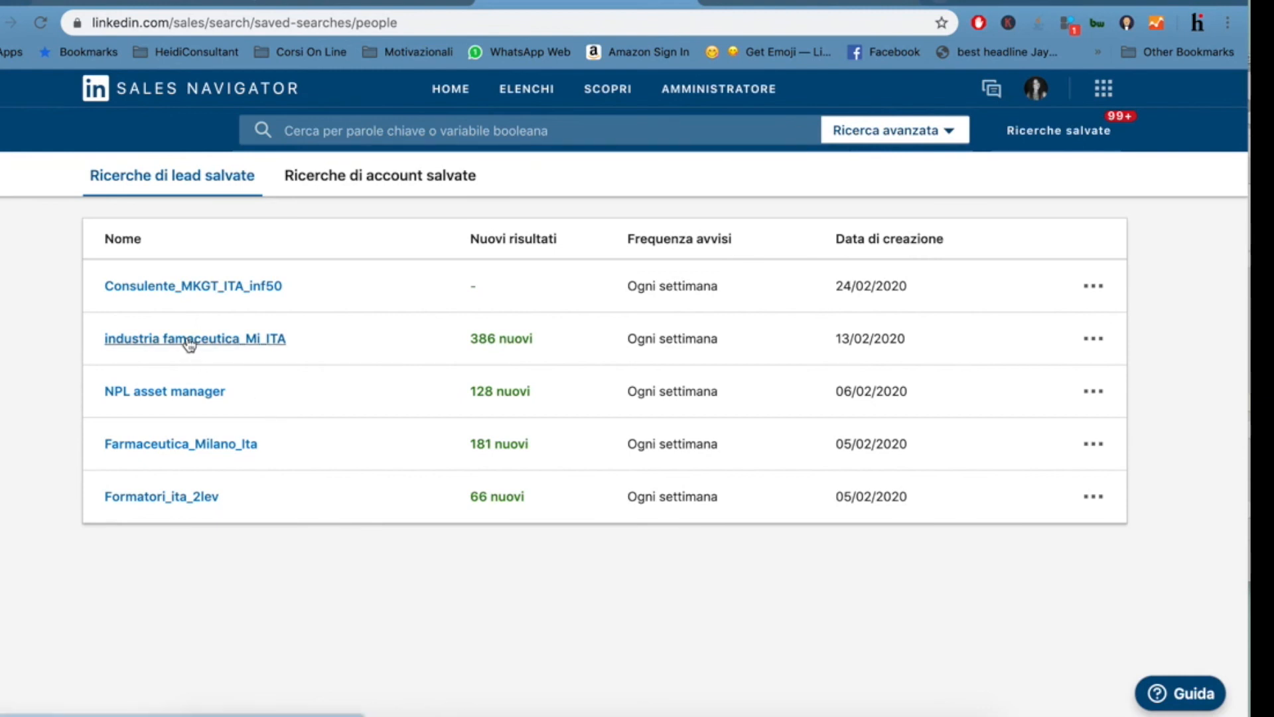
pyautogui.click(160, 498)
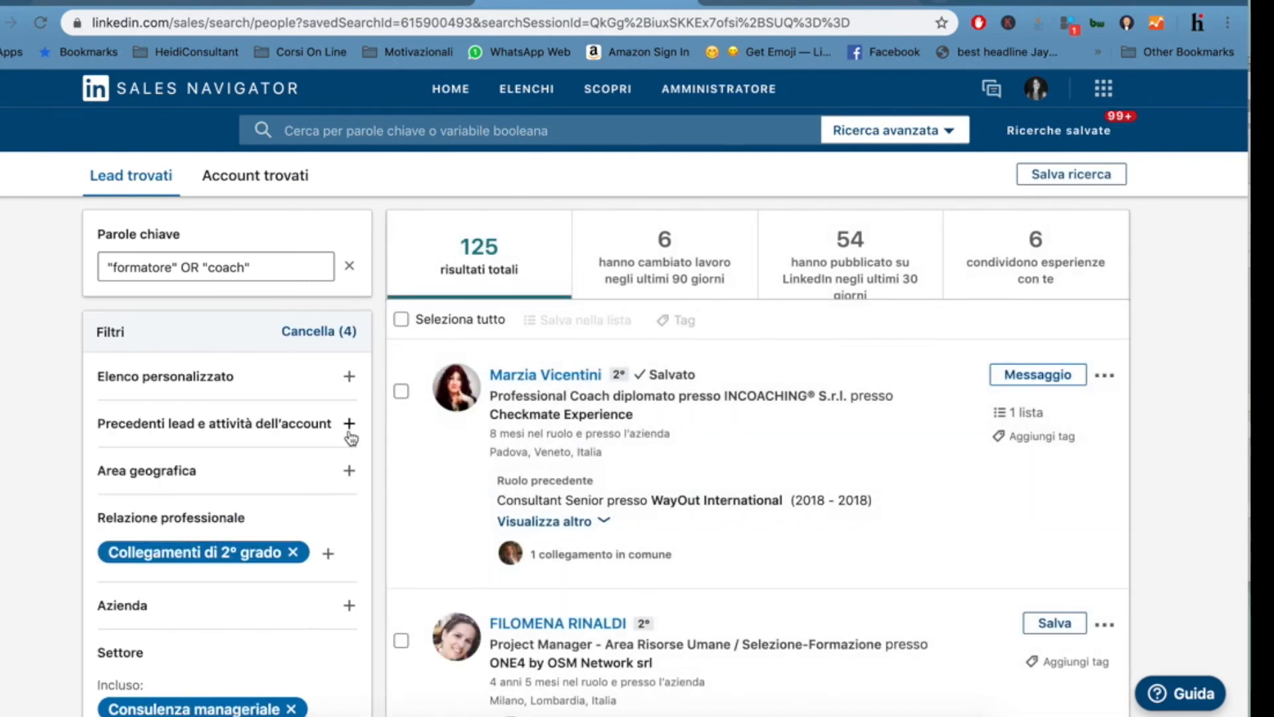
pyautogui.scroll(-2, 351, 438)
pyautogui.scroll(-2, 351, 438)
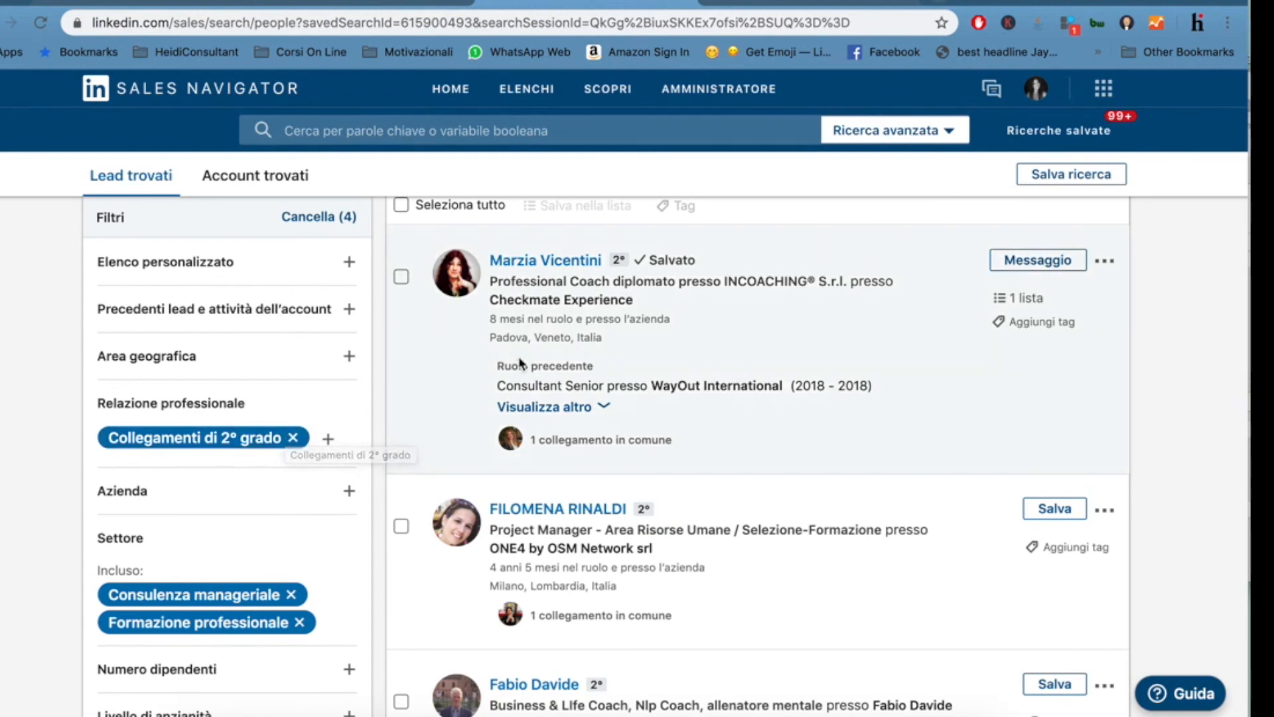
pyautogui.scroll(2, 614, 411)
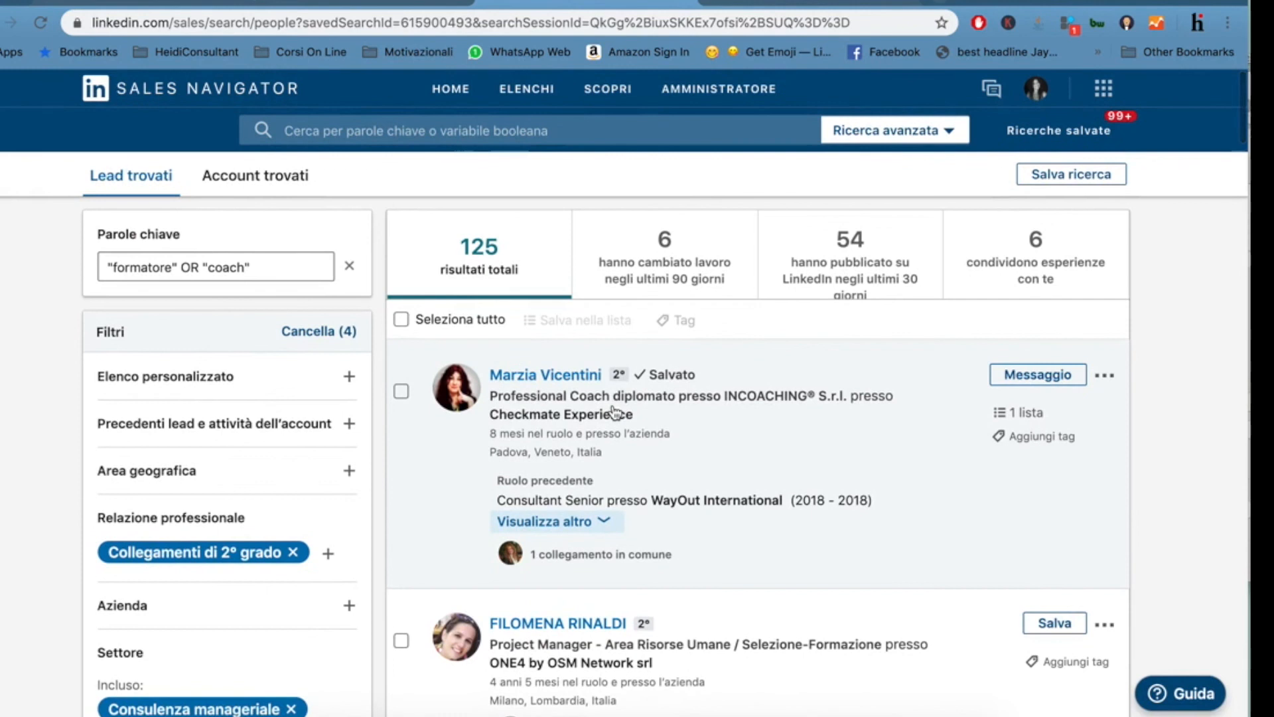
# Open the profile of the first lead, the Professional Coach at Checkmate Experience, and review the key points (Punti chiave) and work experience
pyautogui.click(584, 379)
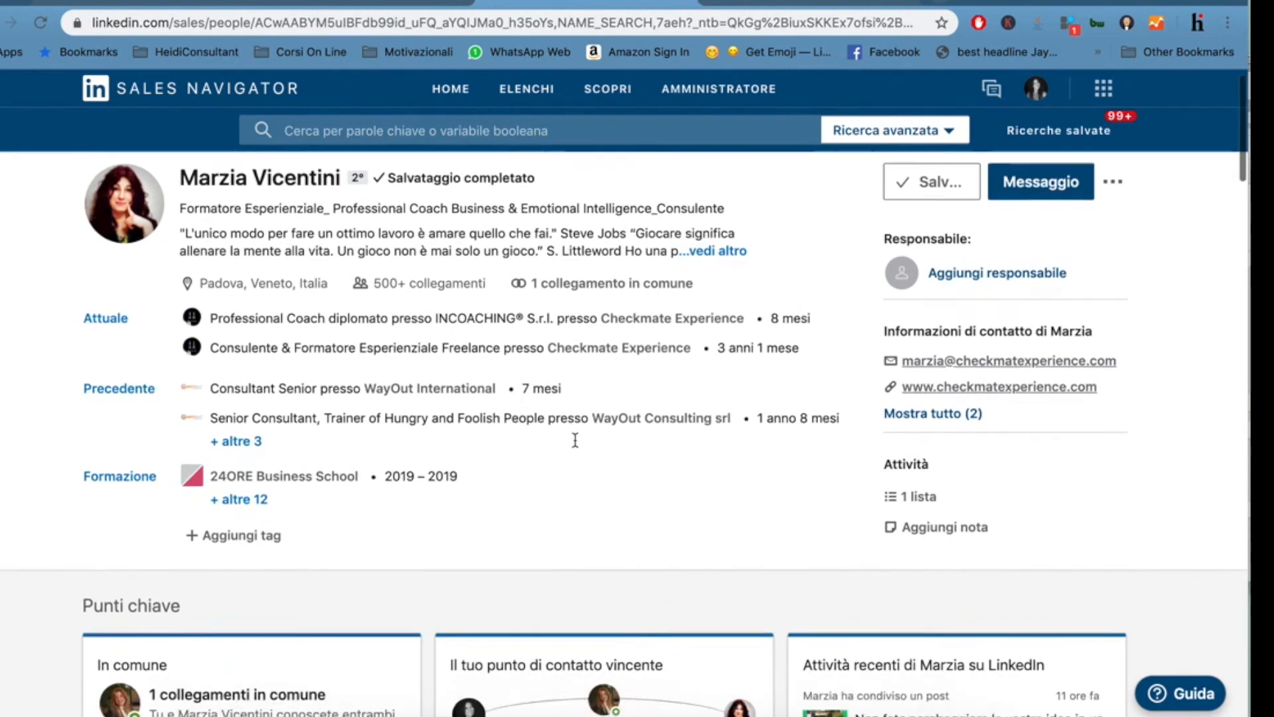
pyautogui.scroll(-3, 578, 438)
pyautogui.scroll(-2, 627, 498)
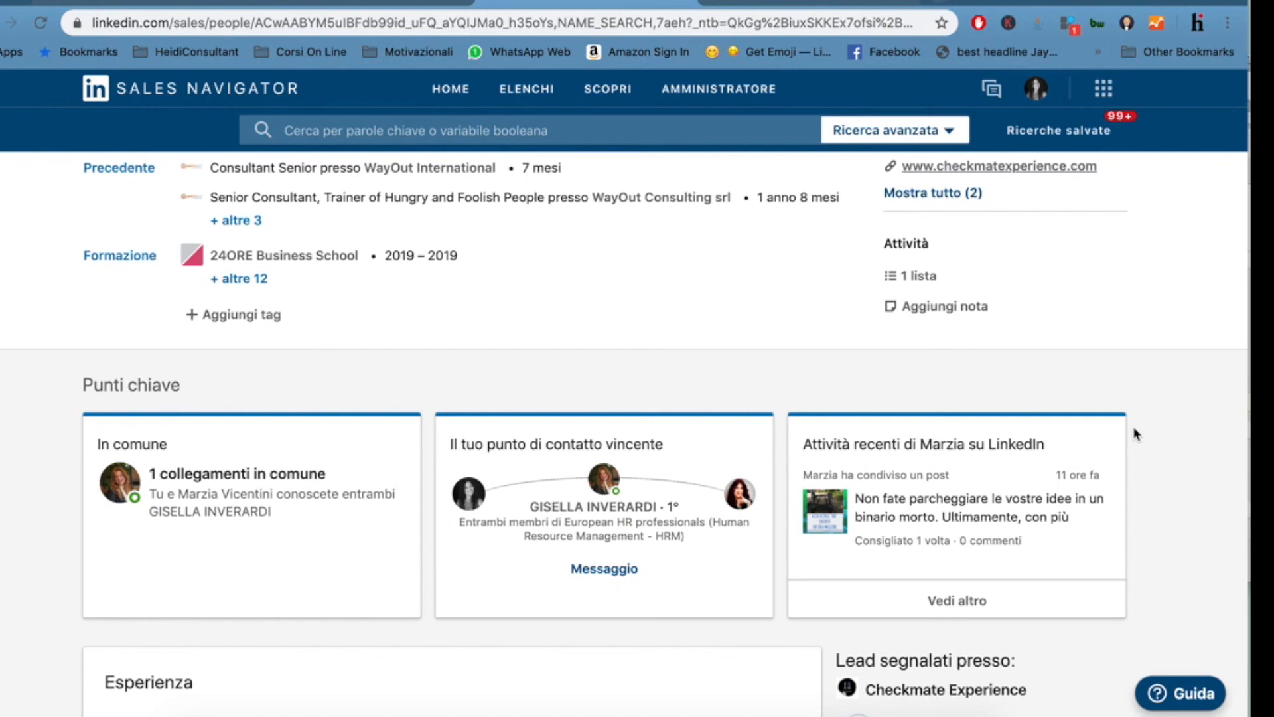
pyautogui.scroll(-3, 983, 442)
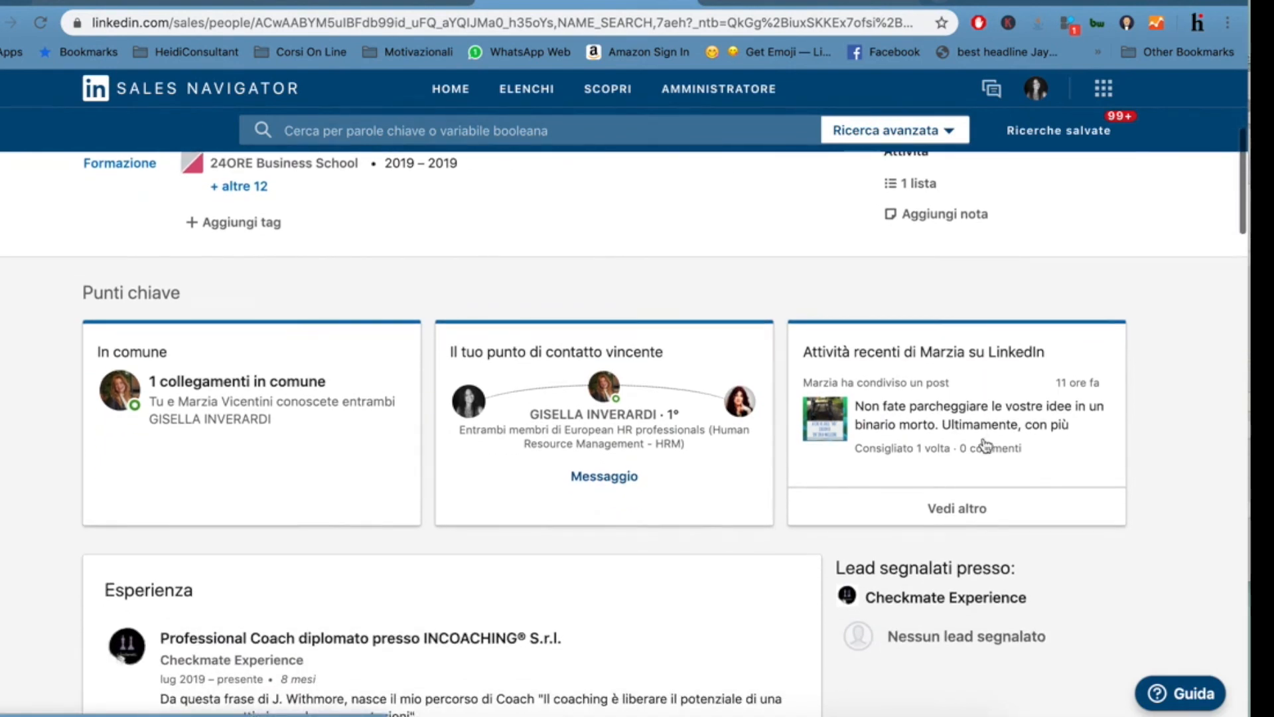
pyautogui.scroll(-1, 983, 442)
pyautogui.scroll(-5, 603, 438)
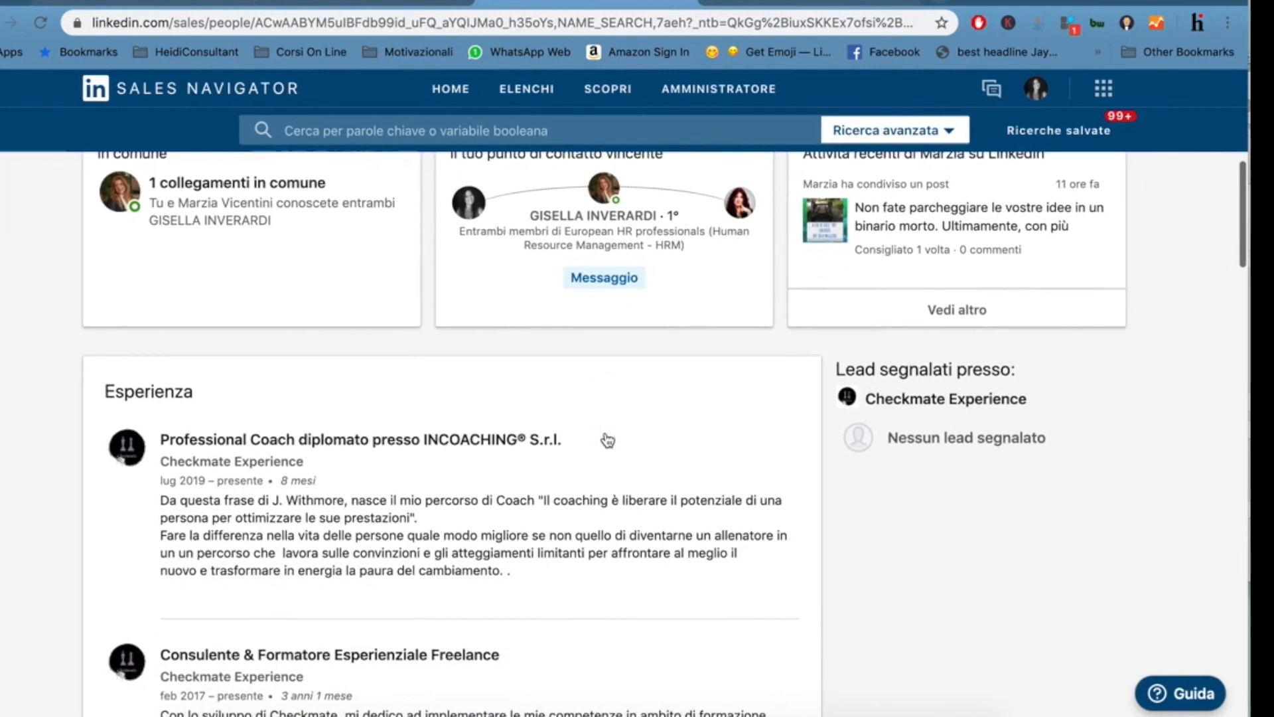
pyautogui.scroll(-5, 465, 471)
pyautogui.scroll(-14, 465, 471)
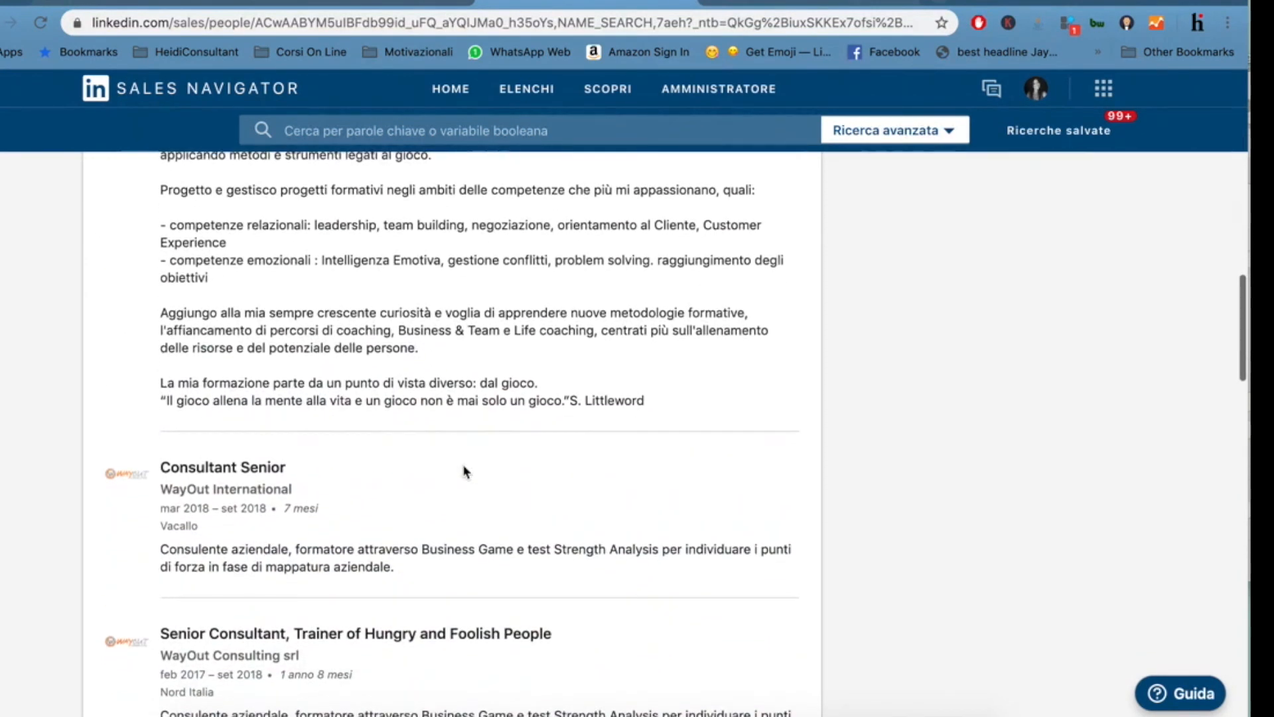